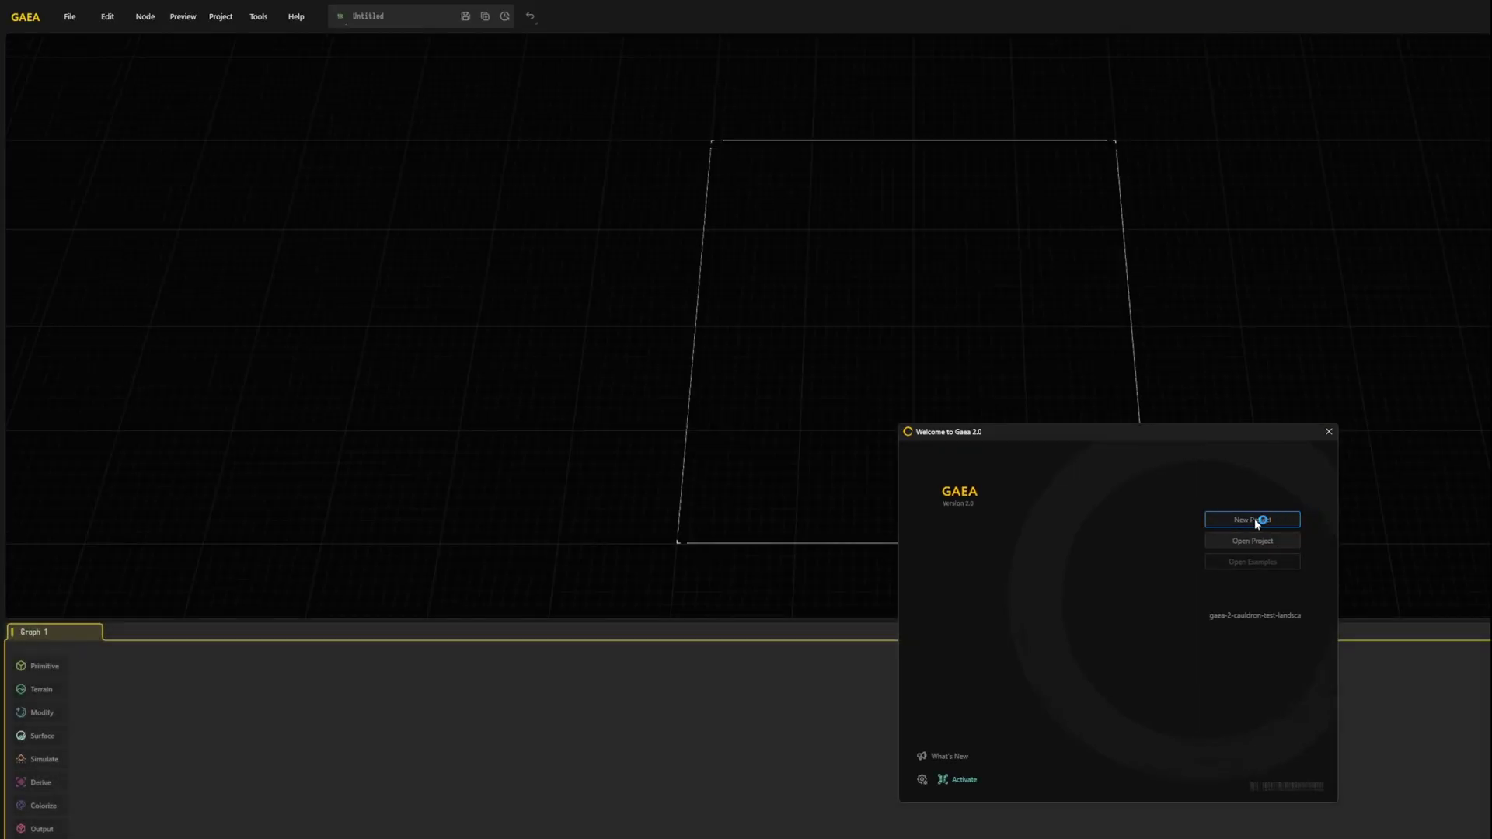
- Start a new project from the Welcome to Gaea 2.0 dialog
left_click(1252, 519)
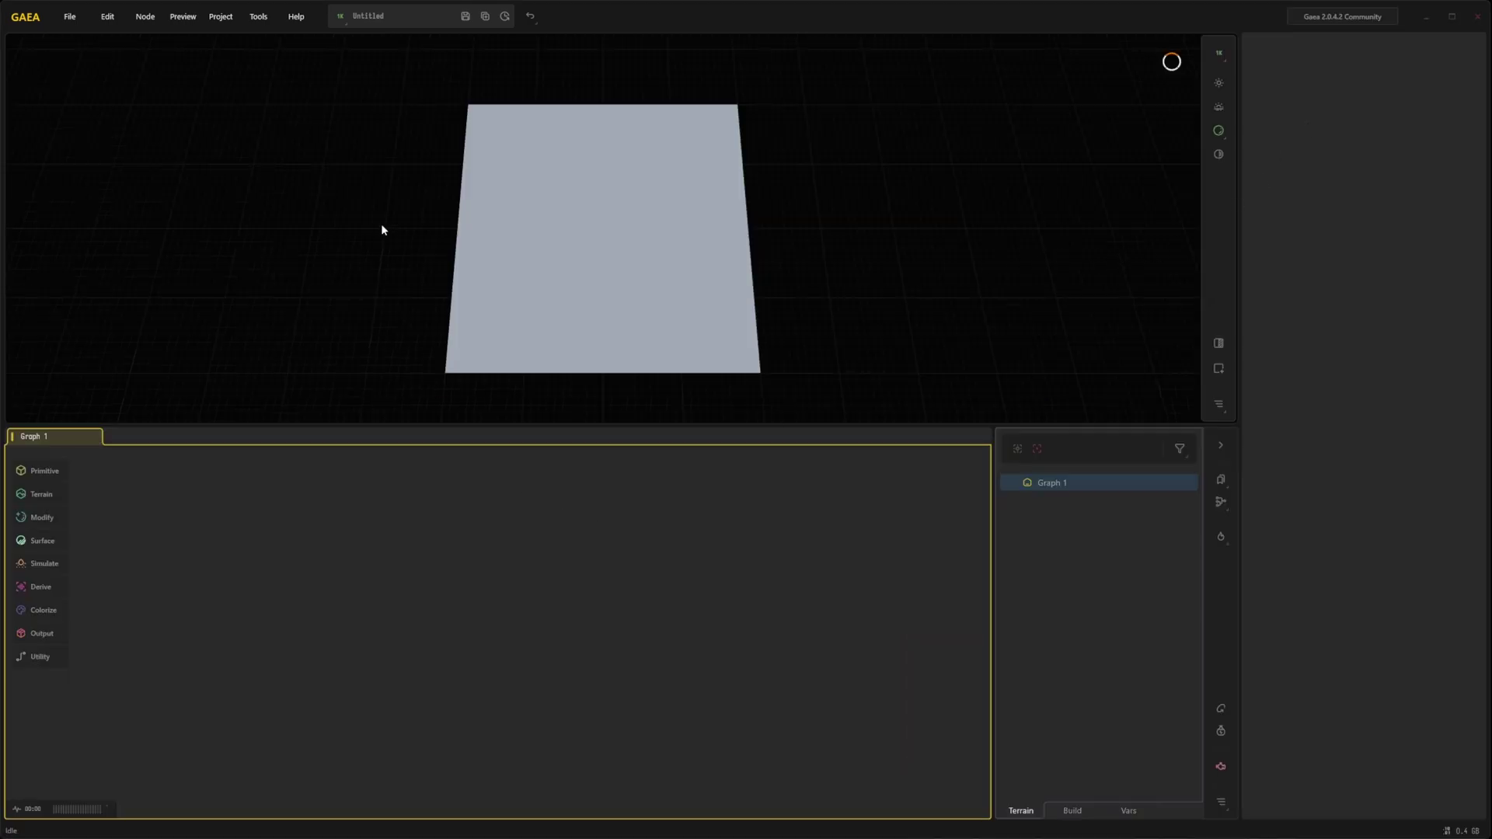
- Download the Gaea2Unreal plugin zip through Tools > Install Plugins in the browser
left_click(259, 17)
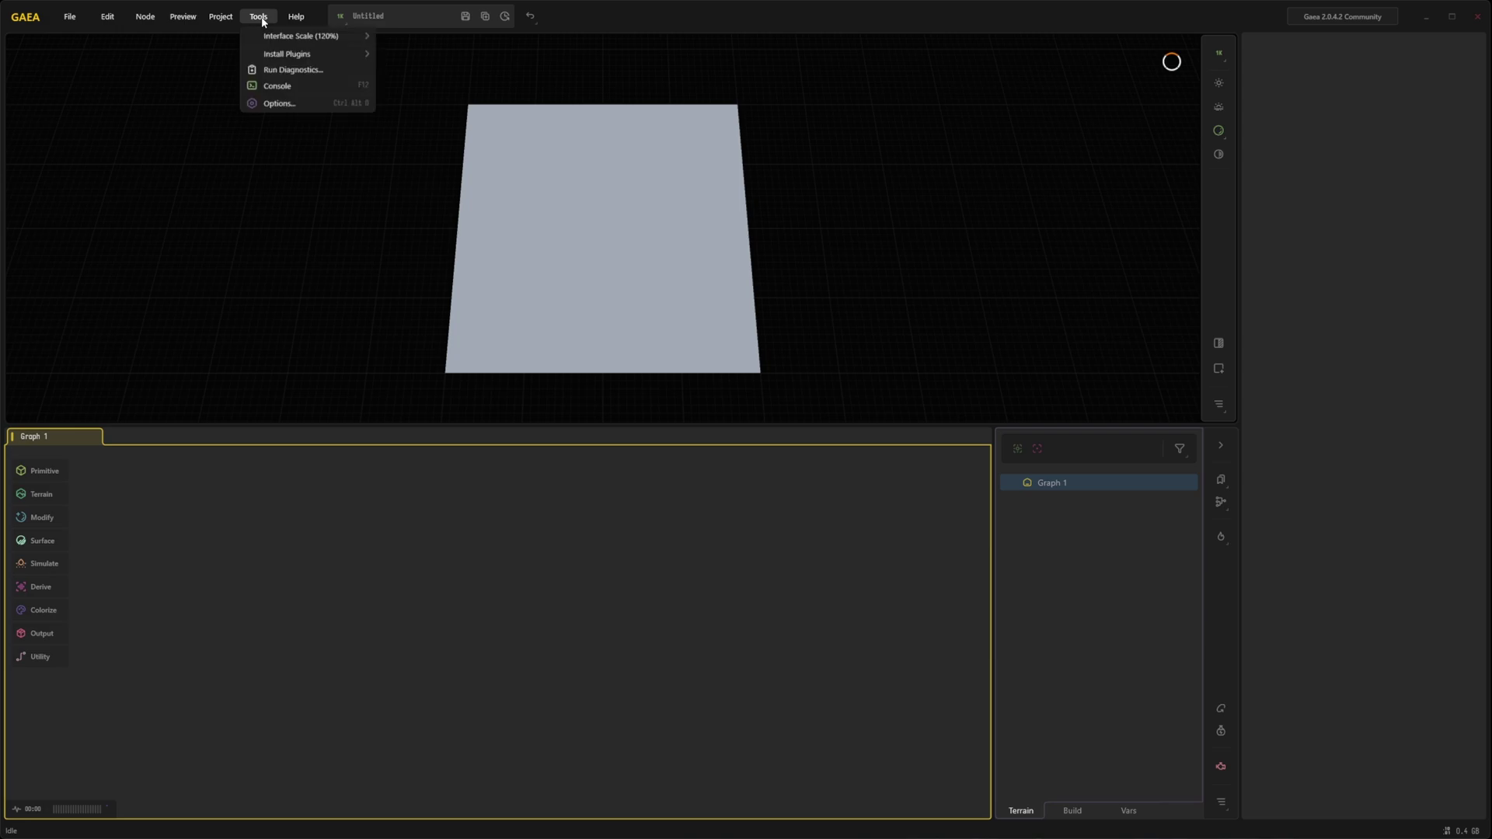
mouse_move(302, 59)
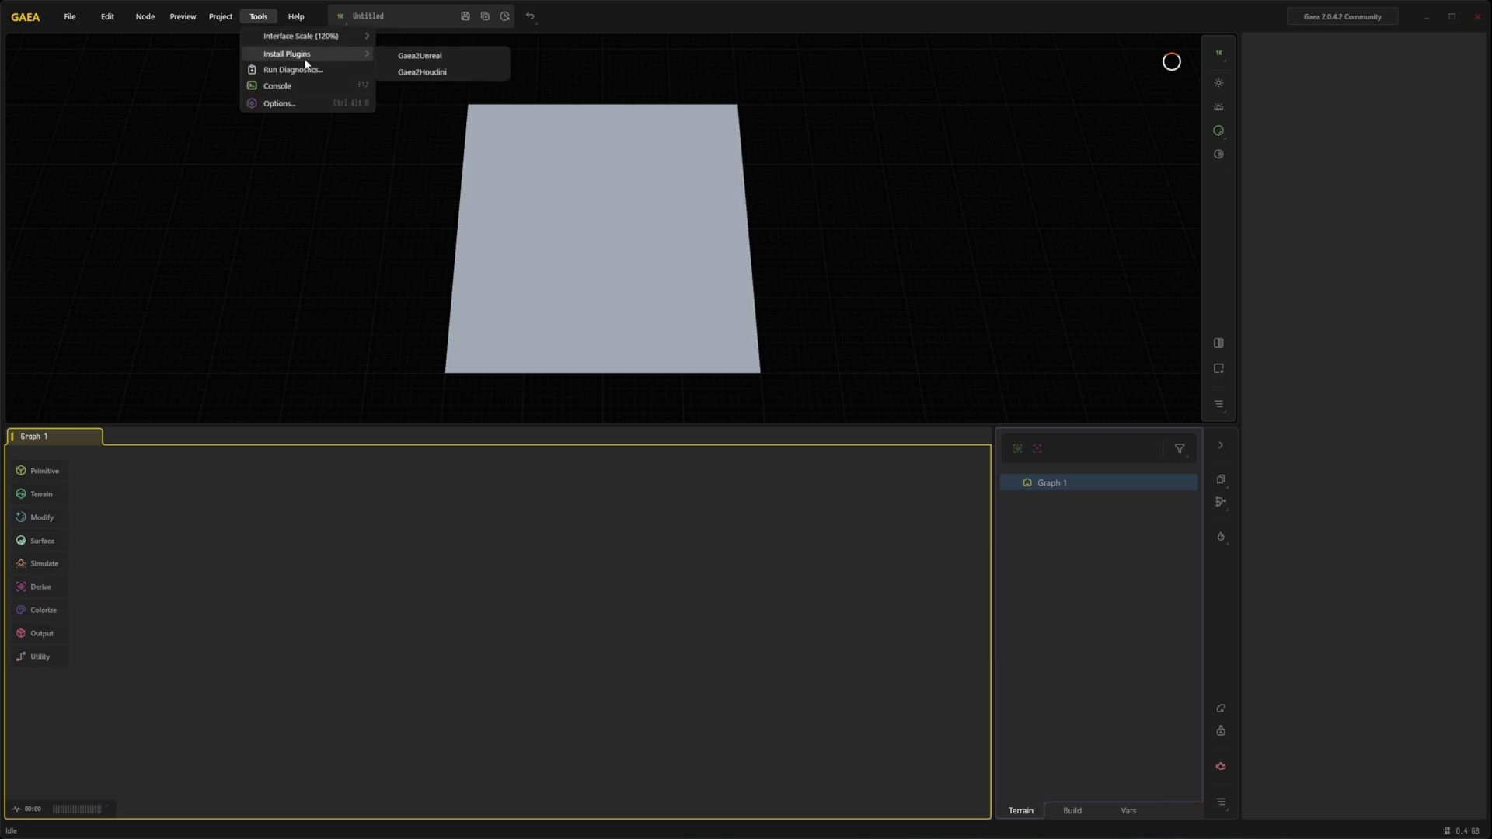
left_click(453, 59)
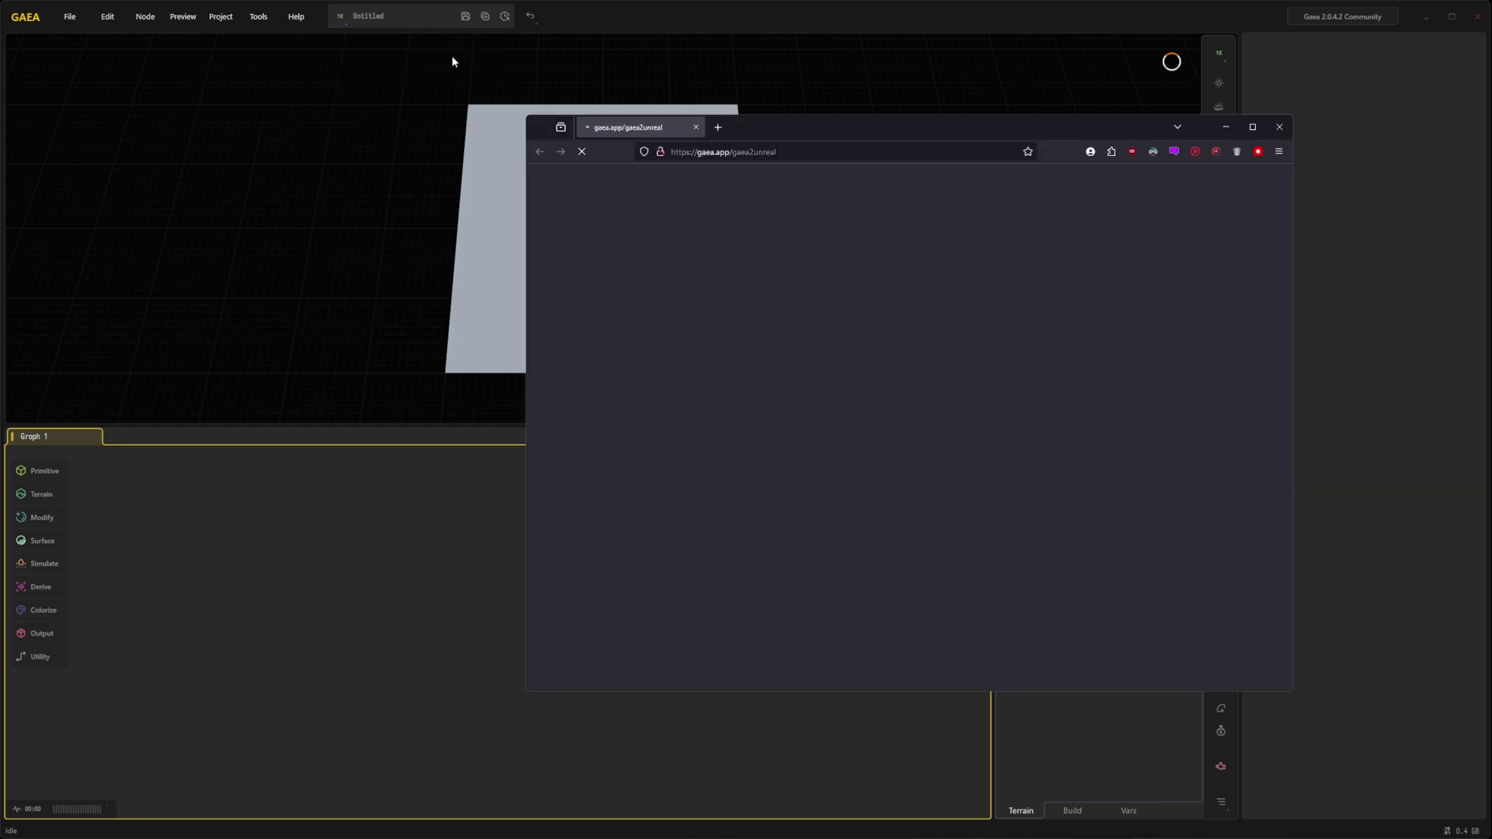
left_click_drag(1013, 137, 907, 155)
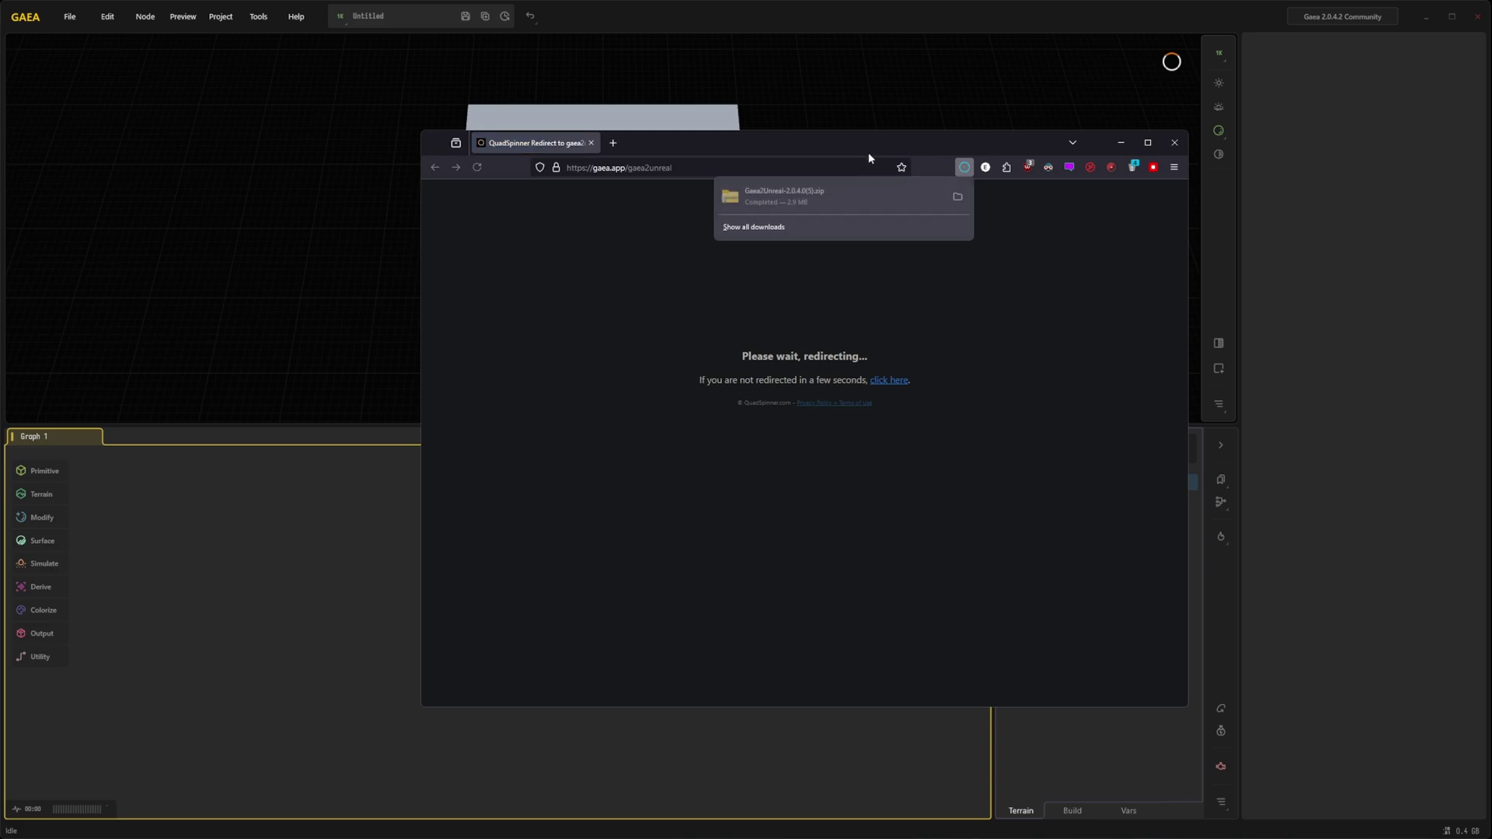
- Copy the GaeaUnrealTools folder from the zip's UE 5.4 folder
left_click(912, 201)
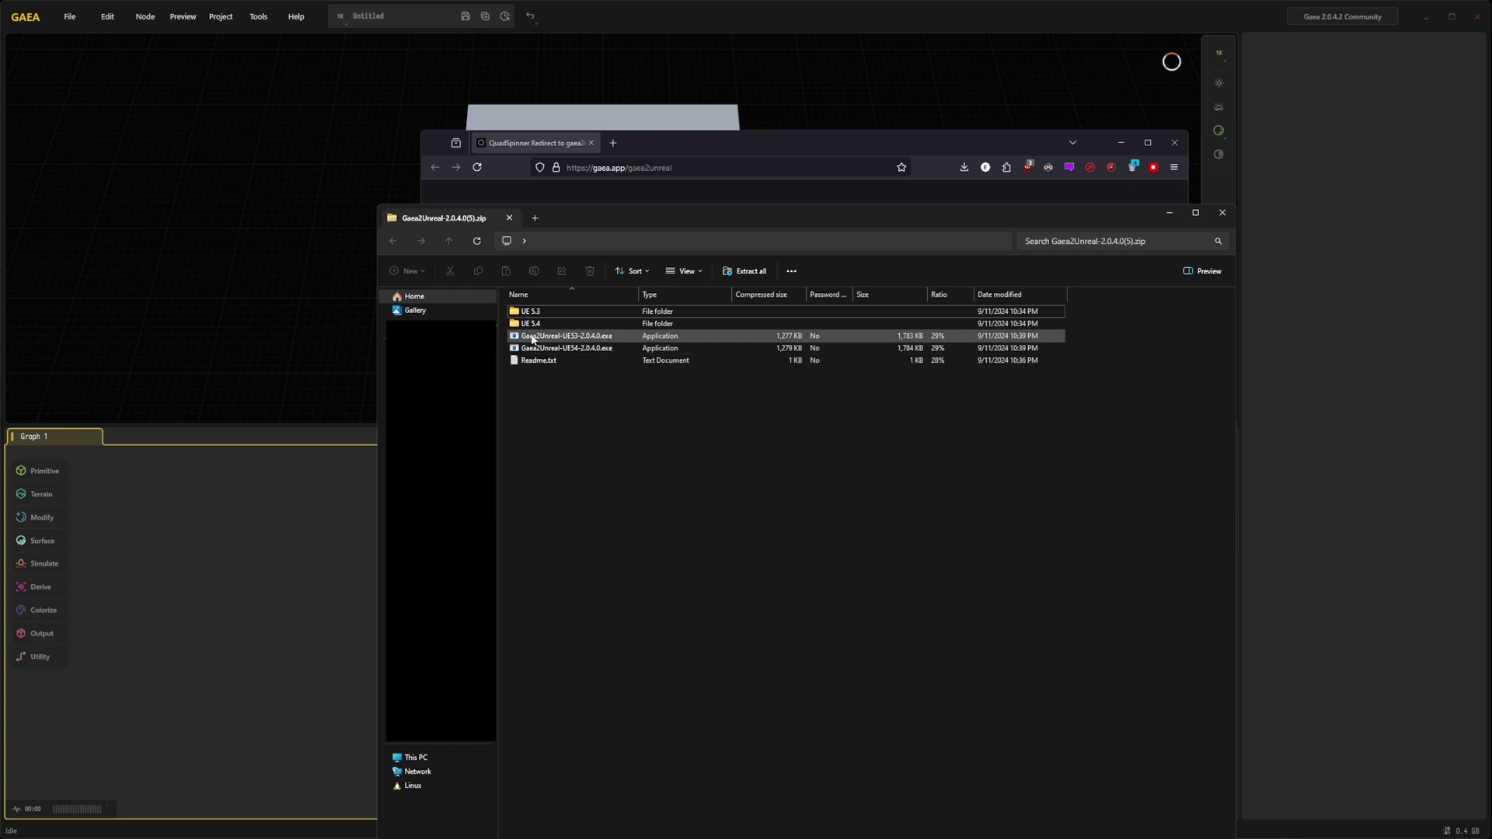
left_click(577, 327)
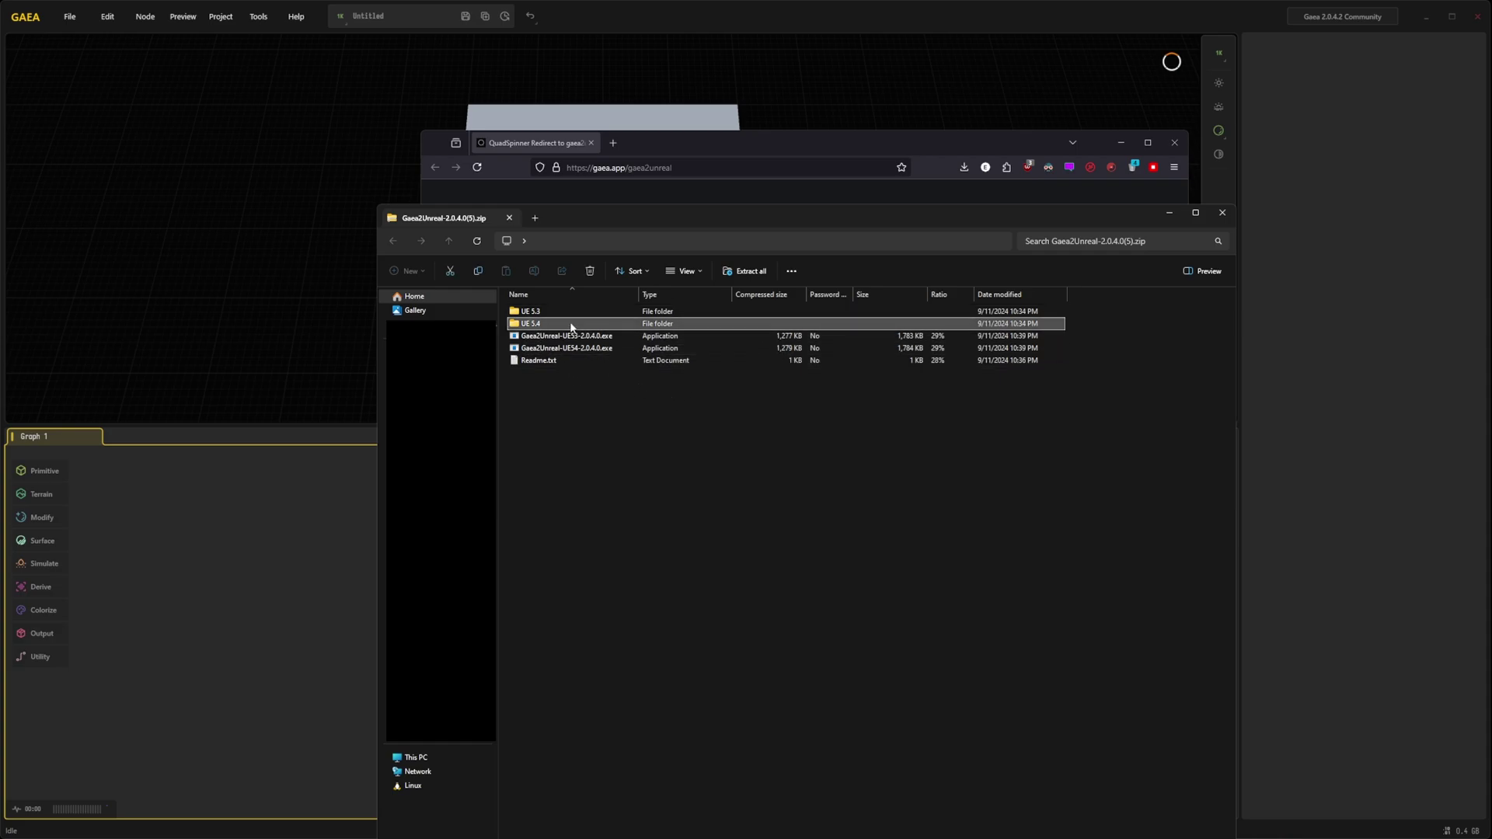
double_click(569, 322)
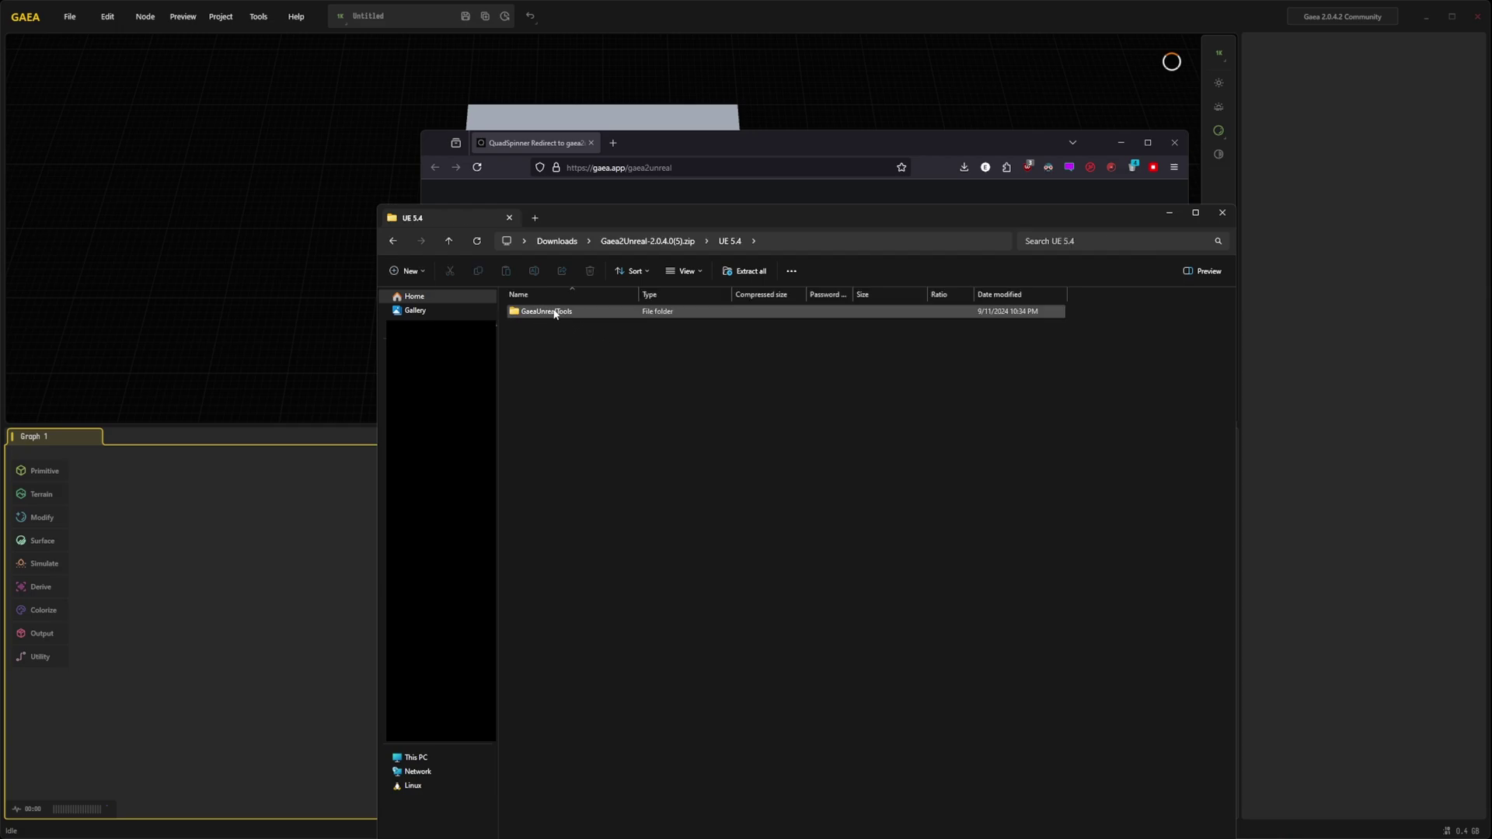
left_click(553, 311)
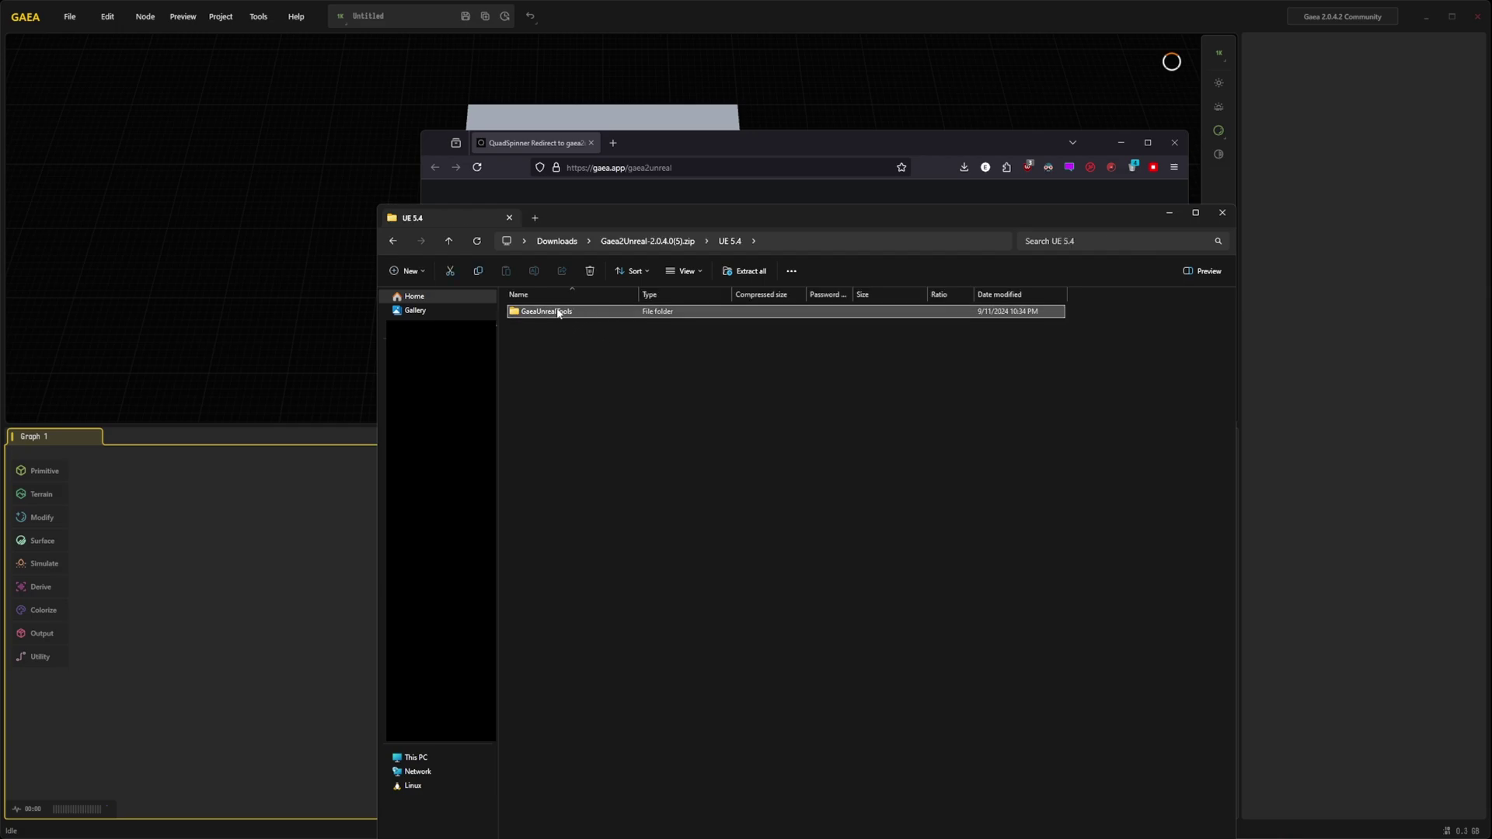
right_click(562, 310)
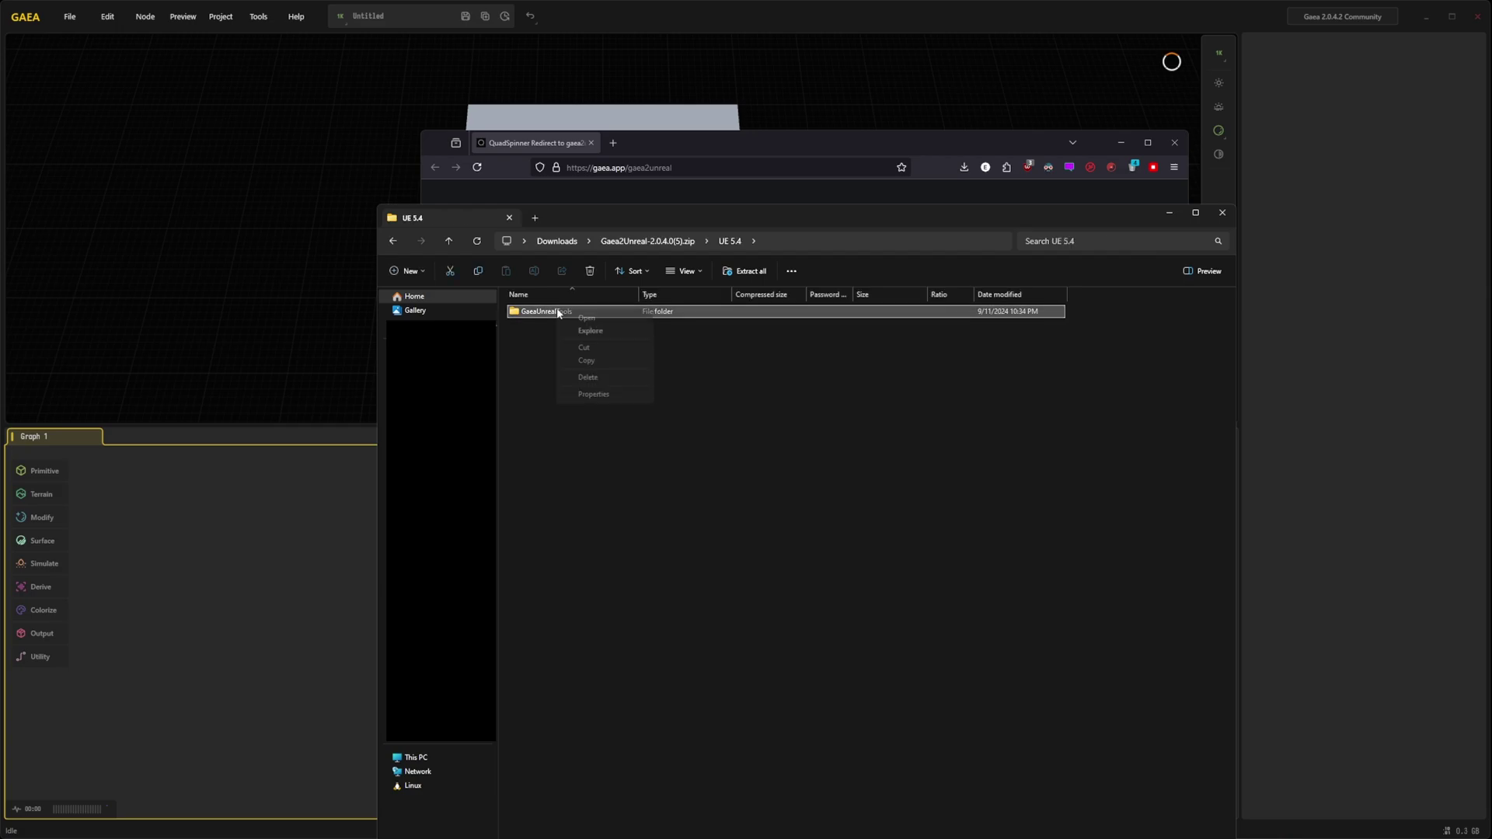
left_click(595, 358)
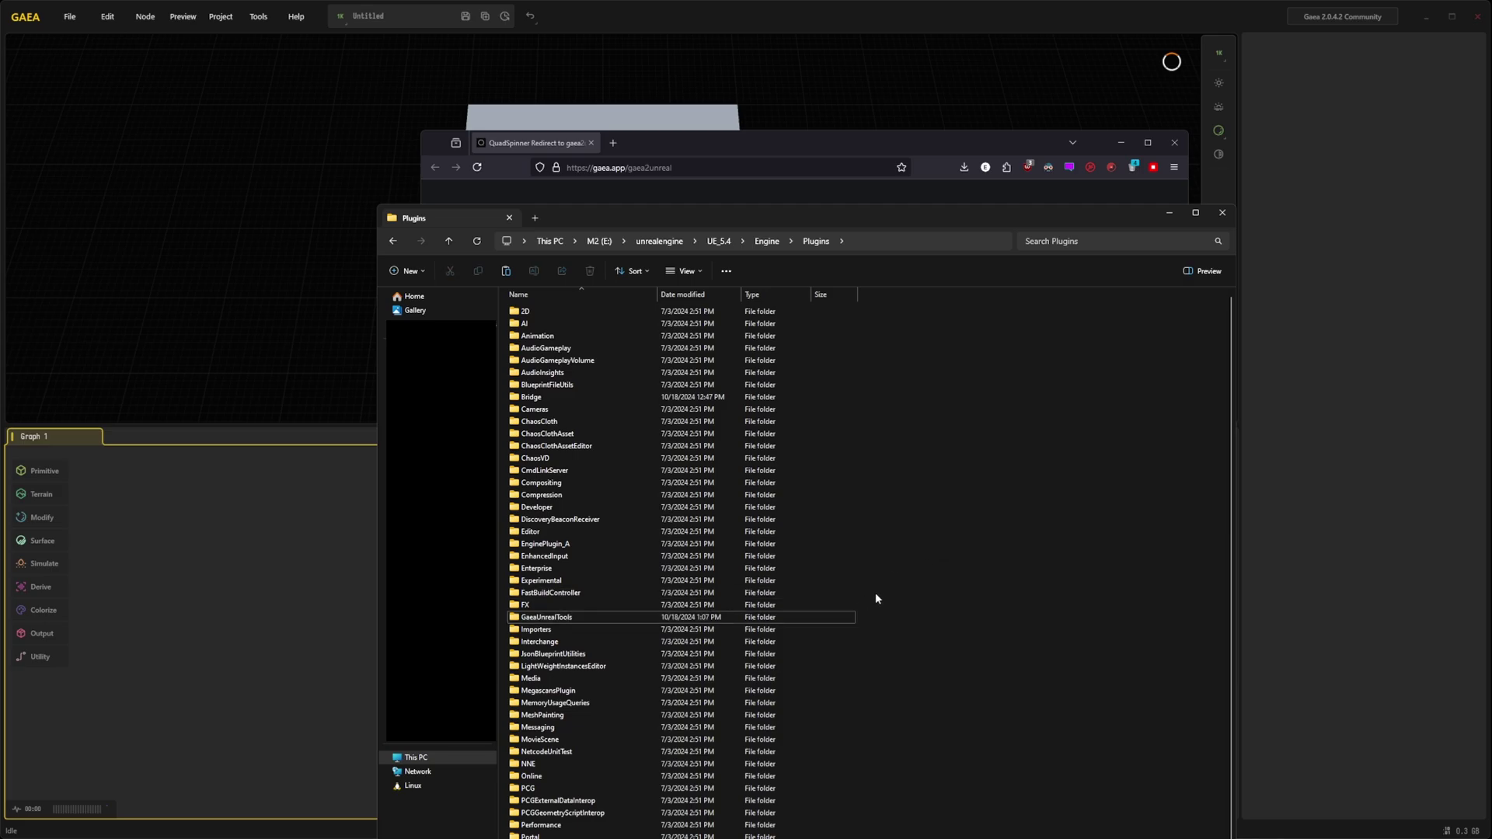
- Paste GaeaUnrealTools into UE_5.4\Engine\Plugins, replacing the existing files
key("ctrl+v")
left_click(1140, 529)
left_click(979, 553)
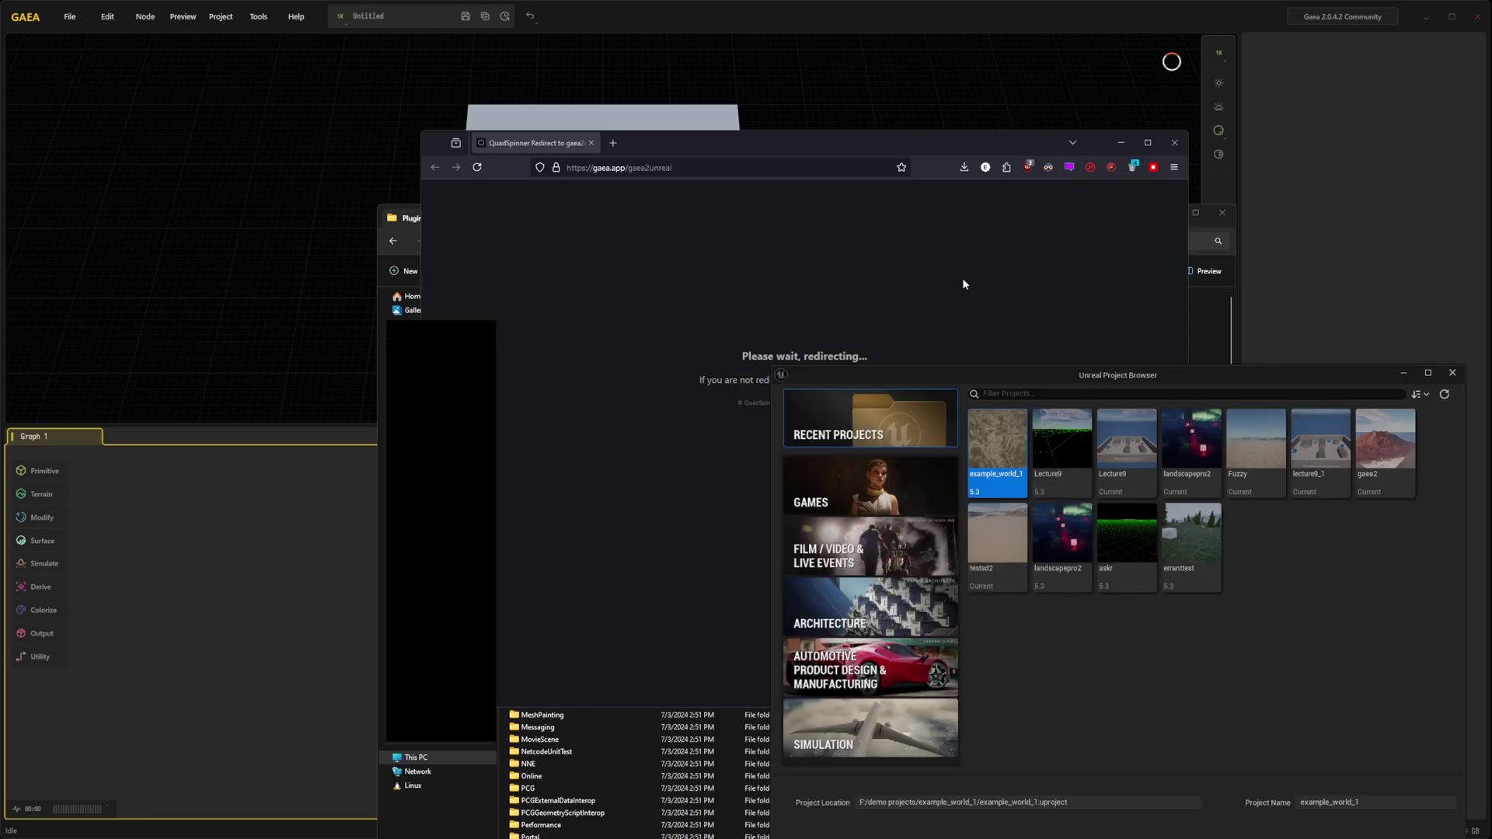
- Create a First Person game project named gaeaplugin
left_click(905, 481)
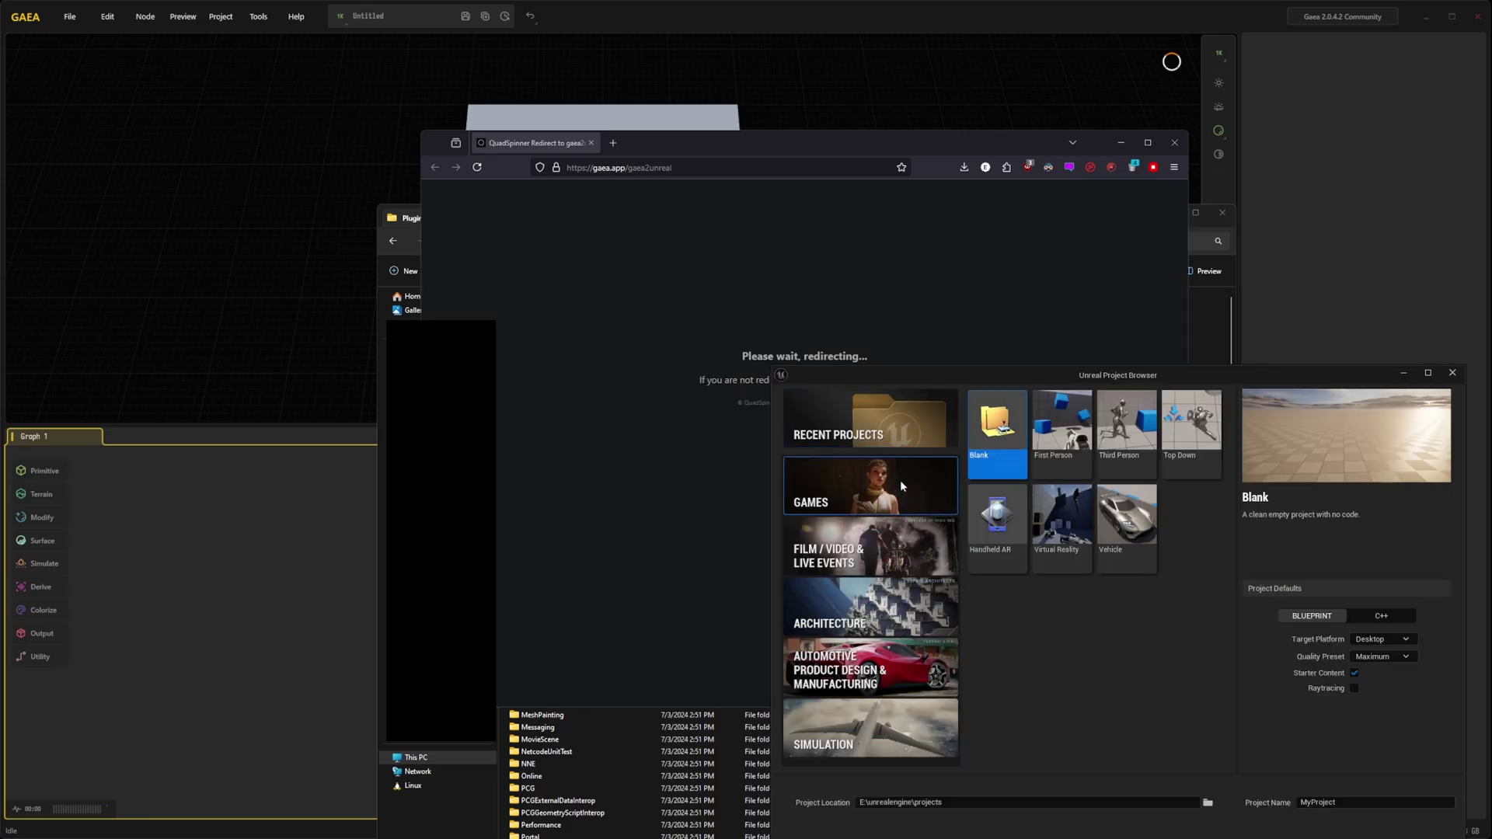
left_click(1061, 434)
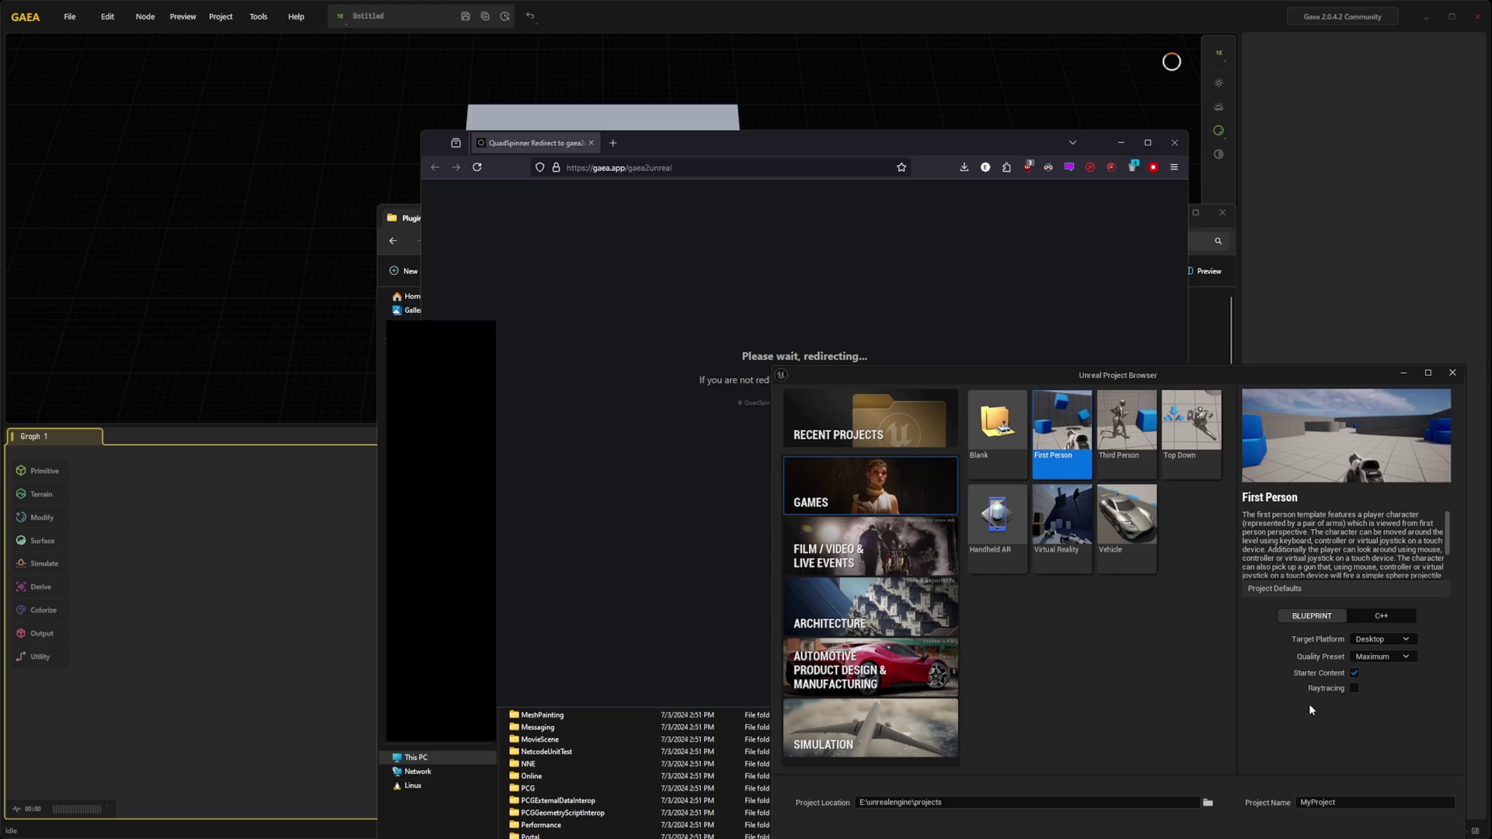
left_click(1355, 800)
type("gaeaplugin")
key("Return")
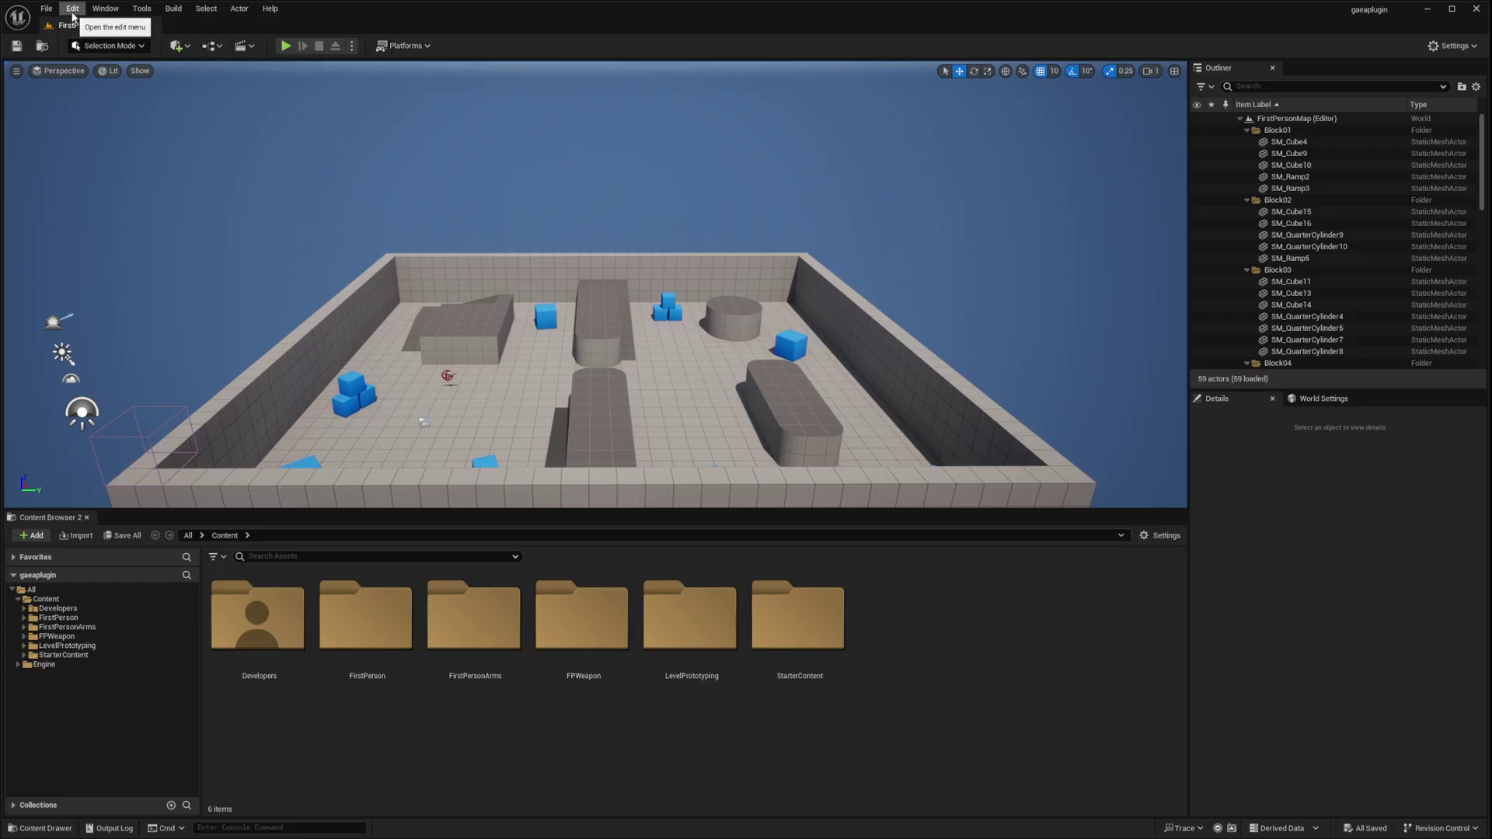
- Enable the Gaea2Unreal plugin in Edit > Plugins, accepting the beta warning
left_click(72, 11)
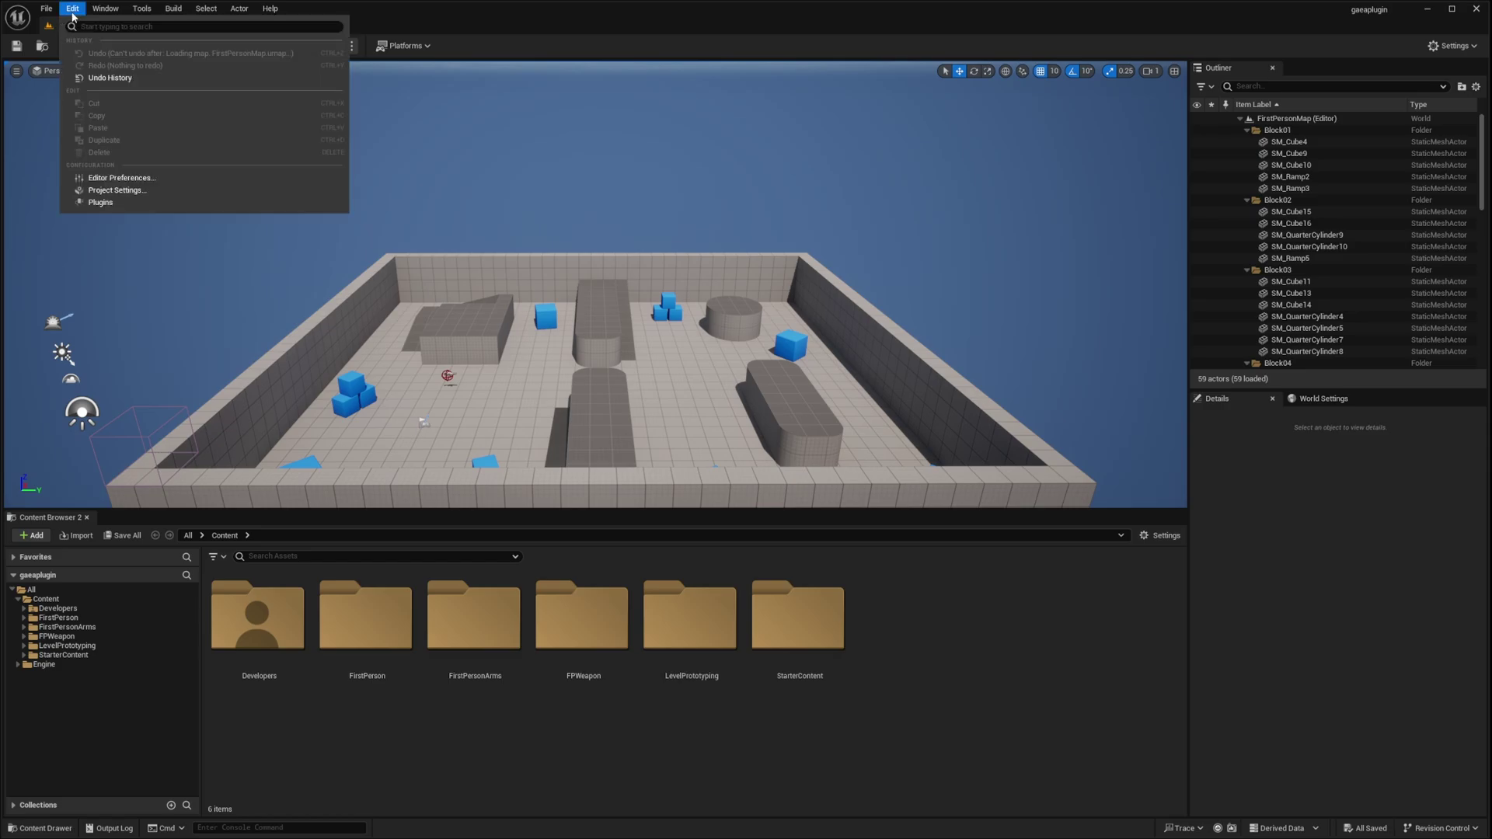
left_click(131, 202)
left_click(942, 233)
type("gaea")
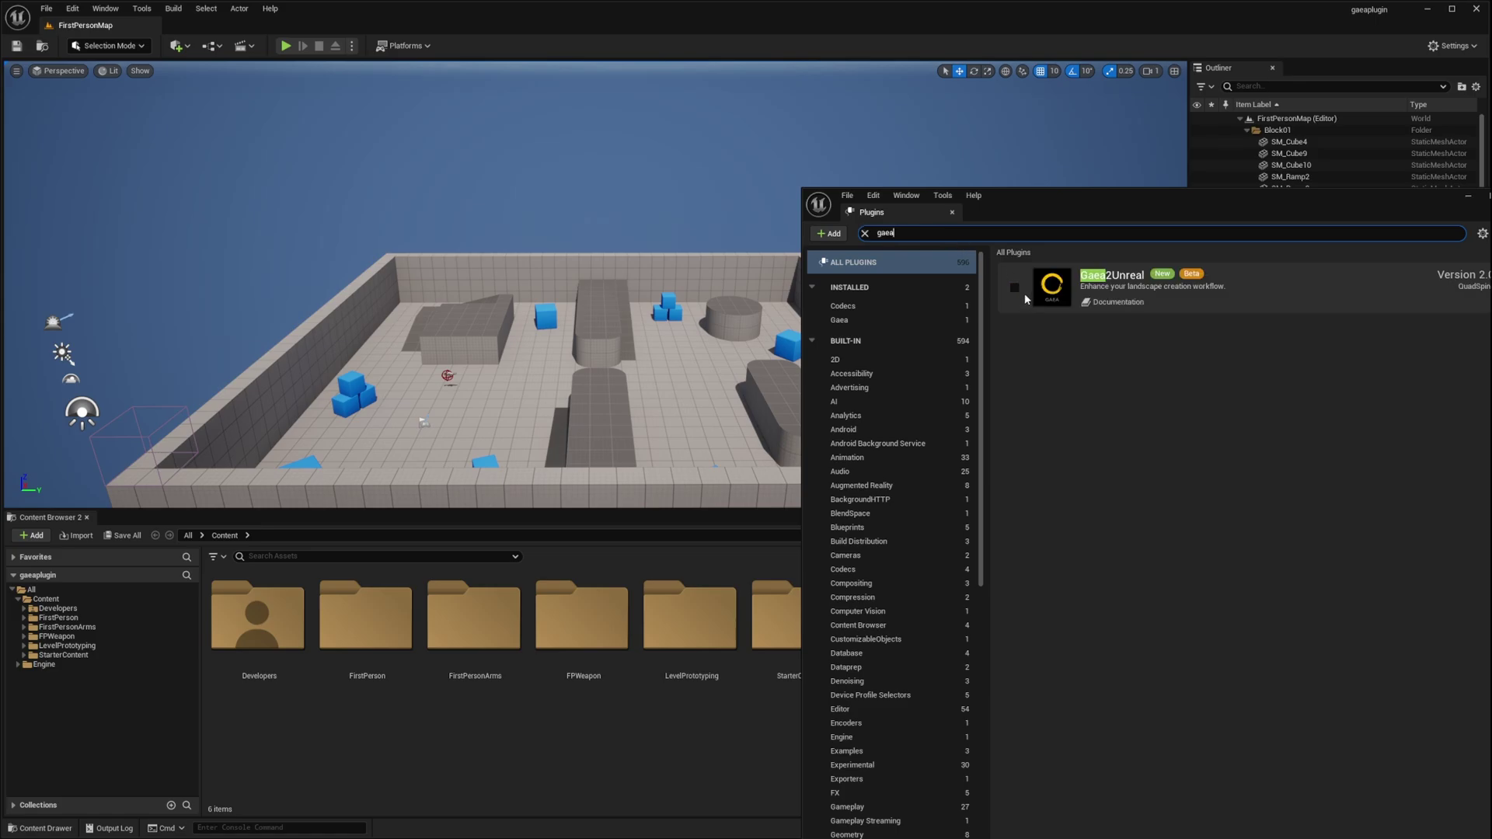
left_click(1015, 288)
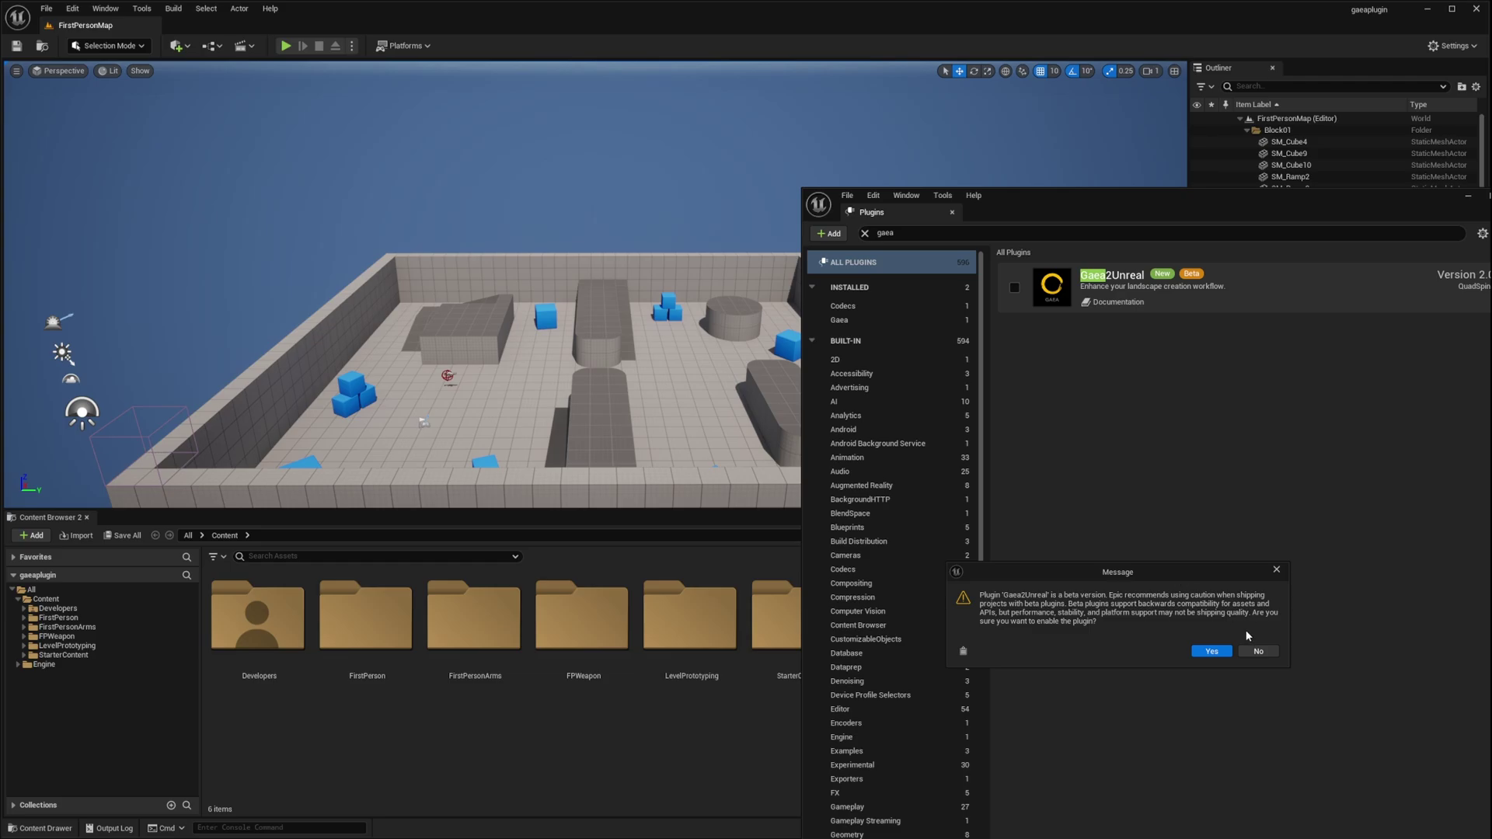
left_click(1211, 651)
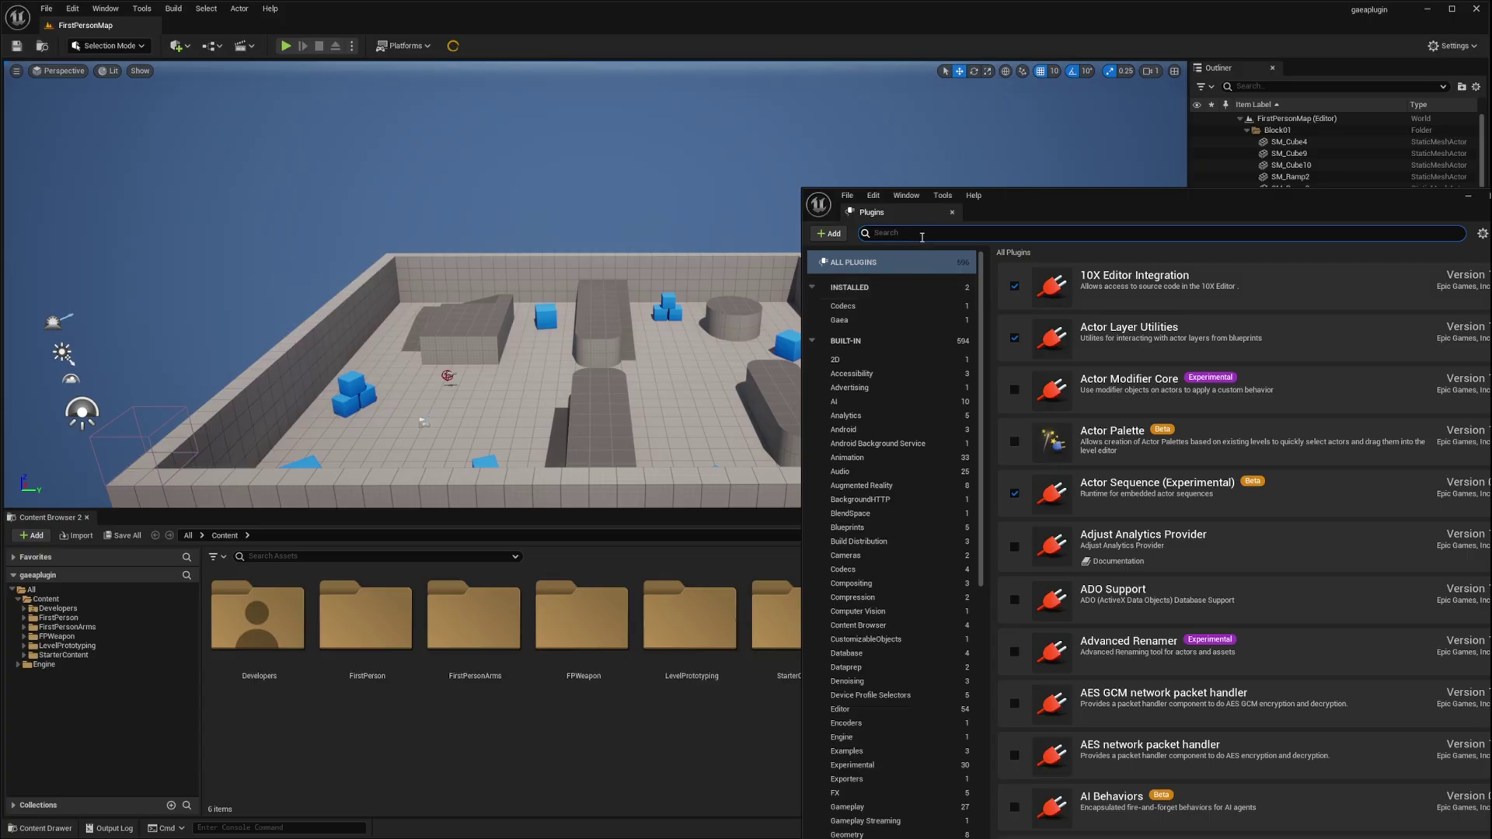
- Bring up the Gaea Landscape Importer window and reposition it
type("gaea")
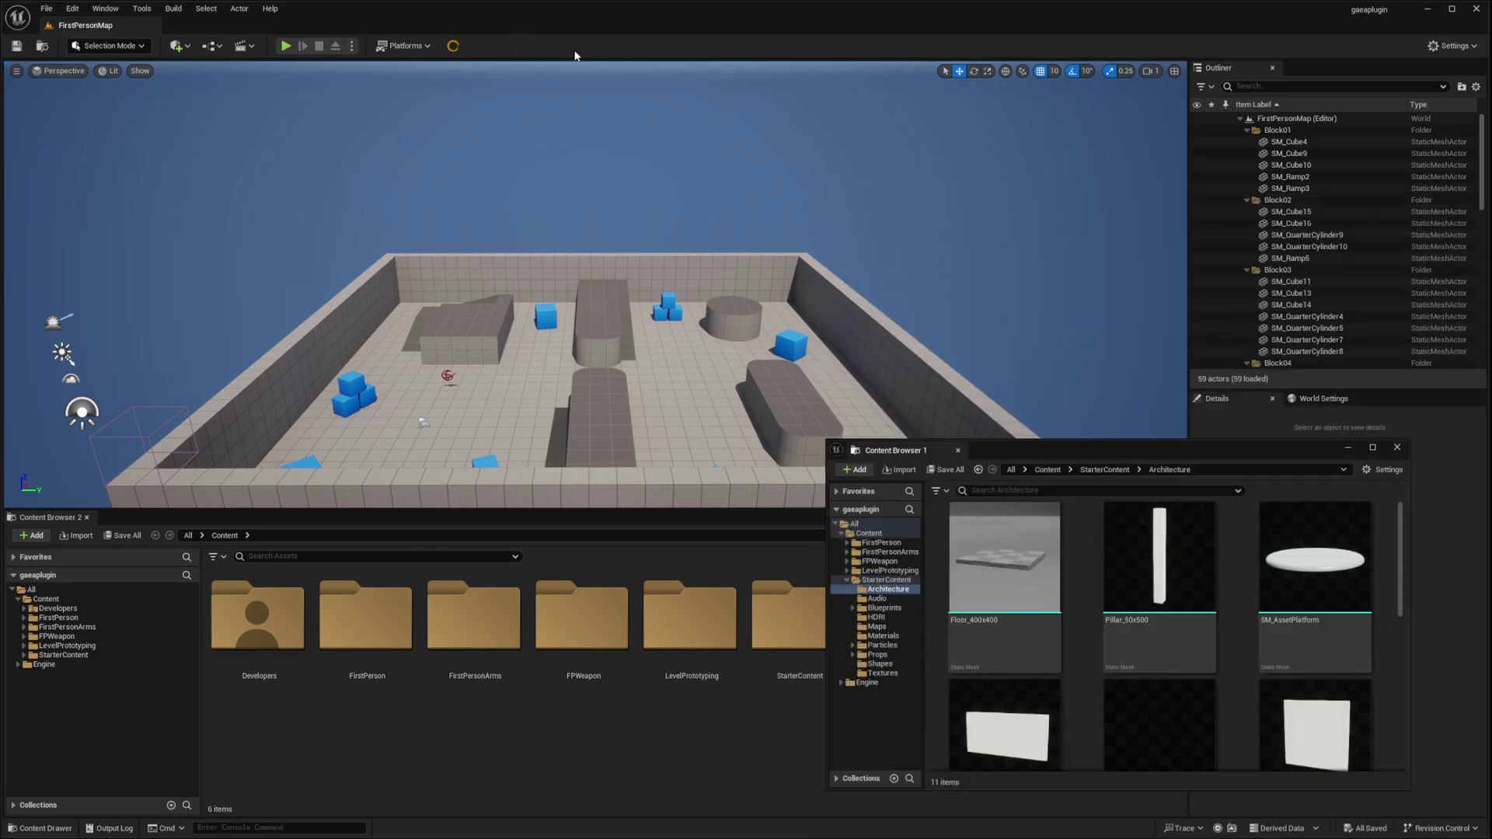
left_click(458, 48)
left_click_drag(1162, 500, 687, 129)
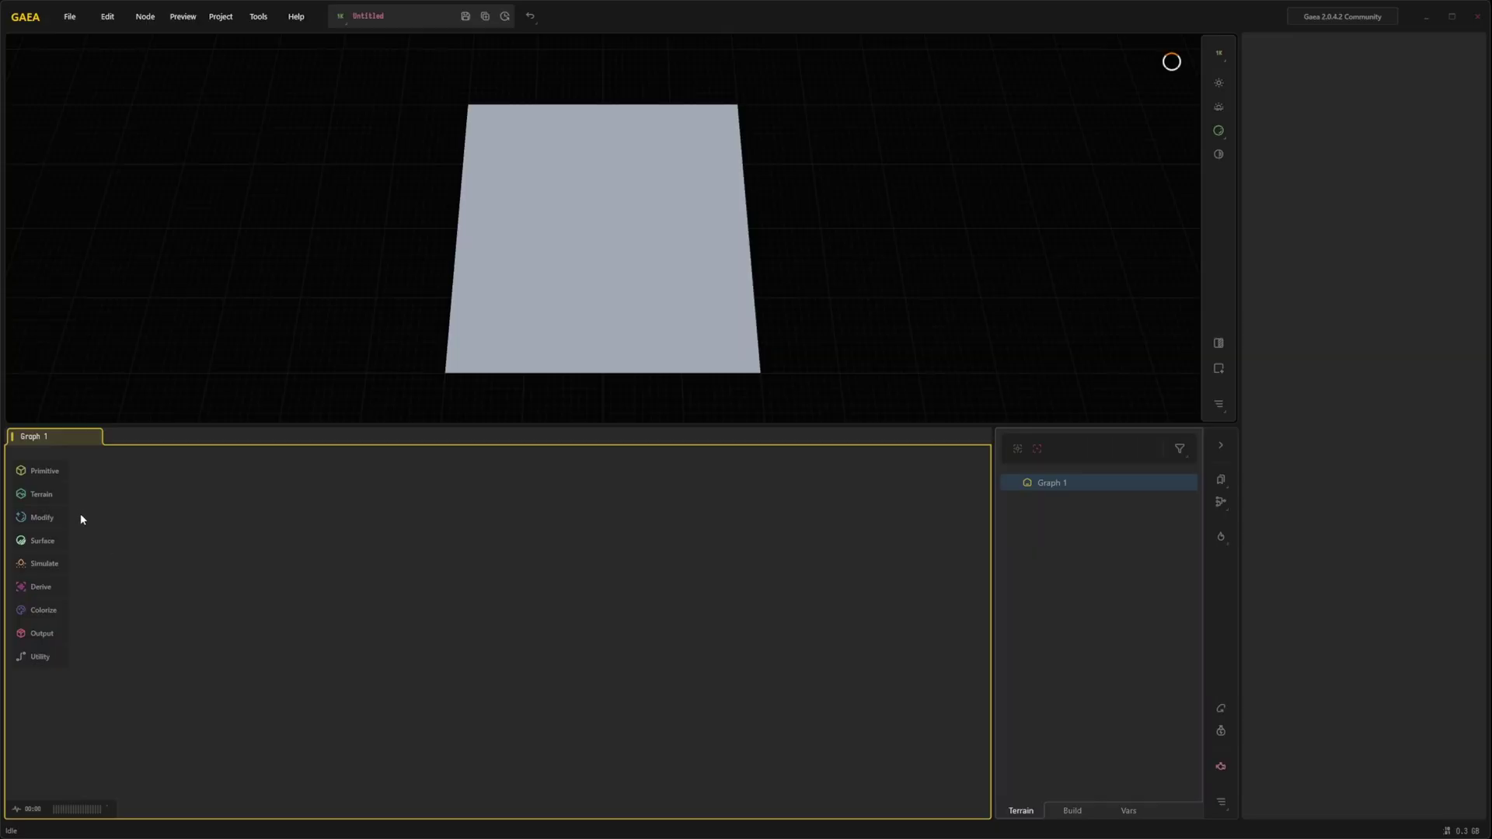
- Add a Mountain node with Scale 0.63, Height 1.81 and Seed 36807
mouse_move(54, 492)
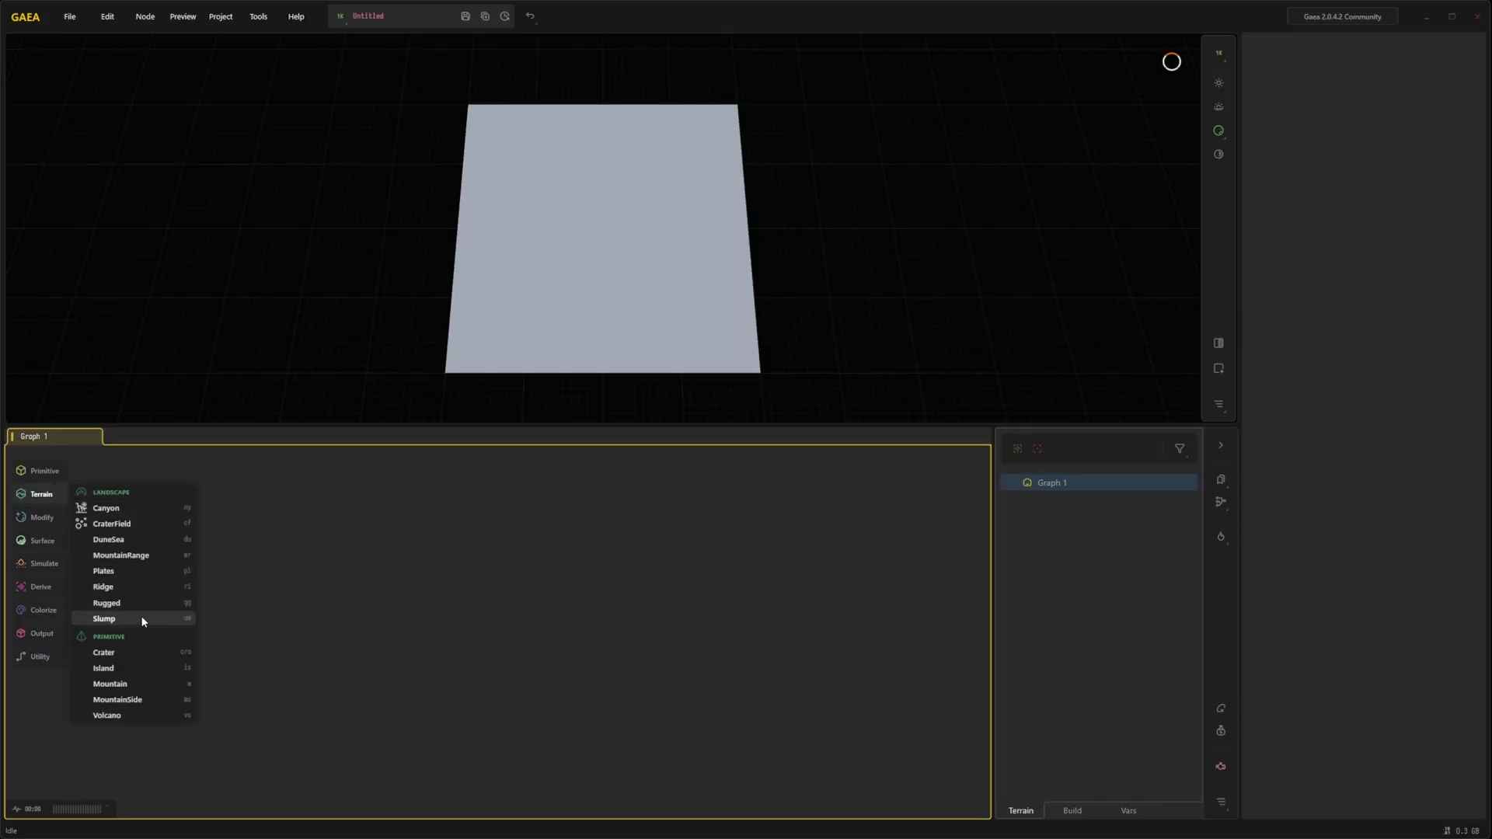
left_click(132, 686)
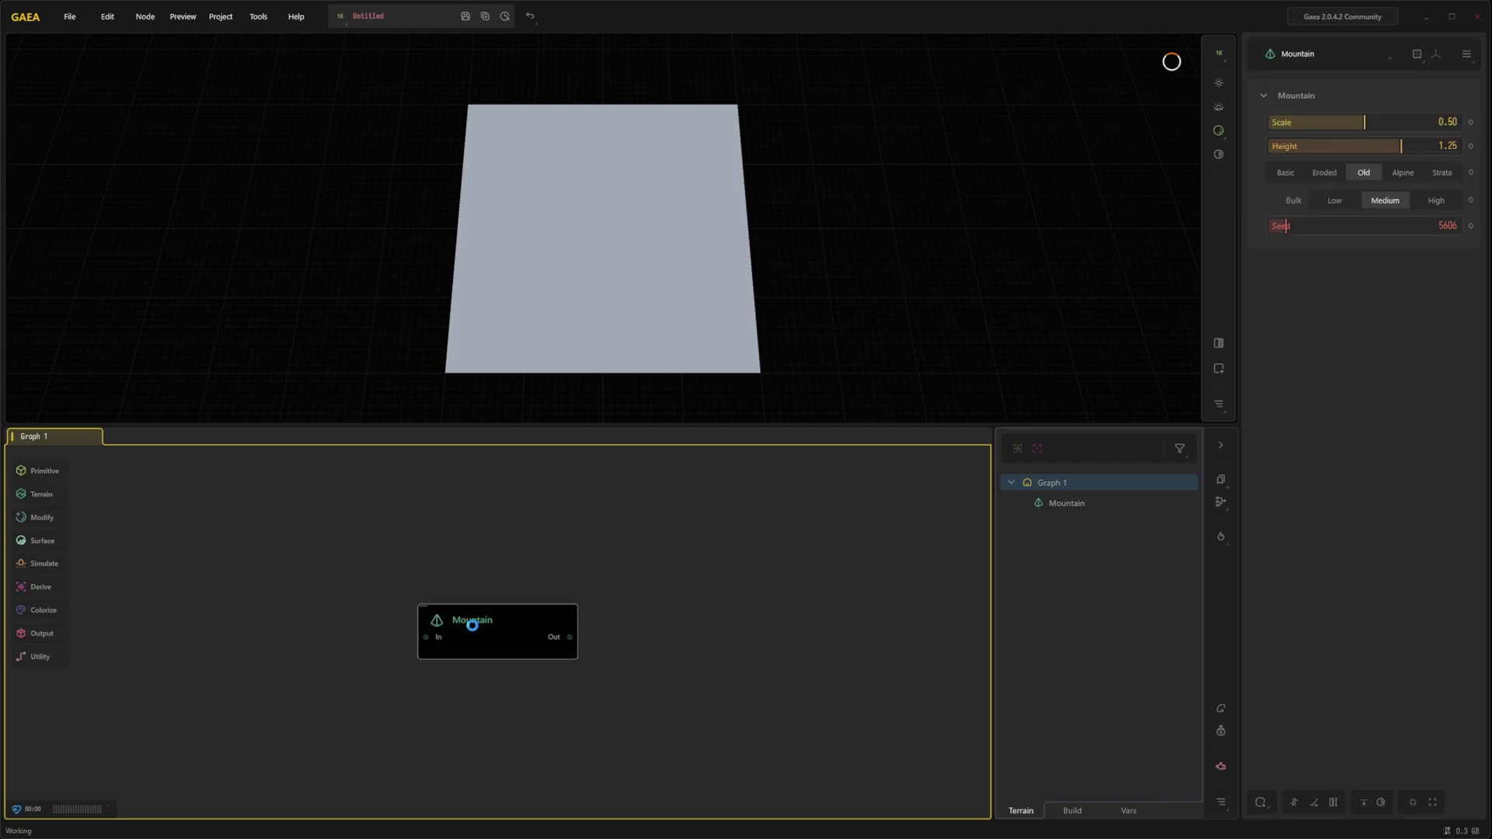
left_click_drag(1377, 124, 1424, 146)
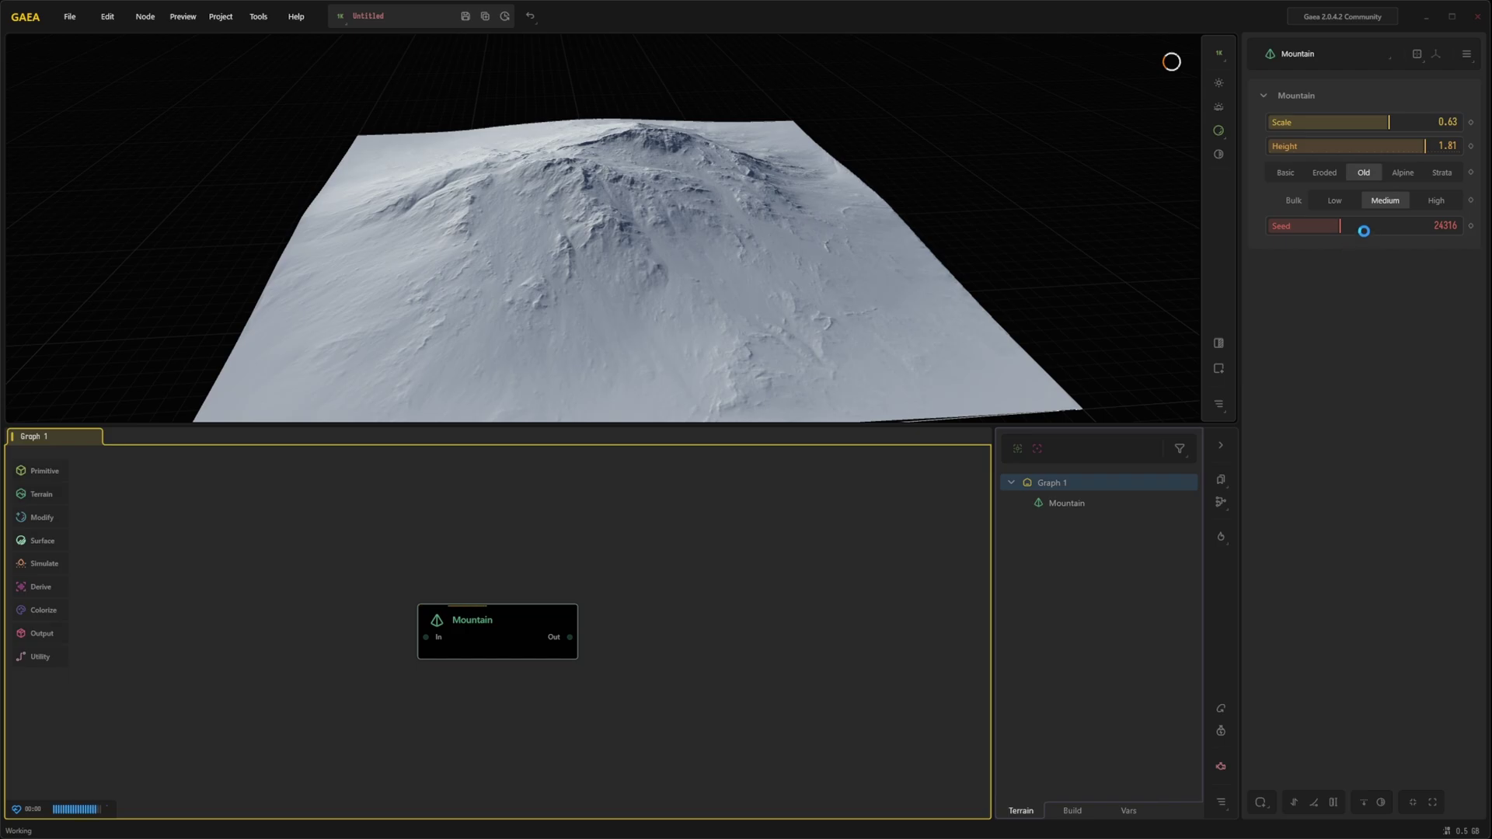
left_click(1364, 225)
mouse_move(699, 225)
left_mouse_down()
mouse_move(554, 221)
mouse_move(579, 206)
mouse_move(805, 226)
mouse_move(698, 222)
left_mouse_up()
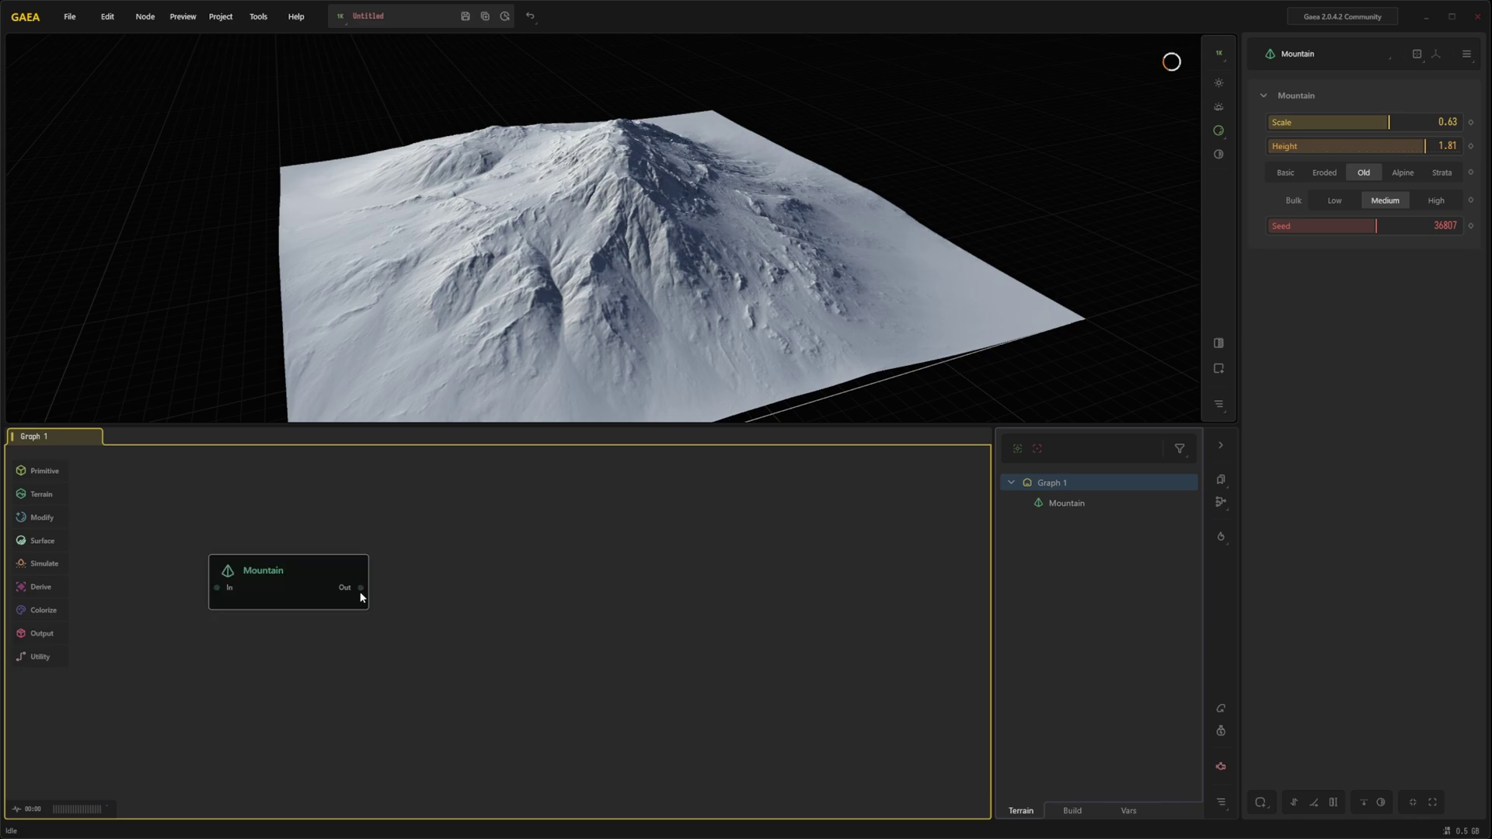
- Connect Mountain to a new Unreal output node with a 1009 x 1009 target size
left_click_drag(361, 587, 595, 547)
type("unre")
left_click(678, 584)
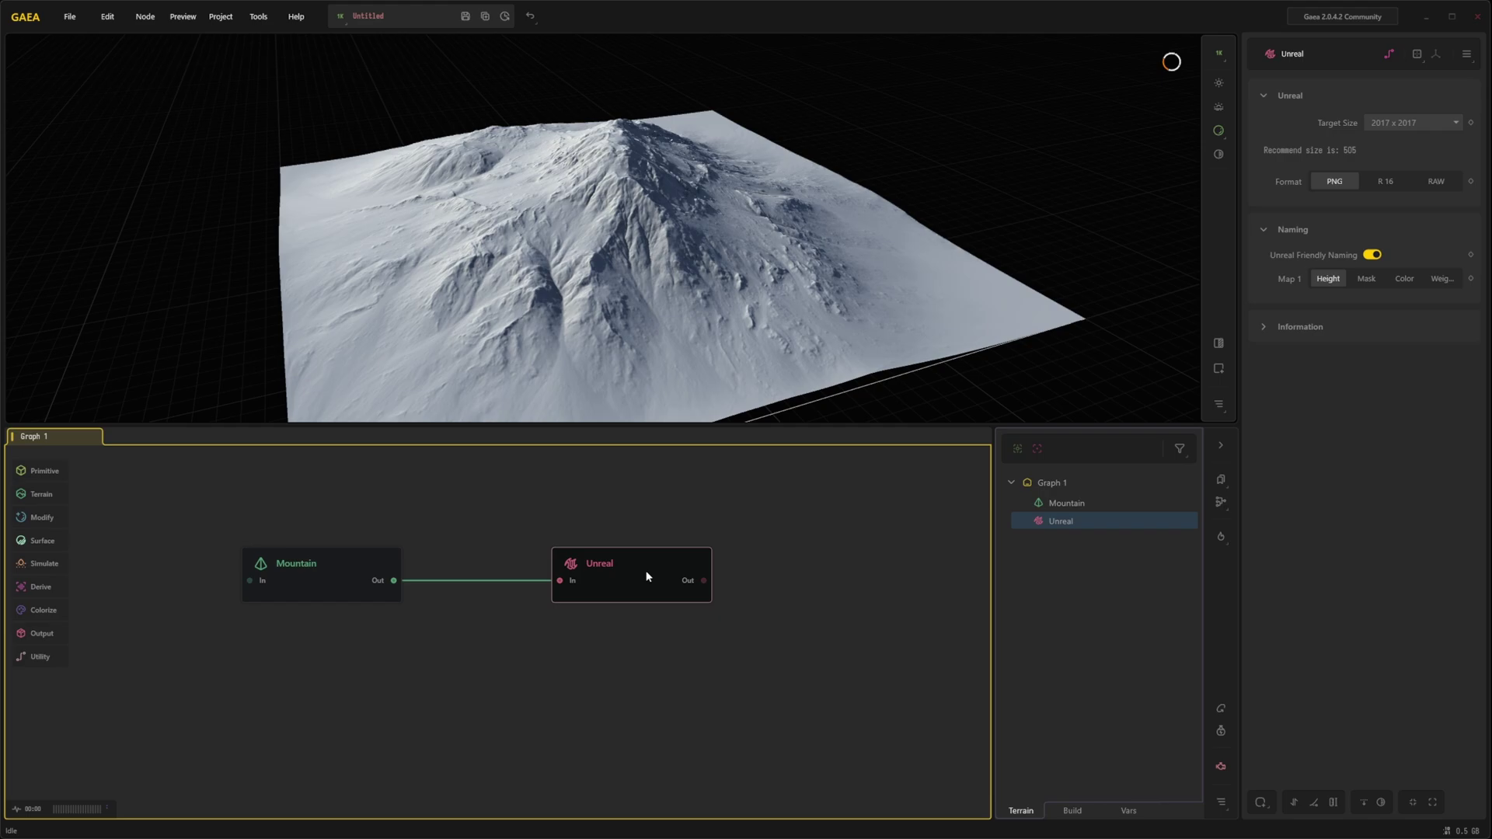
left_click(1436, 124)
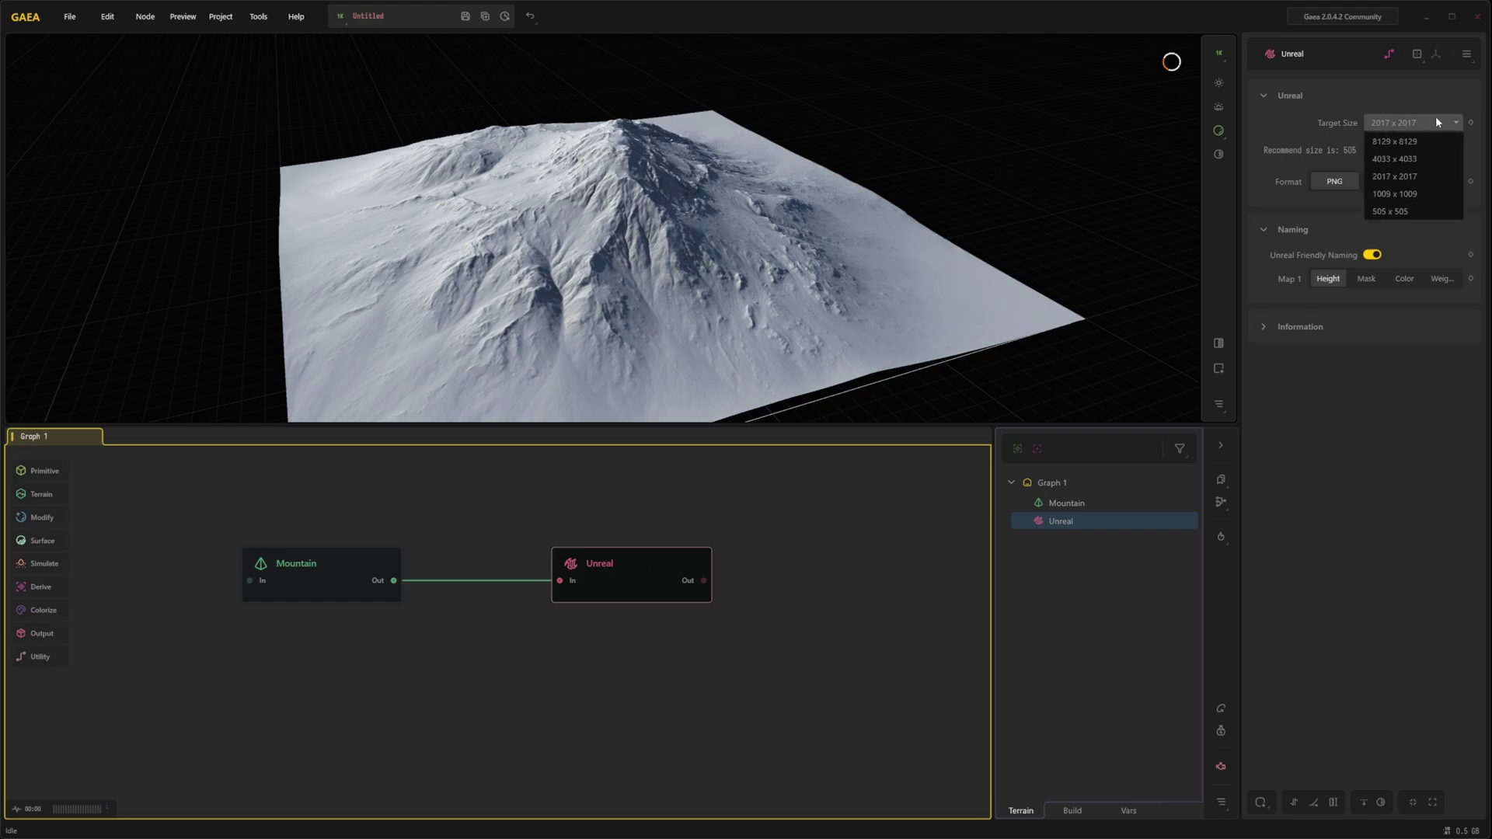
left_click(1409, 195)
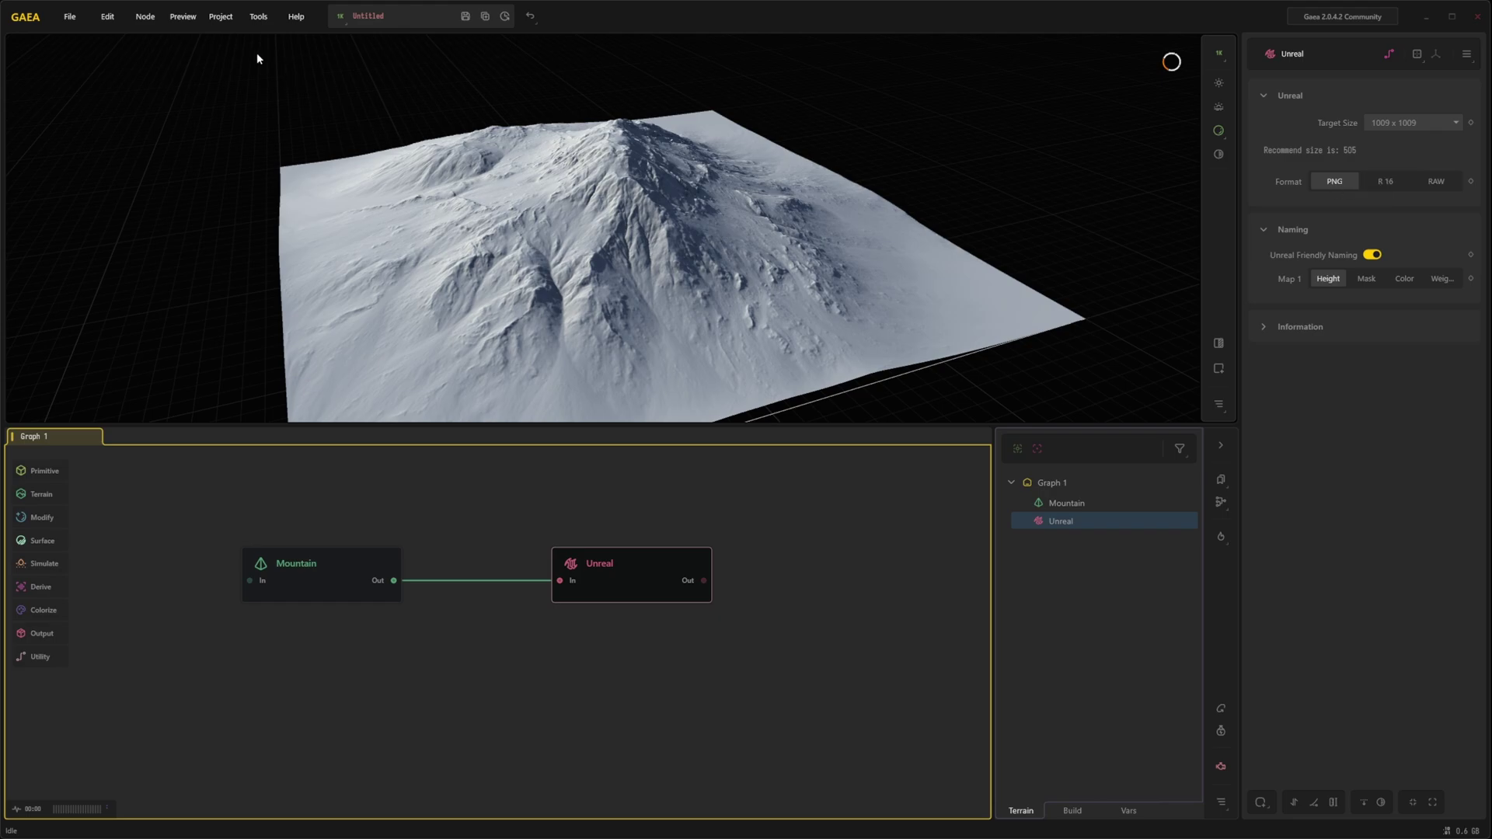
- Open Build Settings and keep the build resolution at 1K (1024)
left_click(218, 17)
left_click(240, 69)
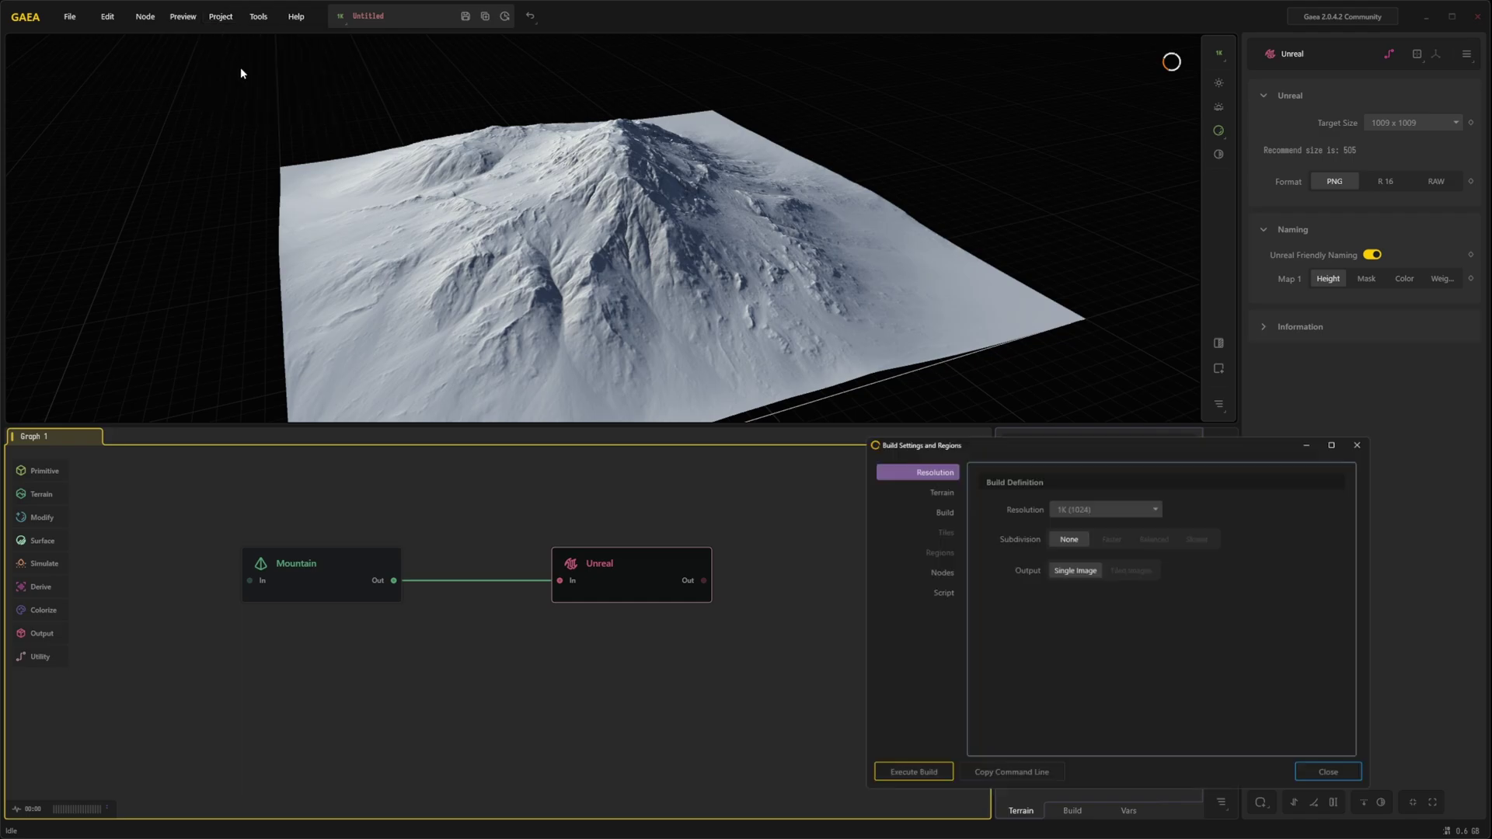
left_click(944, 408)
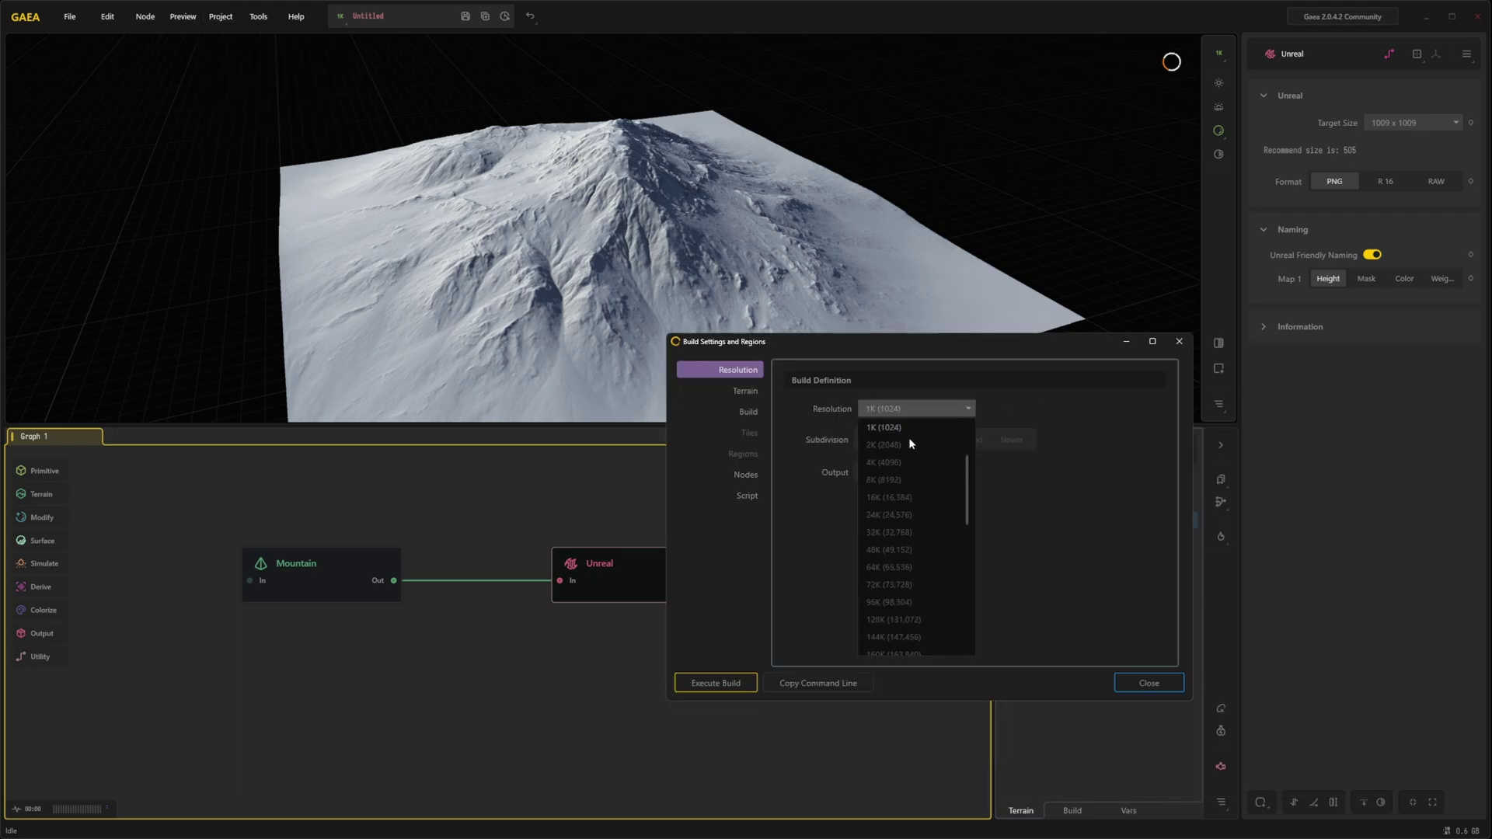
left_click(885, 435)
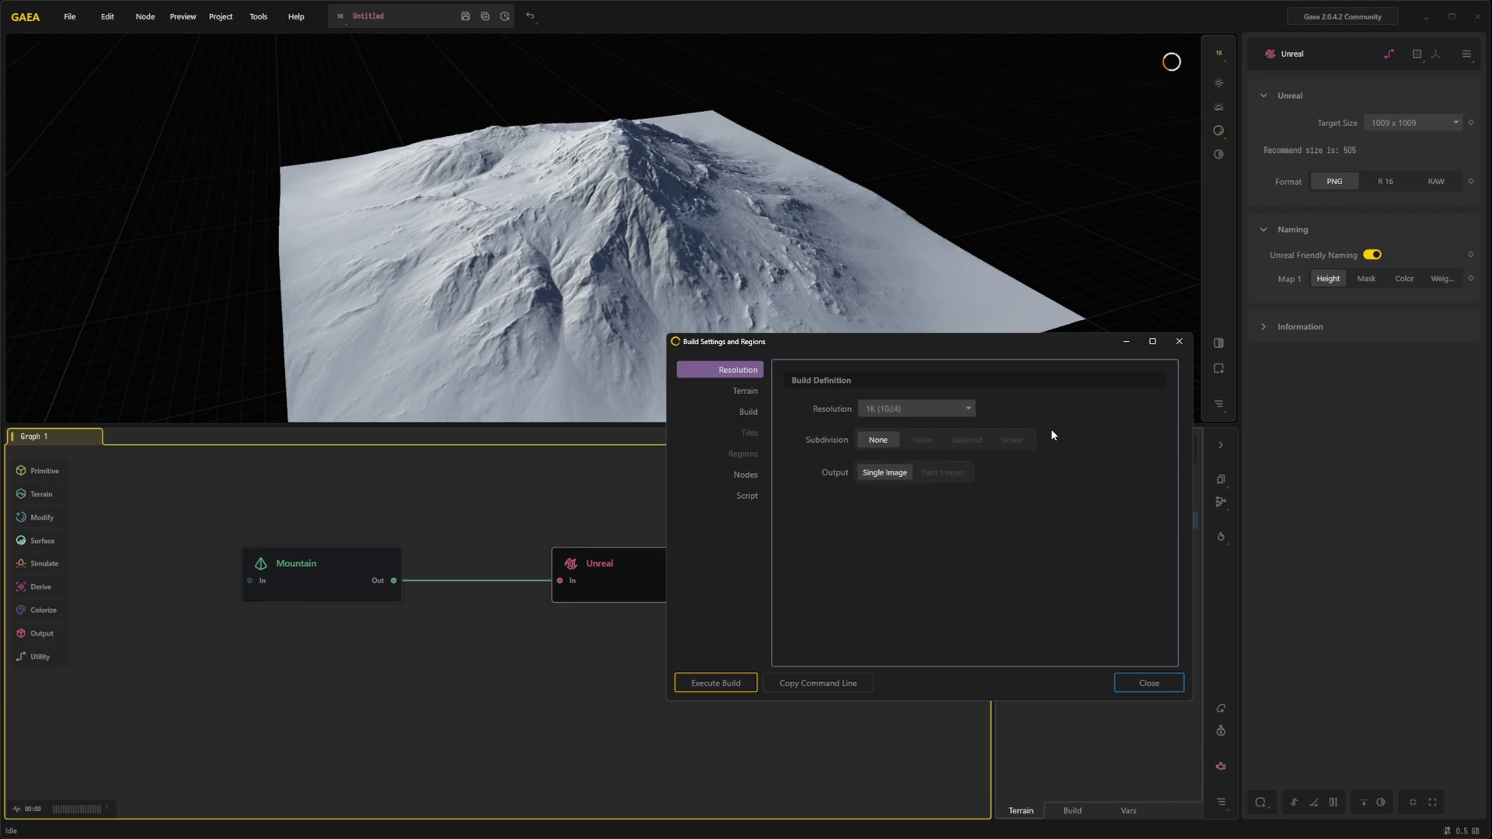
left_click(946, 408)
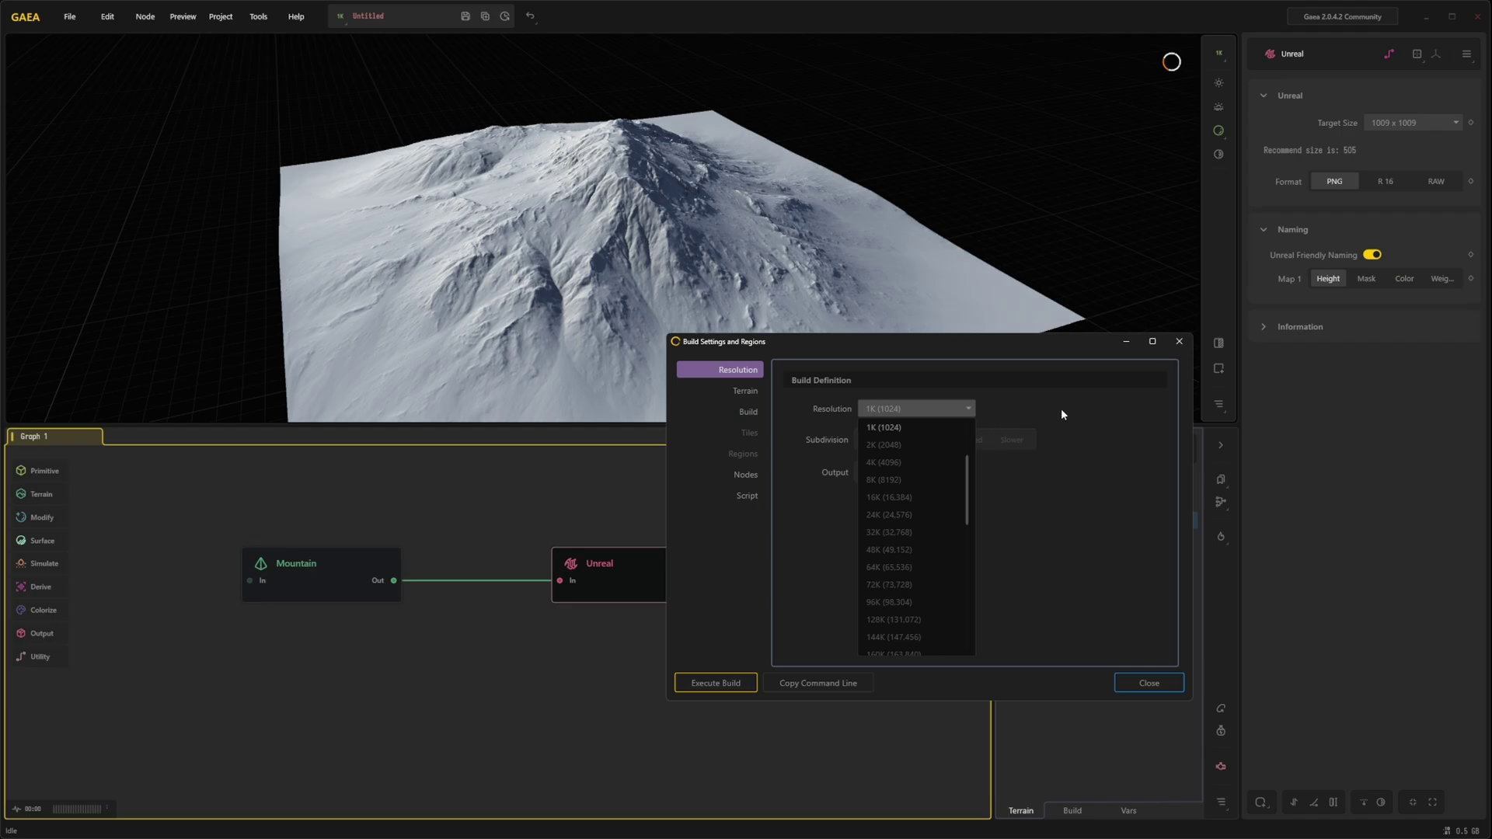
left_click(1033, 425)
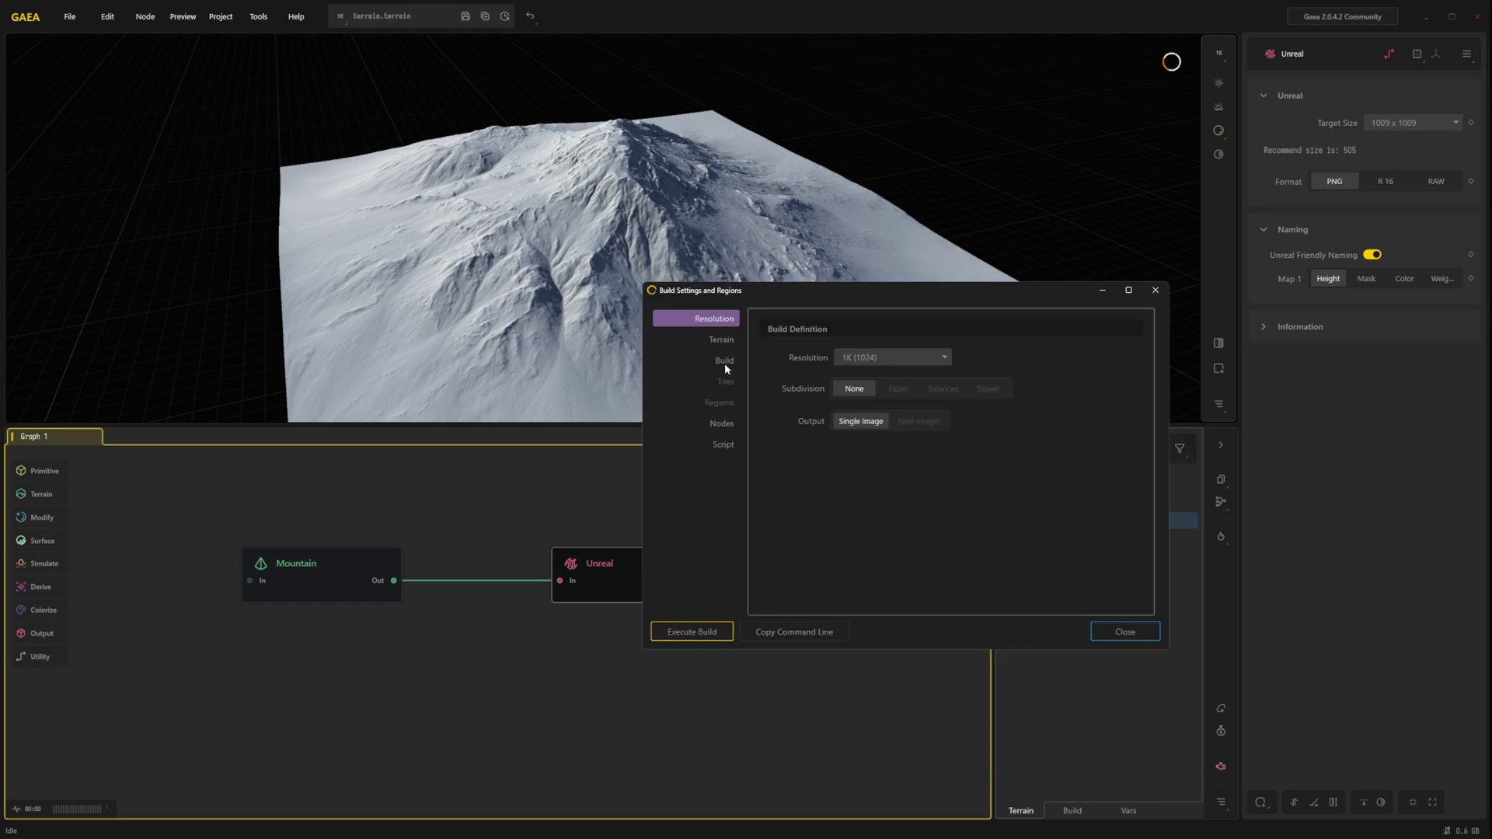
- Set the build destination folder to F:\udemy courses\temp
left_click(727, 361)
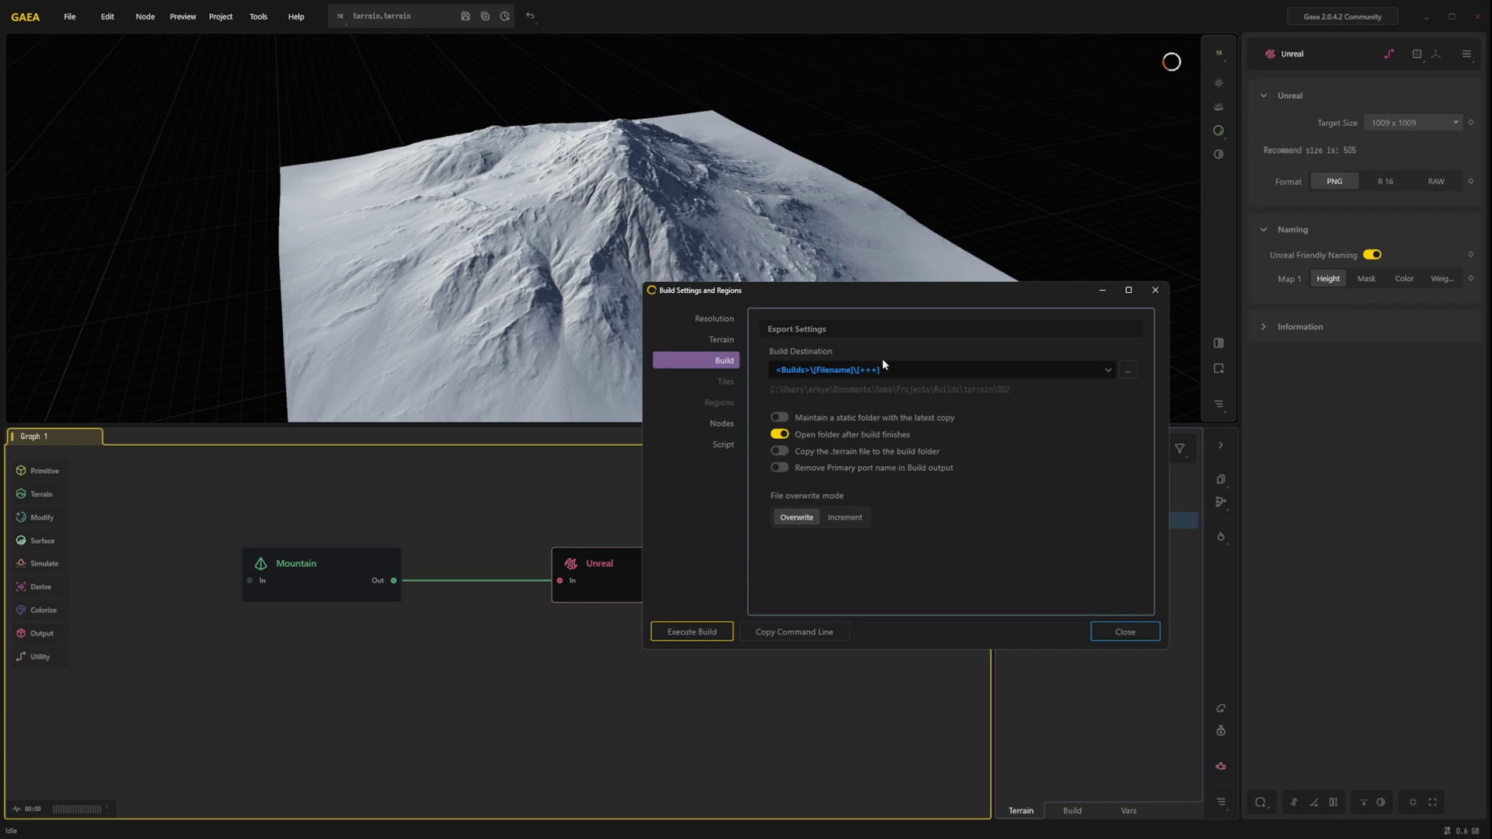
left_click(1131, 370)
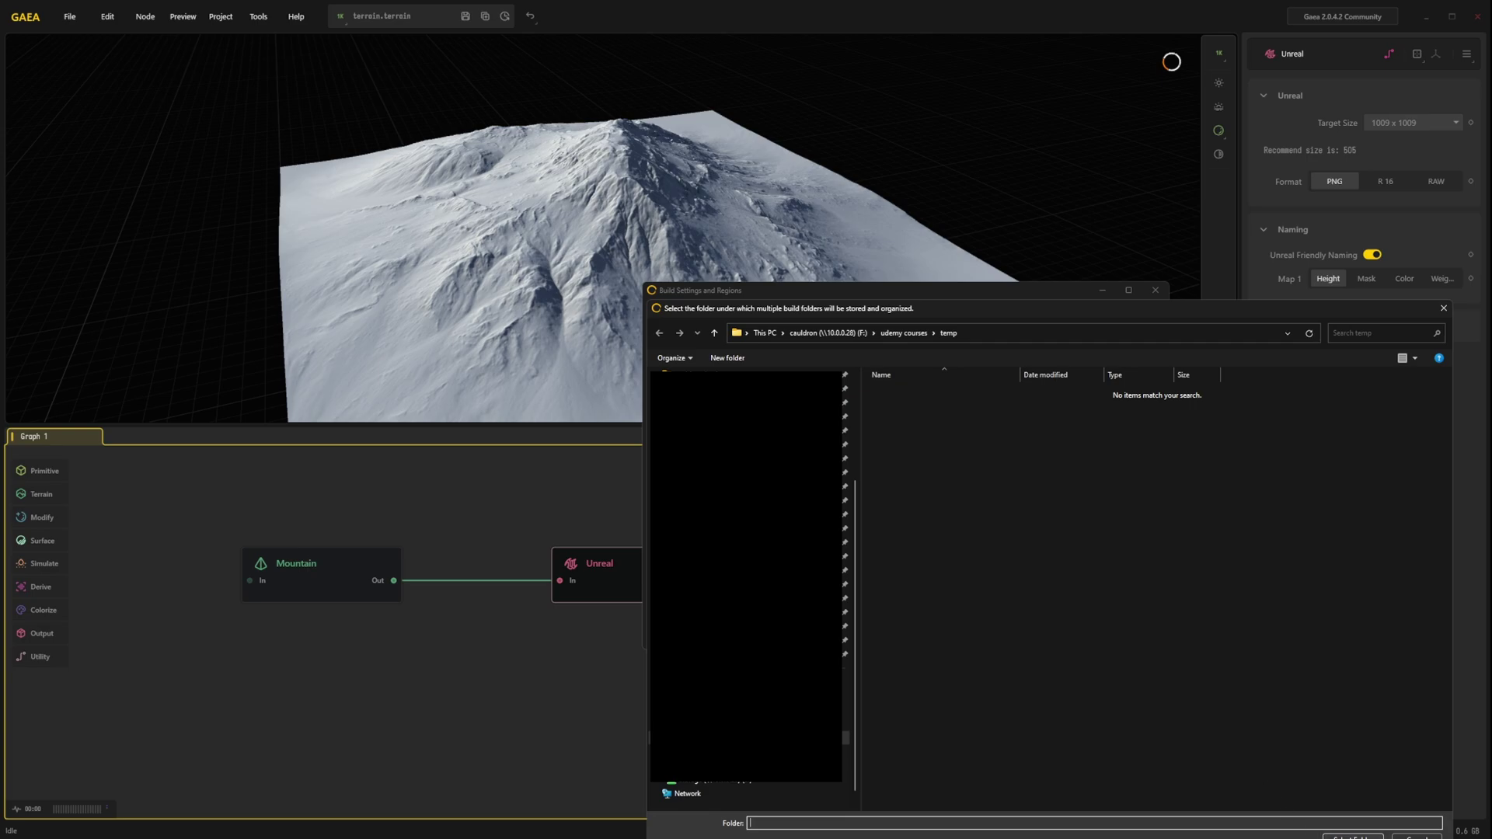
left_click(1356, 835)
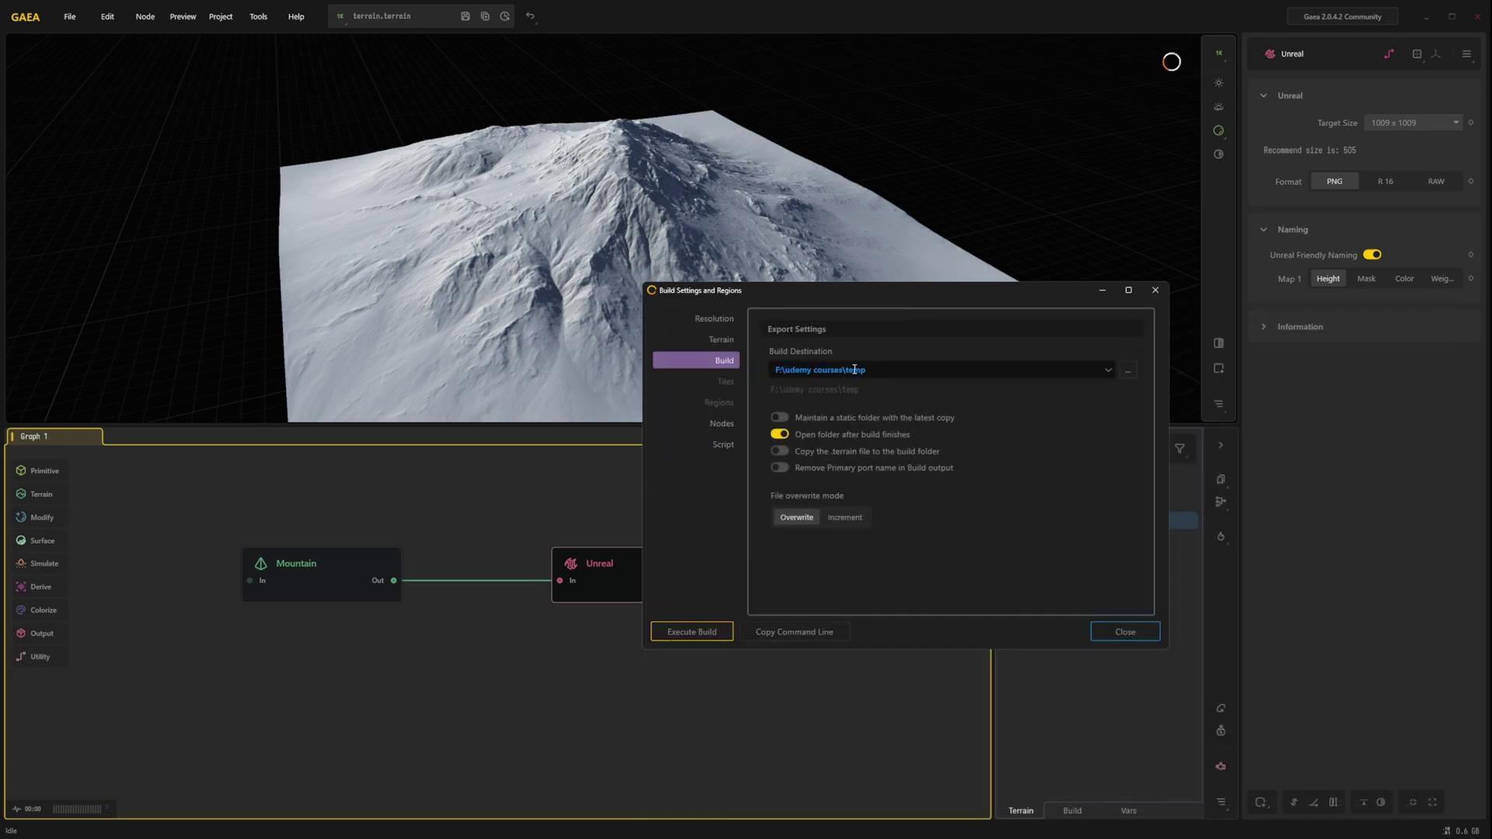
left_click(854, 370)
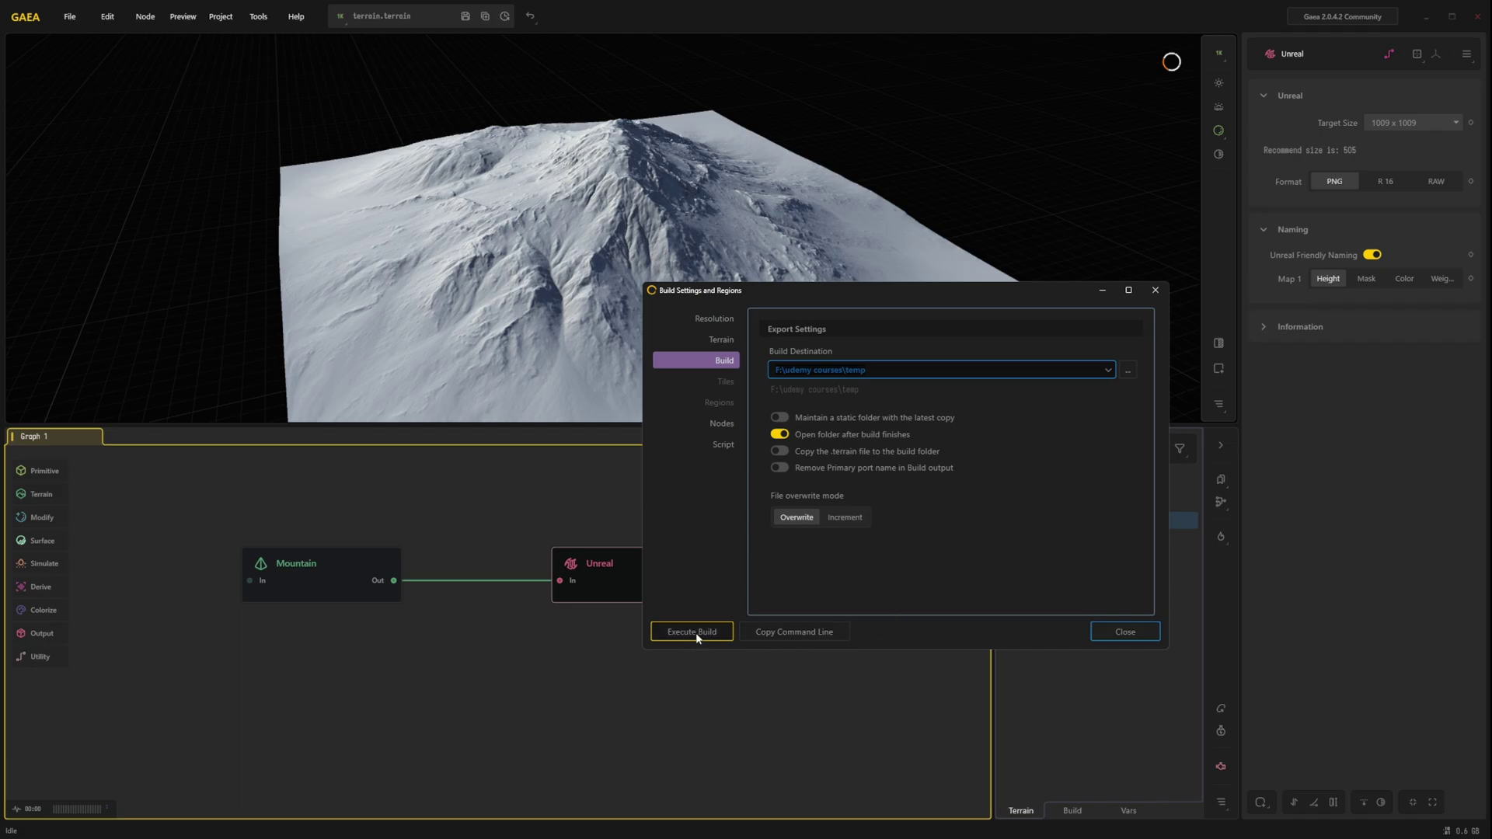
- Build and export the terrain, then select H_Mountain_Out.png in the 001 folder
left_click(1108, 639)
left_click(222, 19)
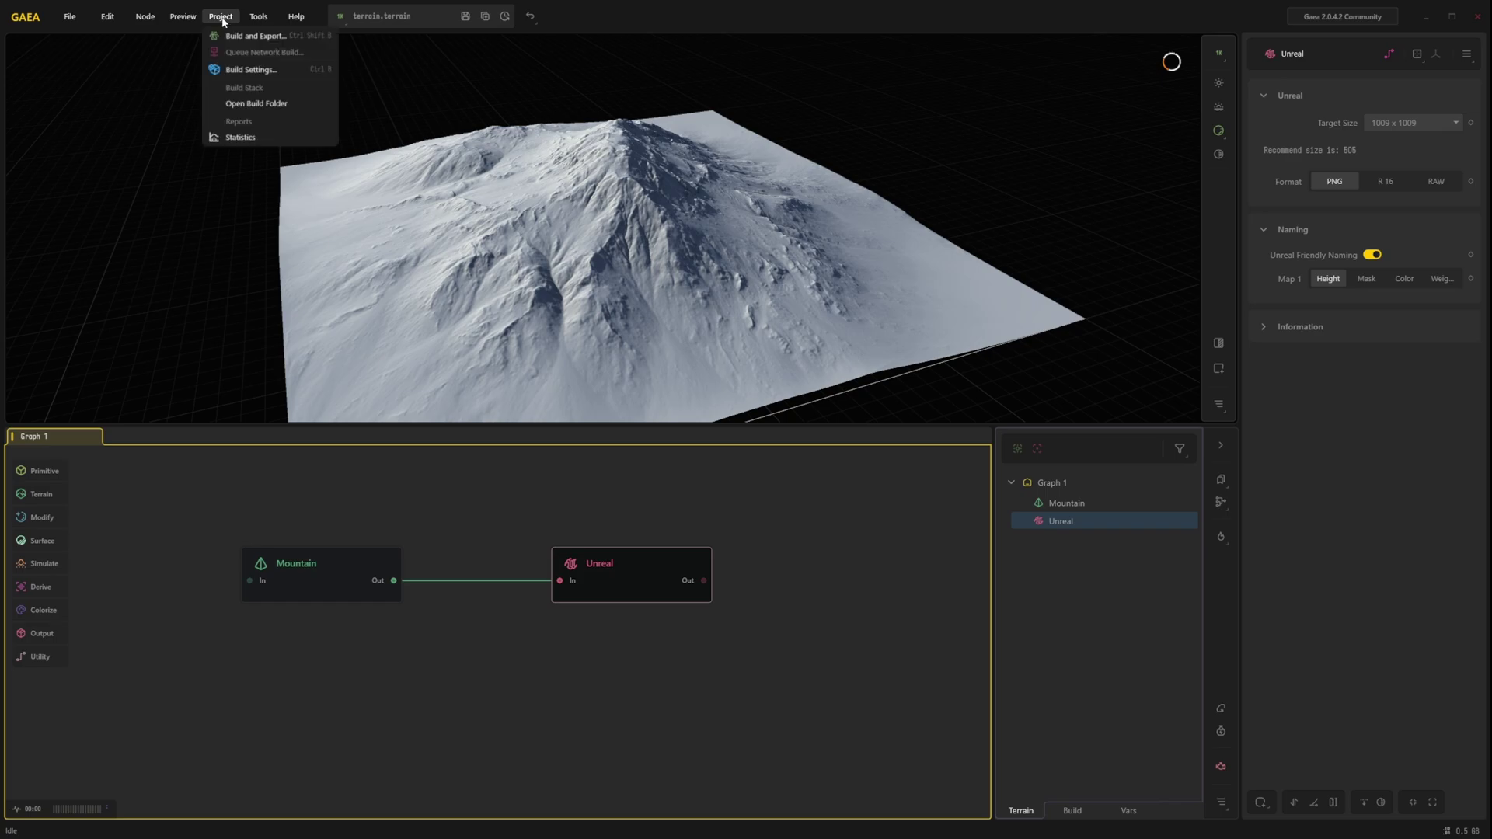
left_click(276, 42)
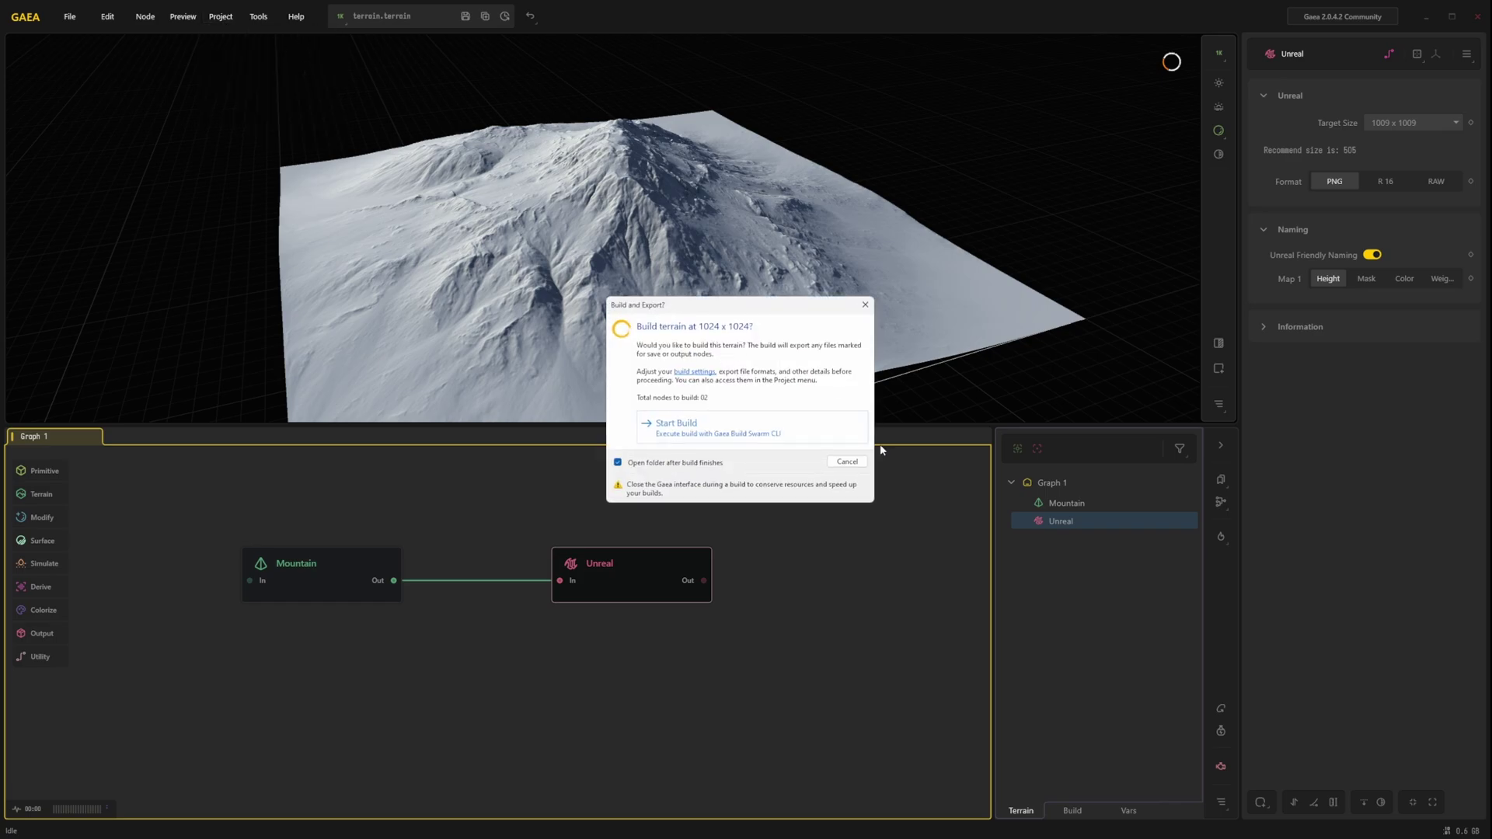
left_click(737, 433)
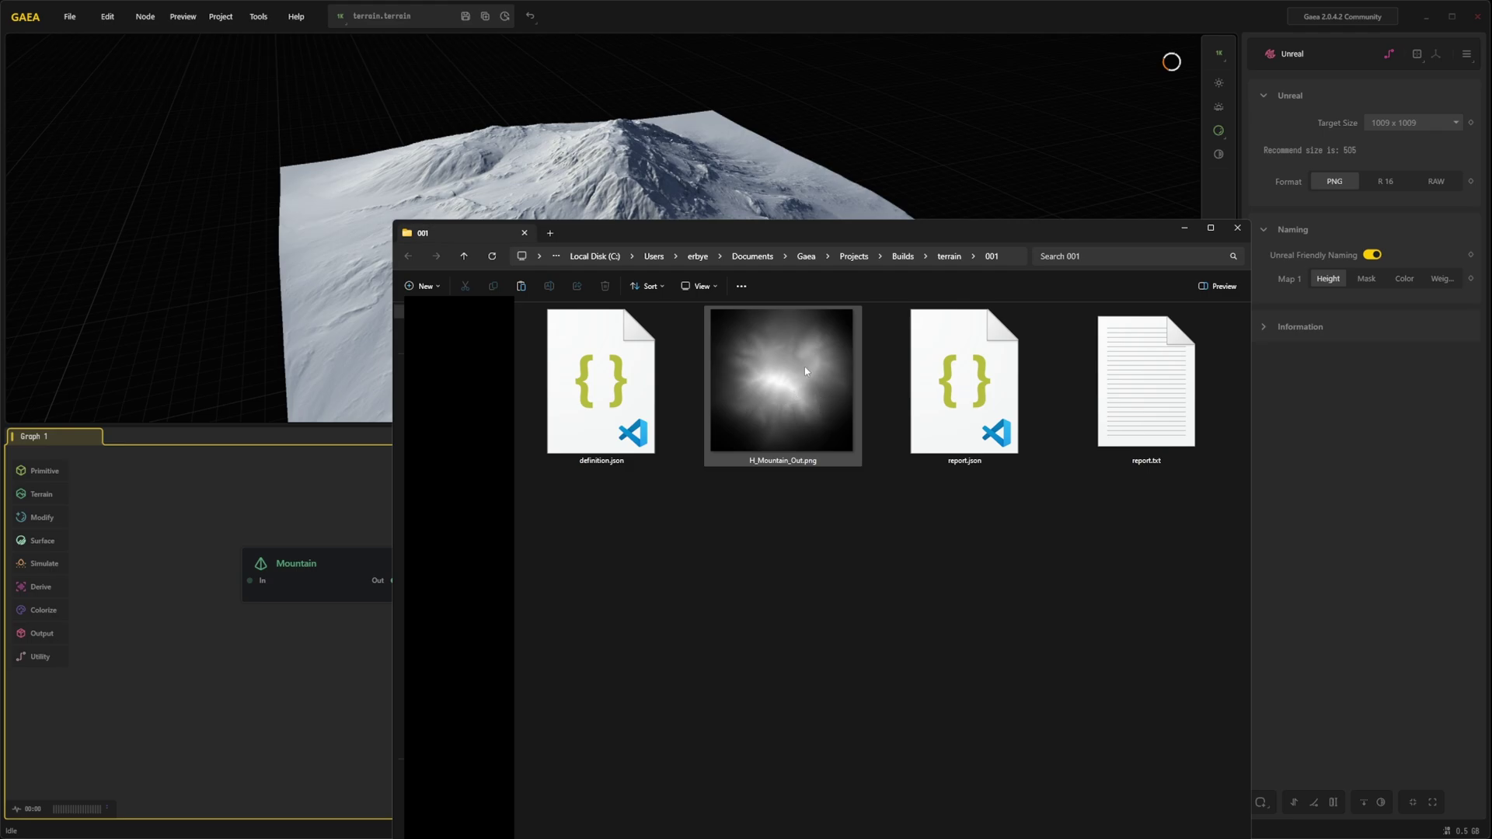
left_click(810, 463)
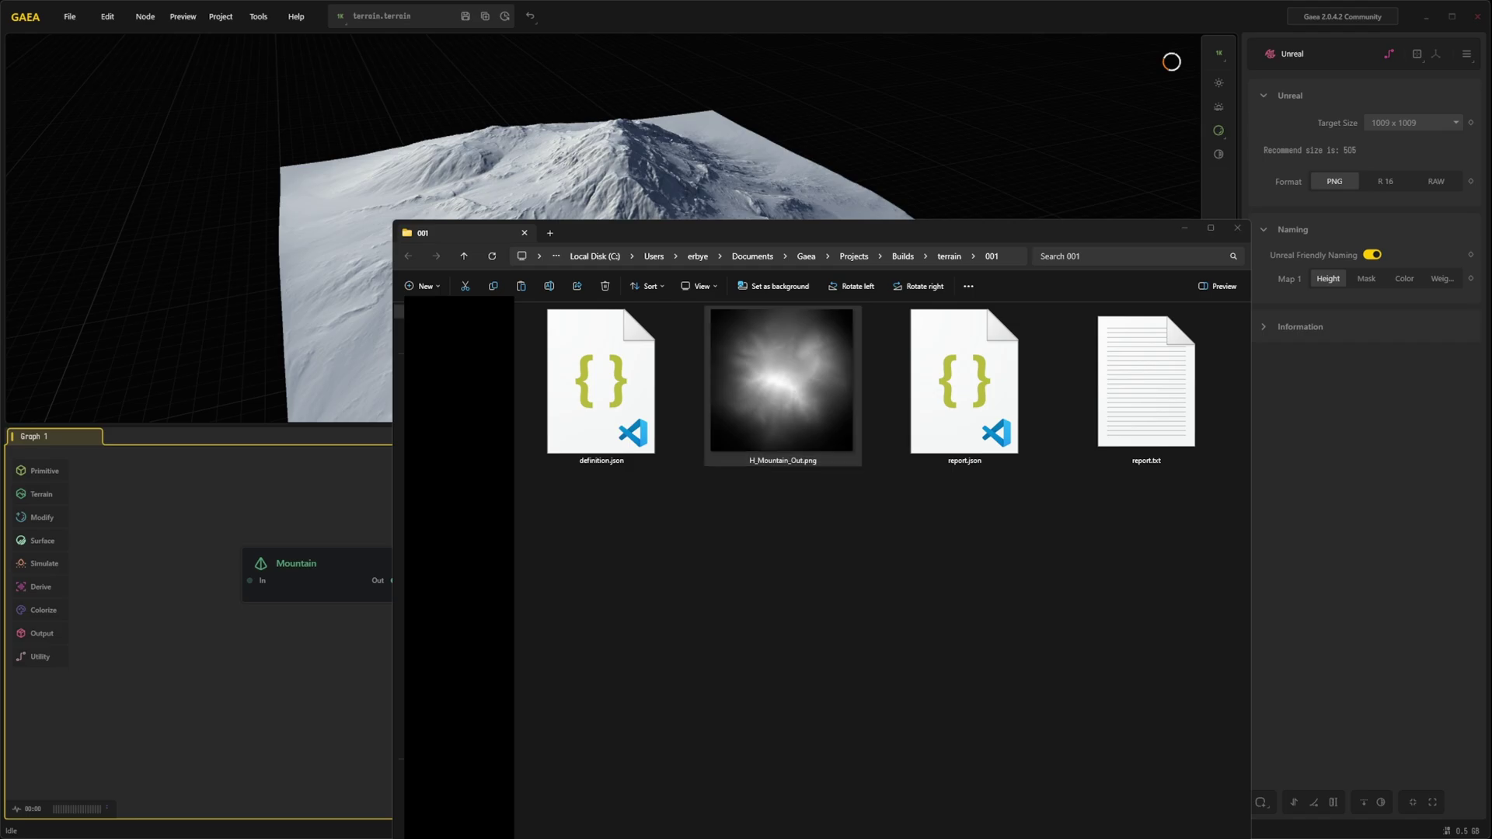
- Close Content Browser 1 and create a Levels folder inside Content
key("alt+Tab")
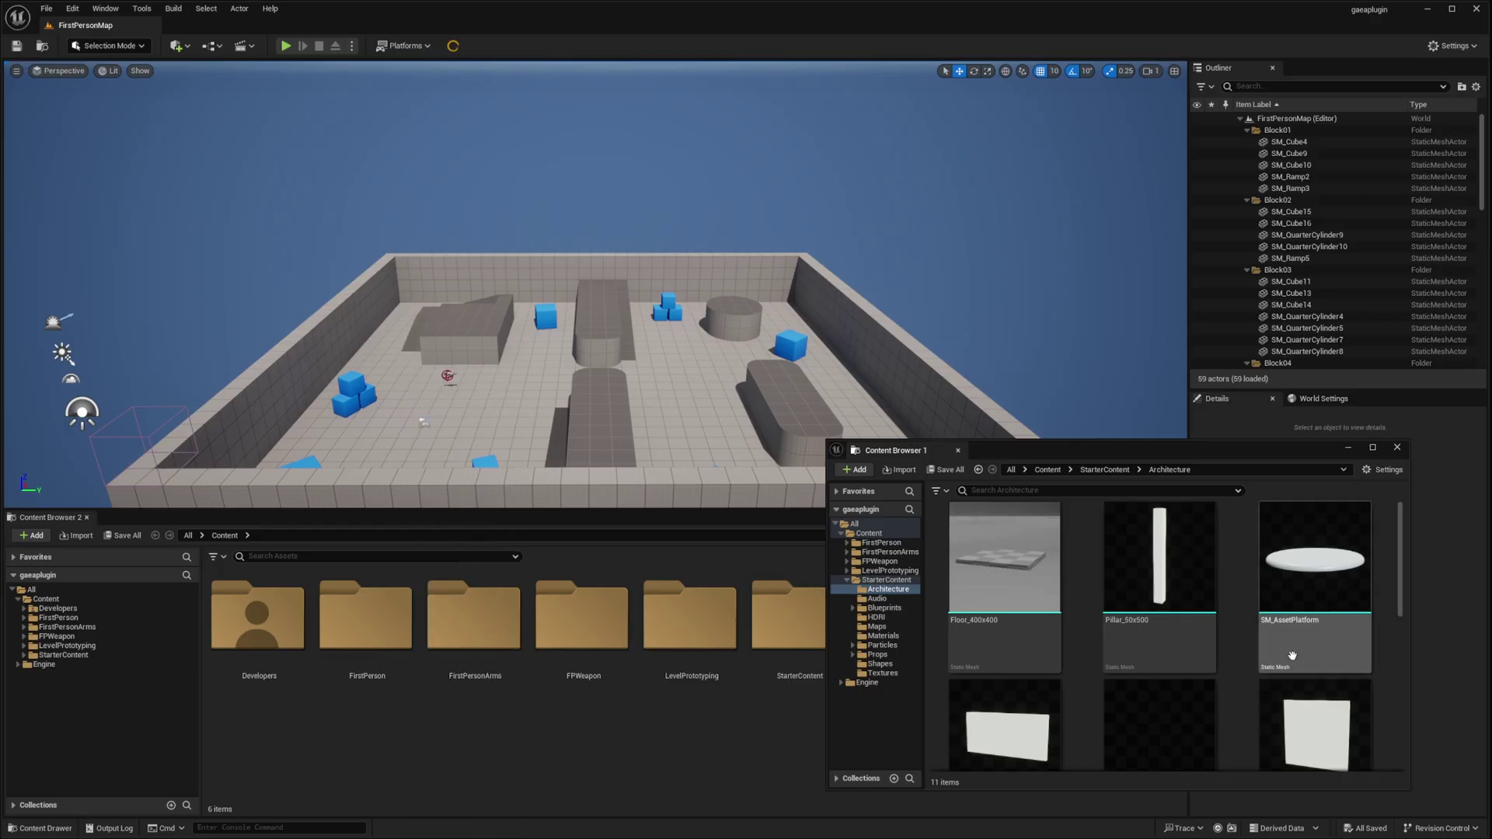
left_click(1397, 447)
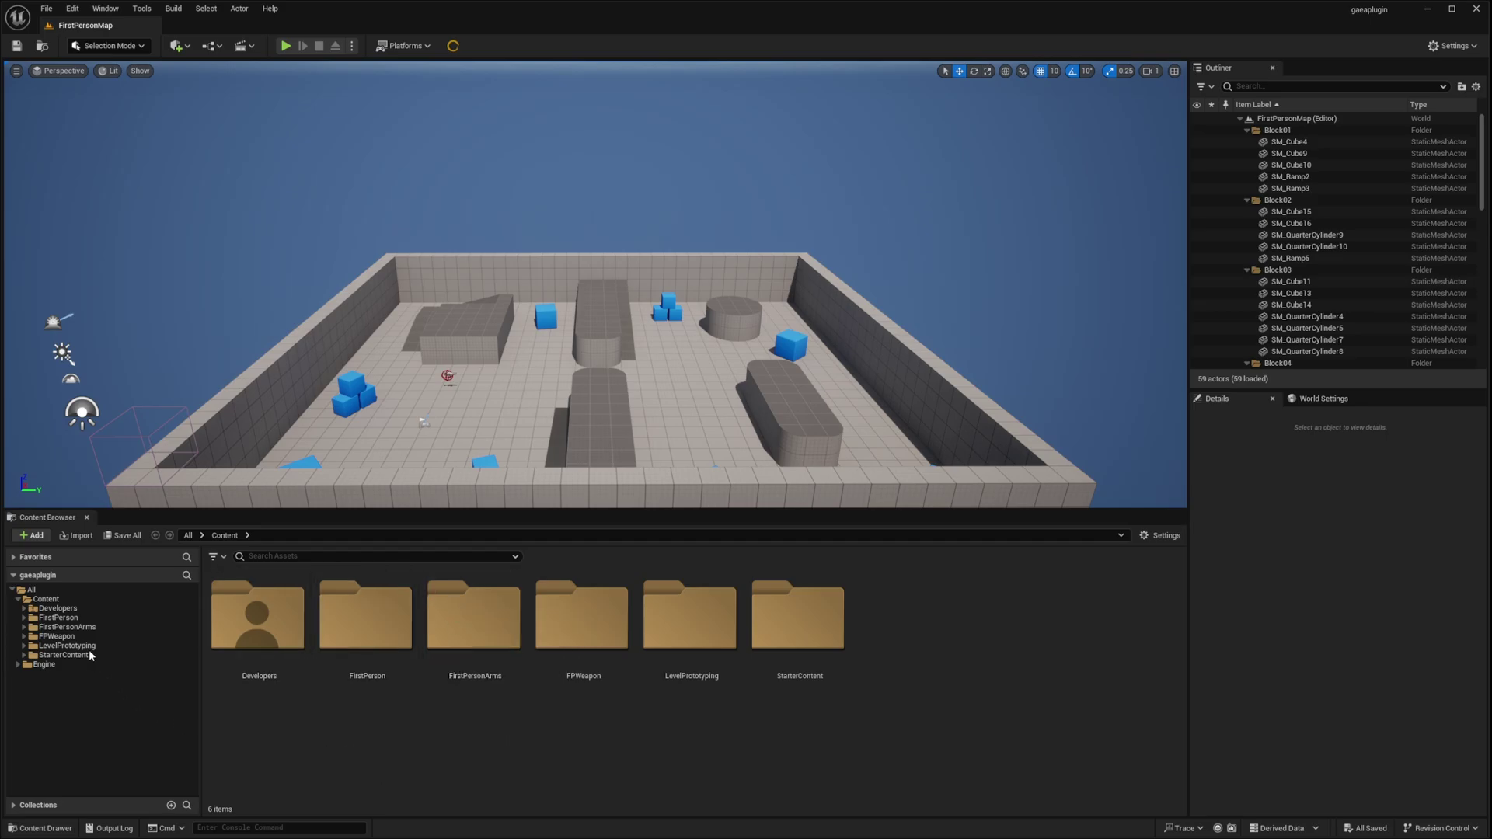
left_click(114, 584)
left_click(85, 599)
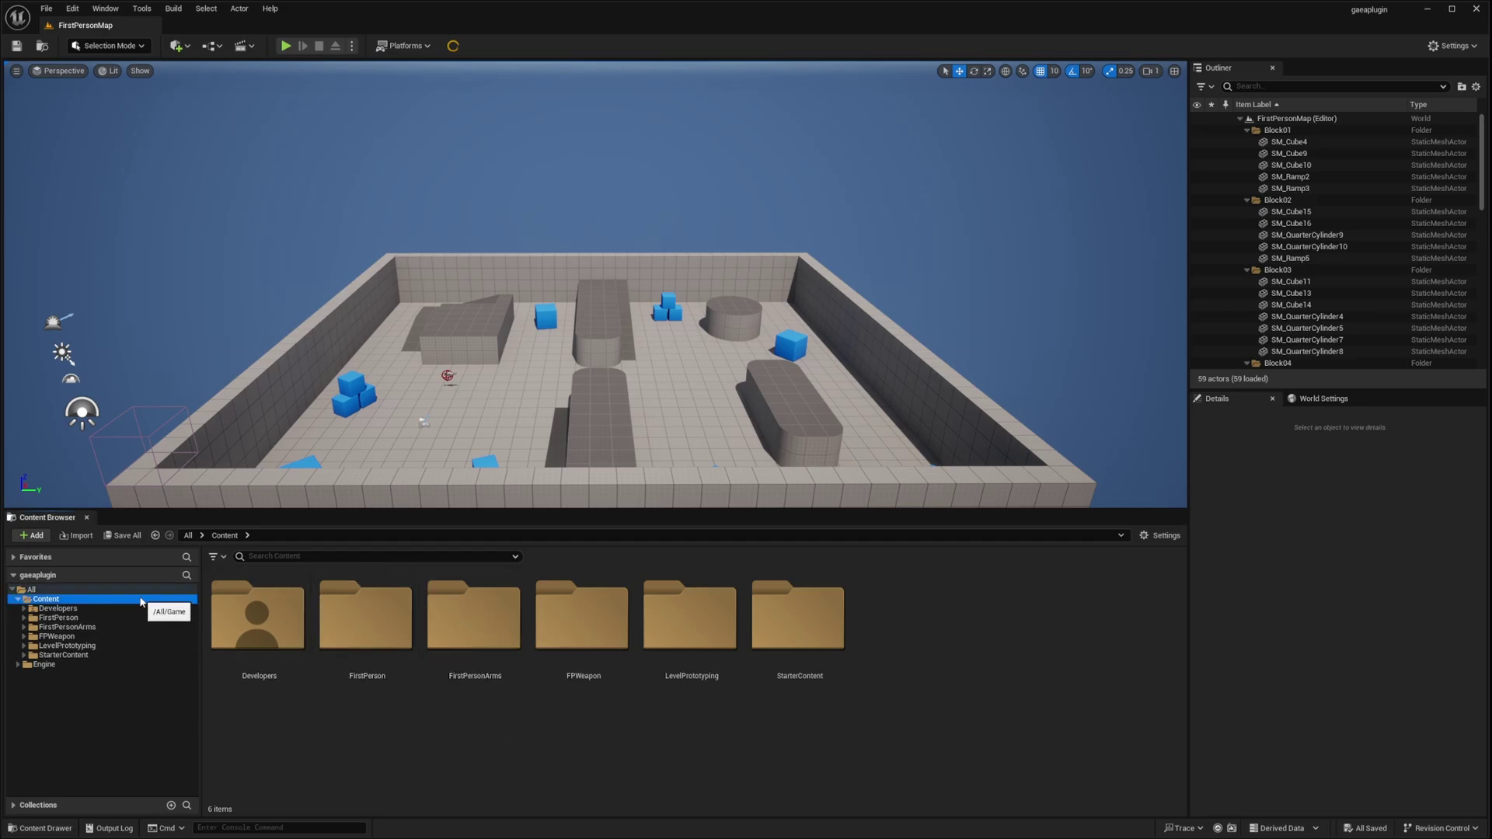
right_click(892, 579)
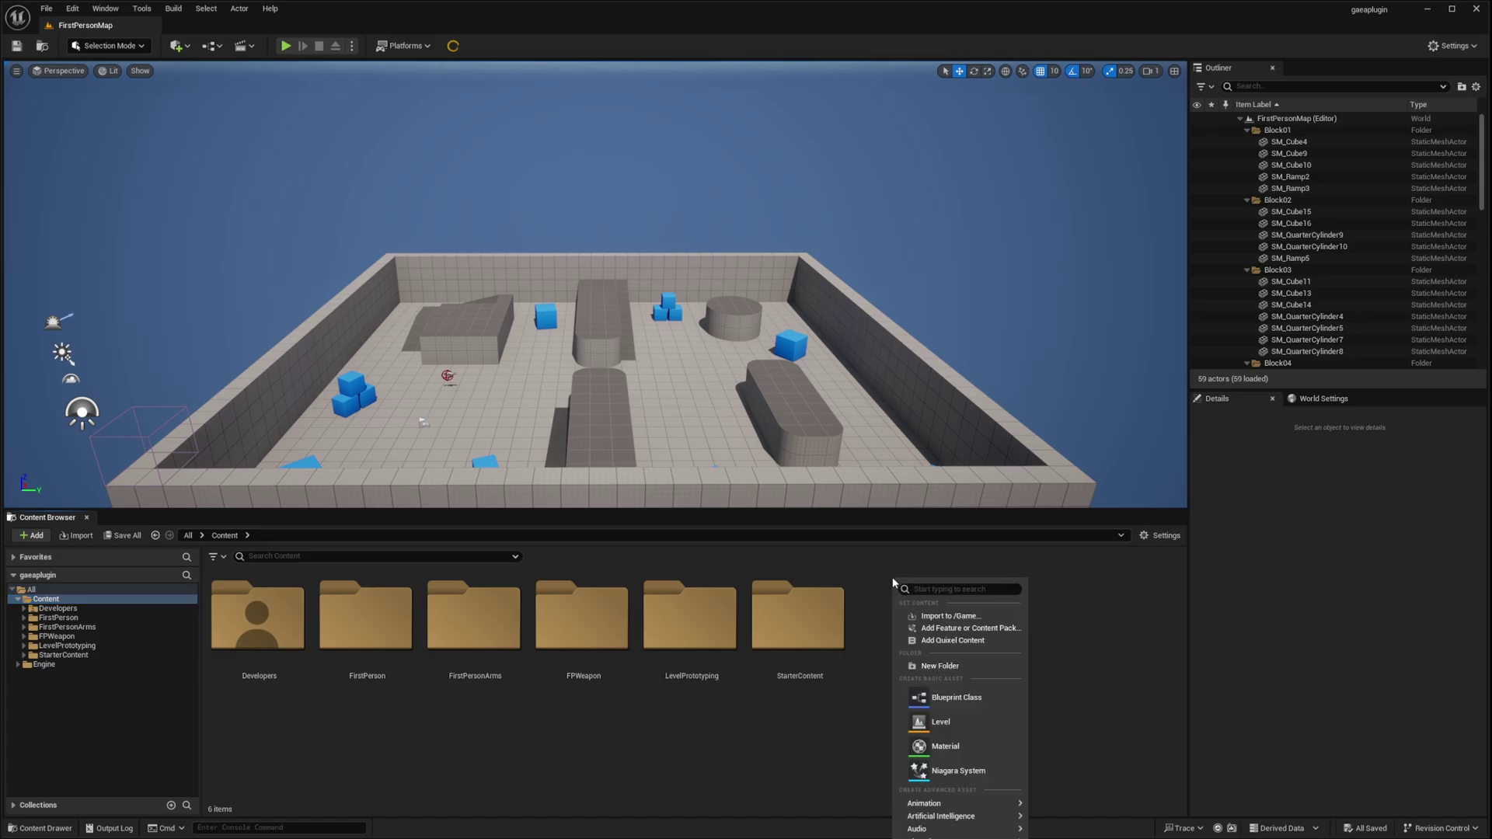
left_click(940, 666)
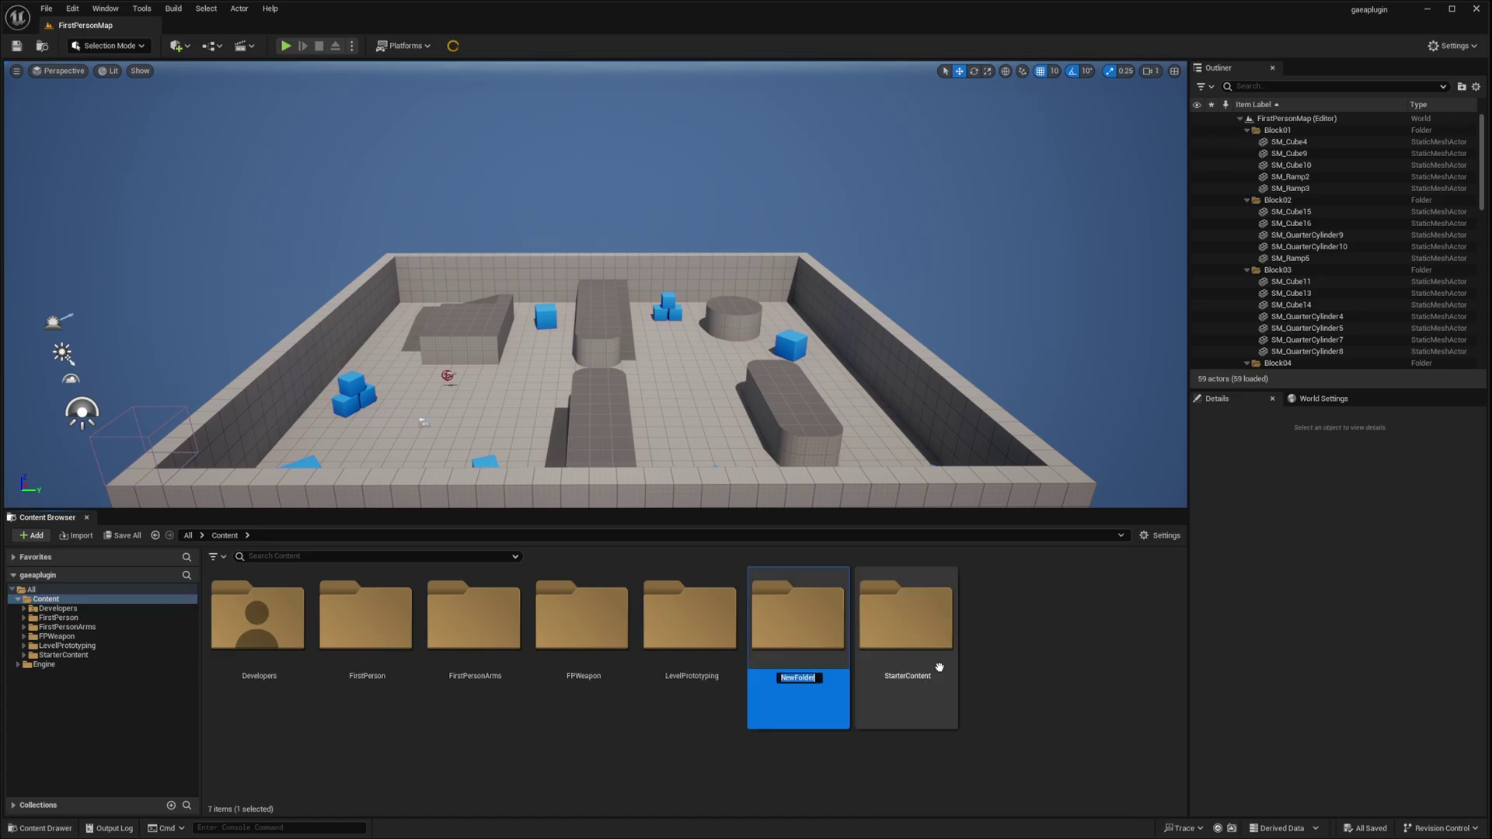
type("Levels")
key("Return")
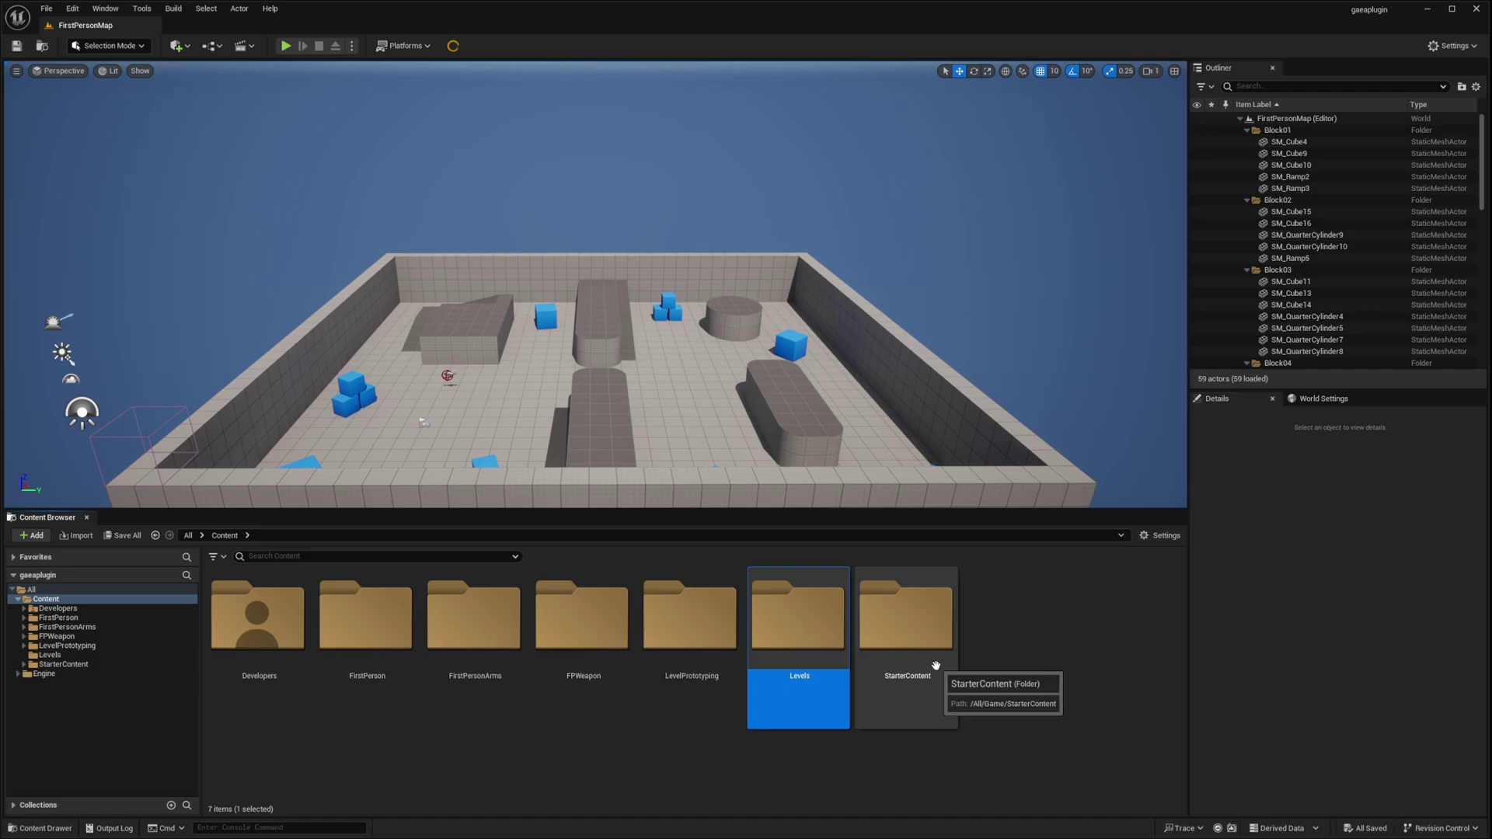
- In the Levels folder, create a new level from the Open World template
double_click(798, 645)
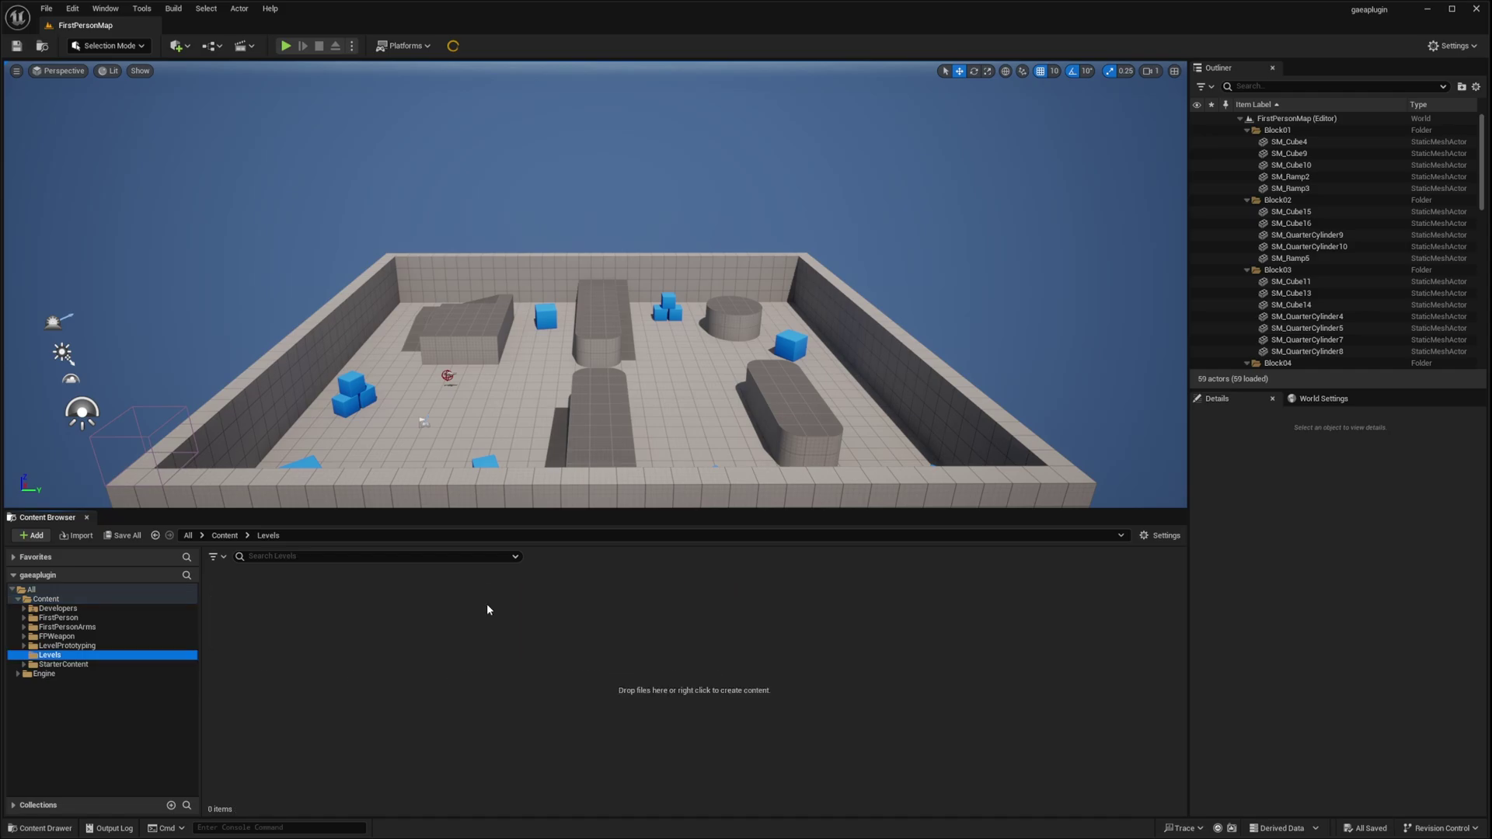
left_click(54, 13)
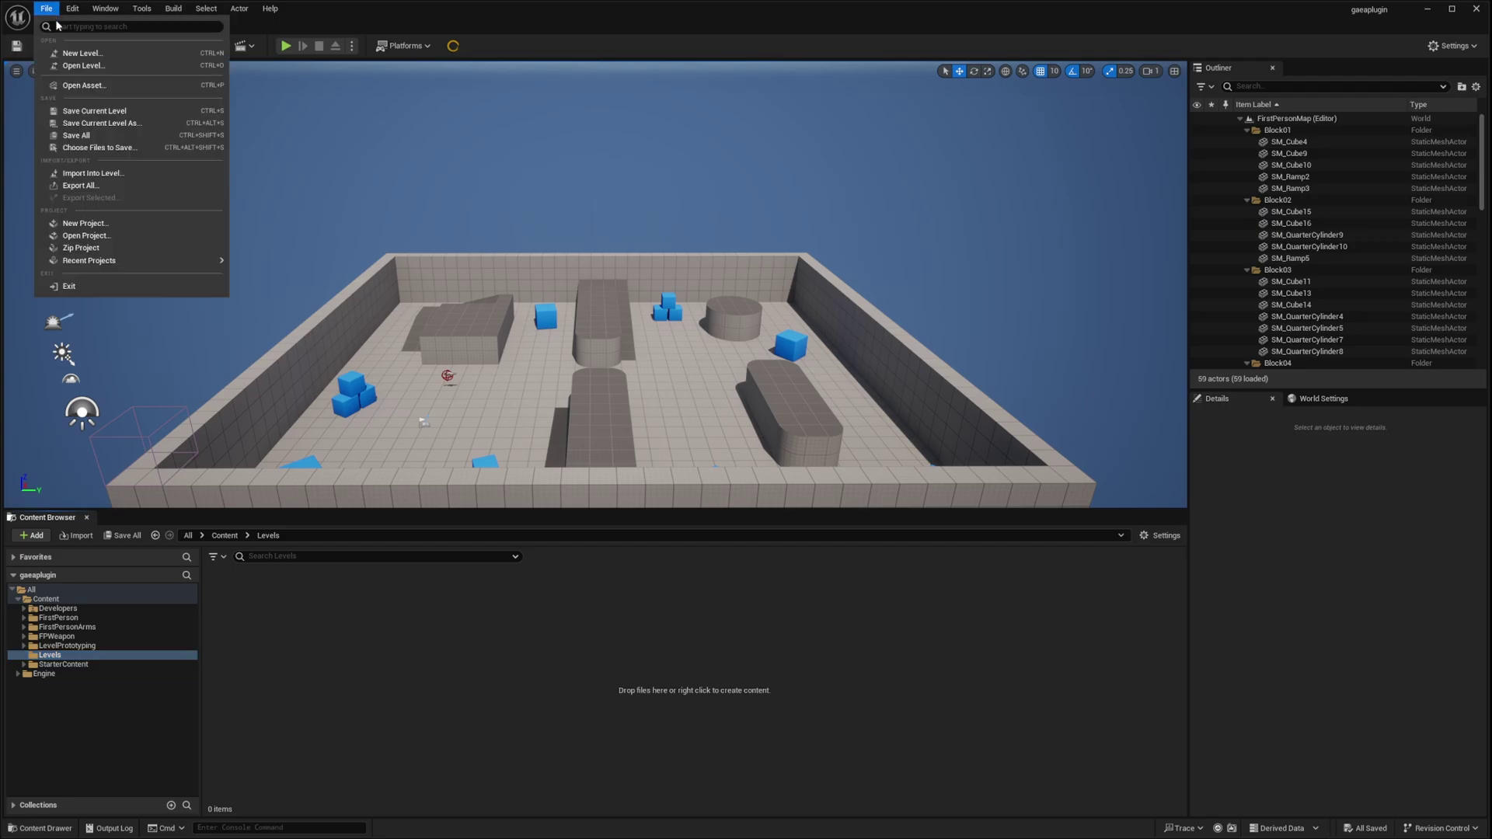
left_click(100, 56)
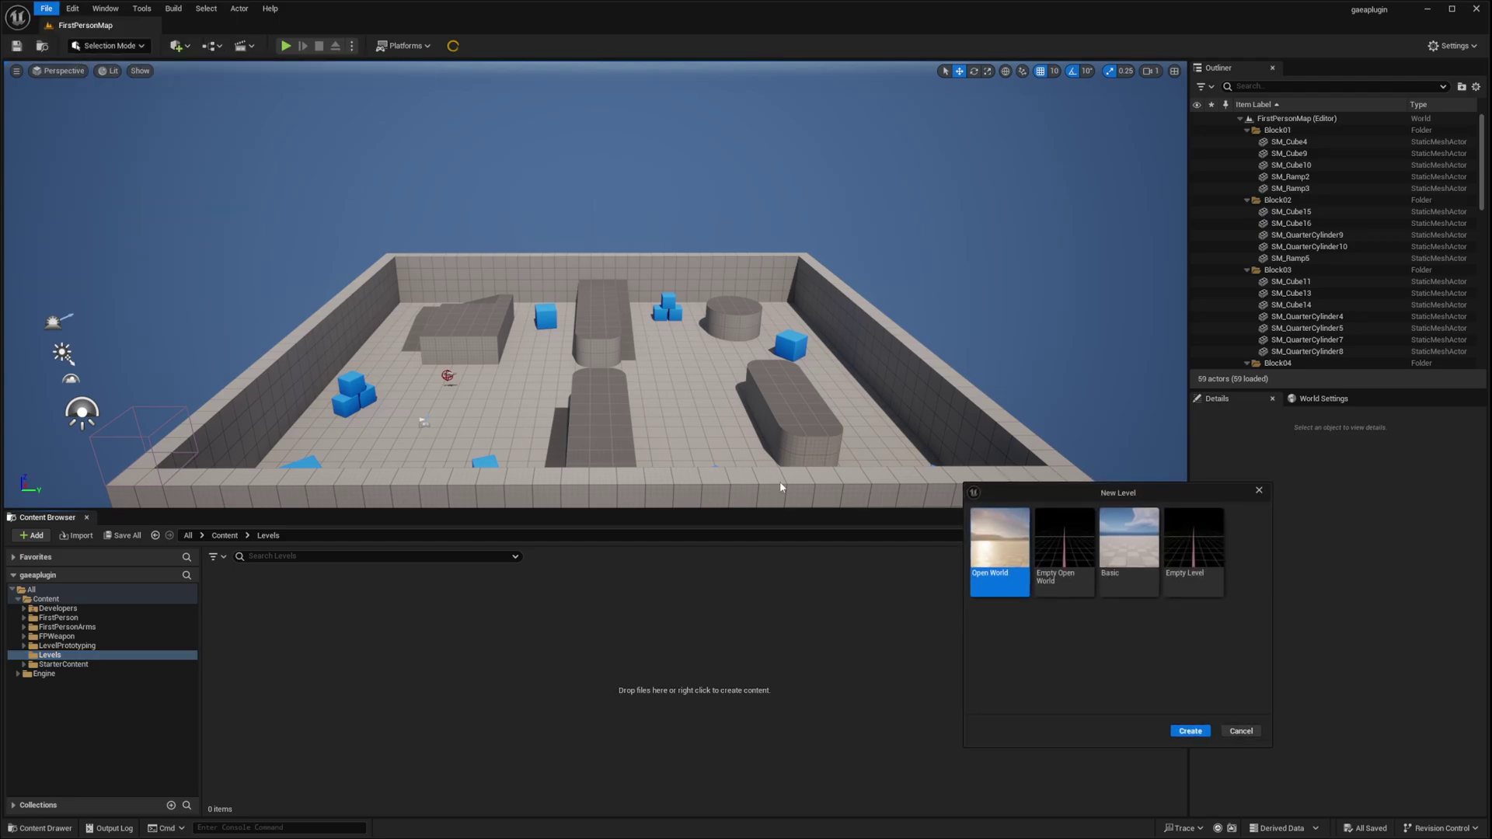
double_click(1000, 555)
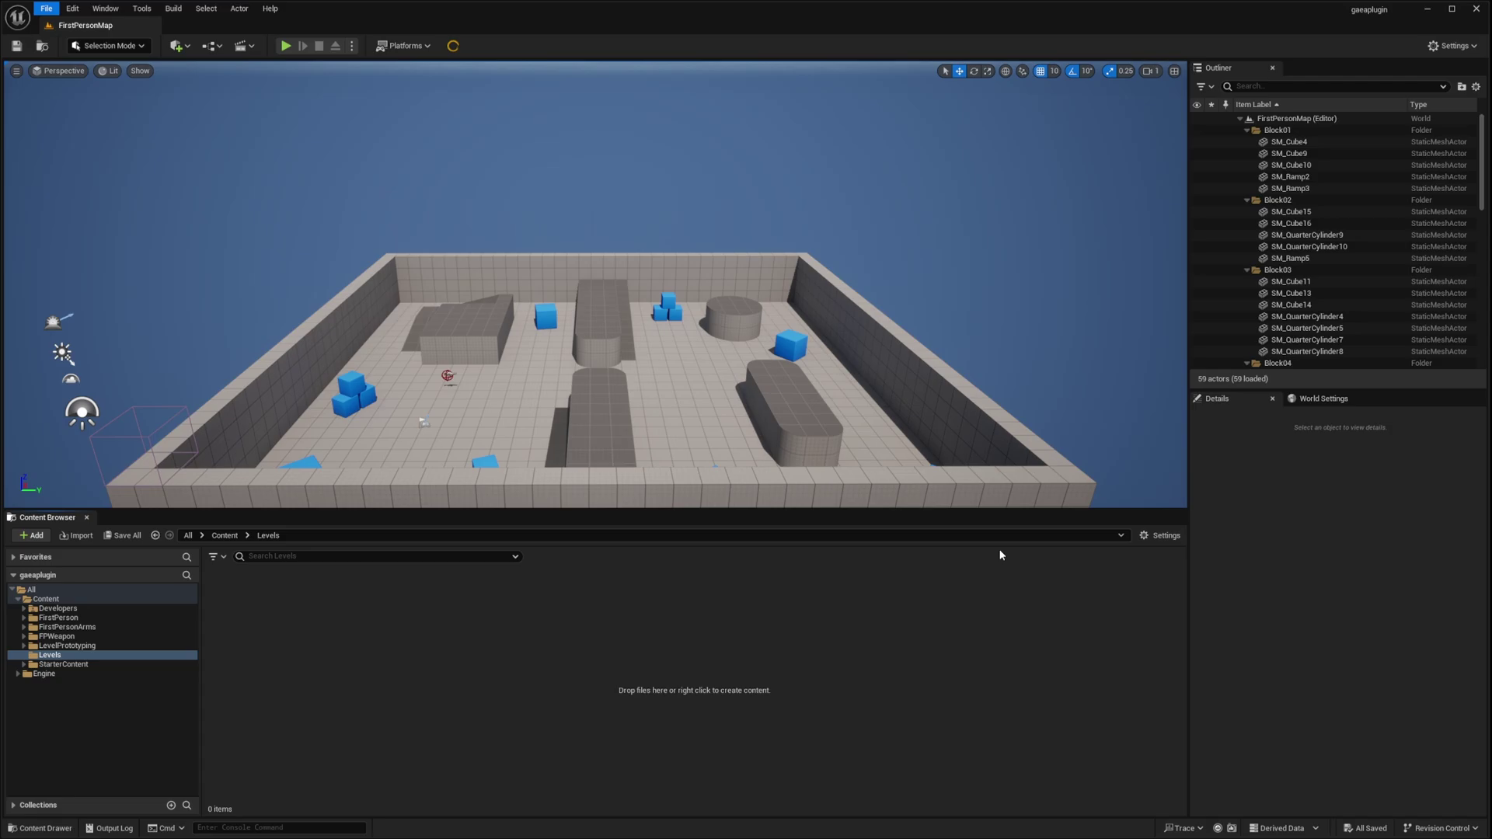
left_click(802, 233)
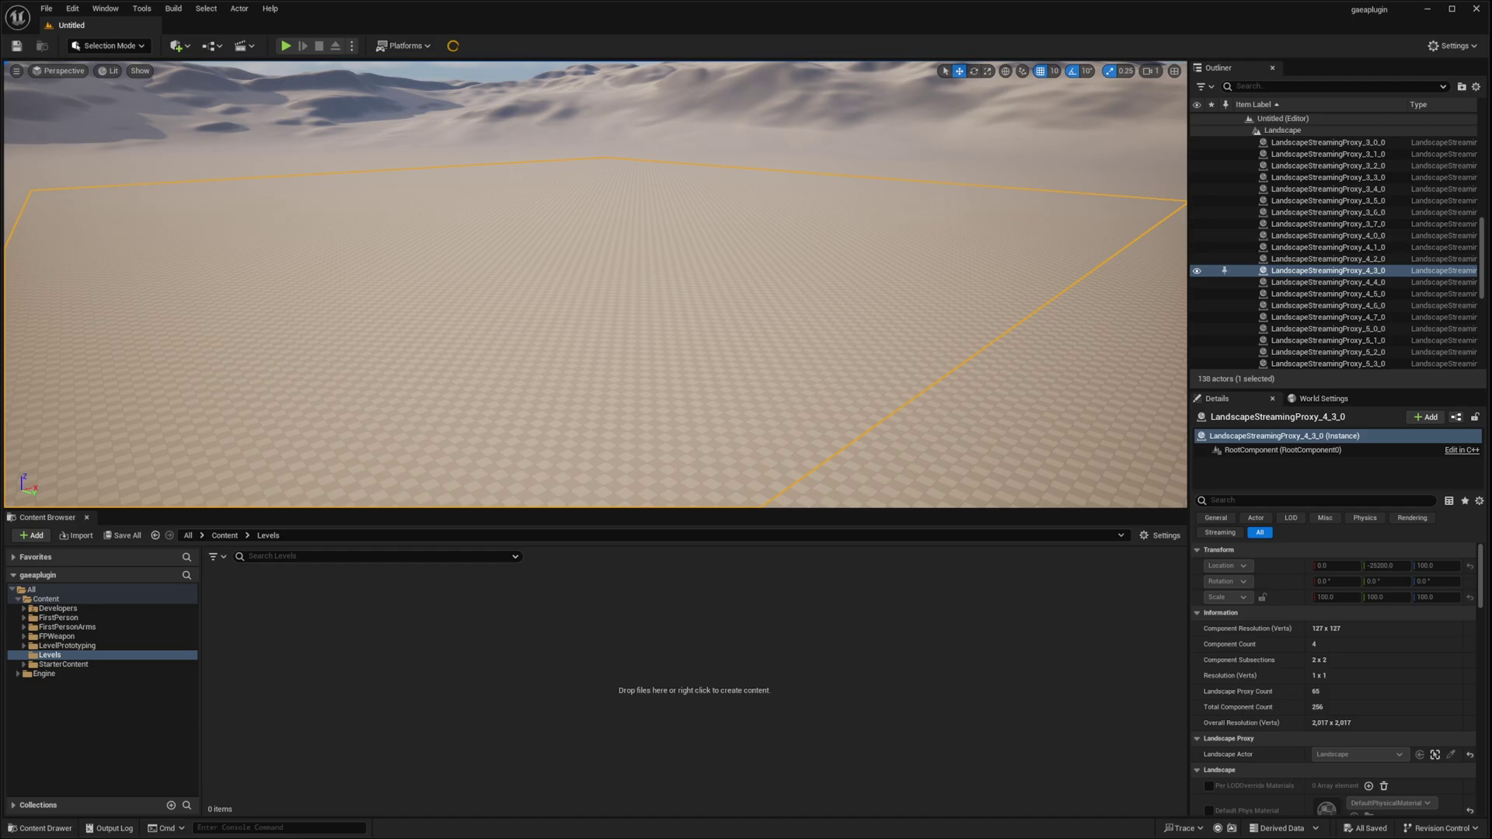
- Select LandscapeStreamingProxy_0_0_0 through 7_7_0 in the Outliner and delete all 64 proxies
scroll(1484, 250, "up", 10)
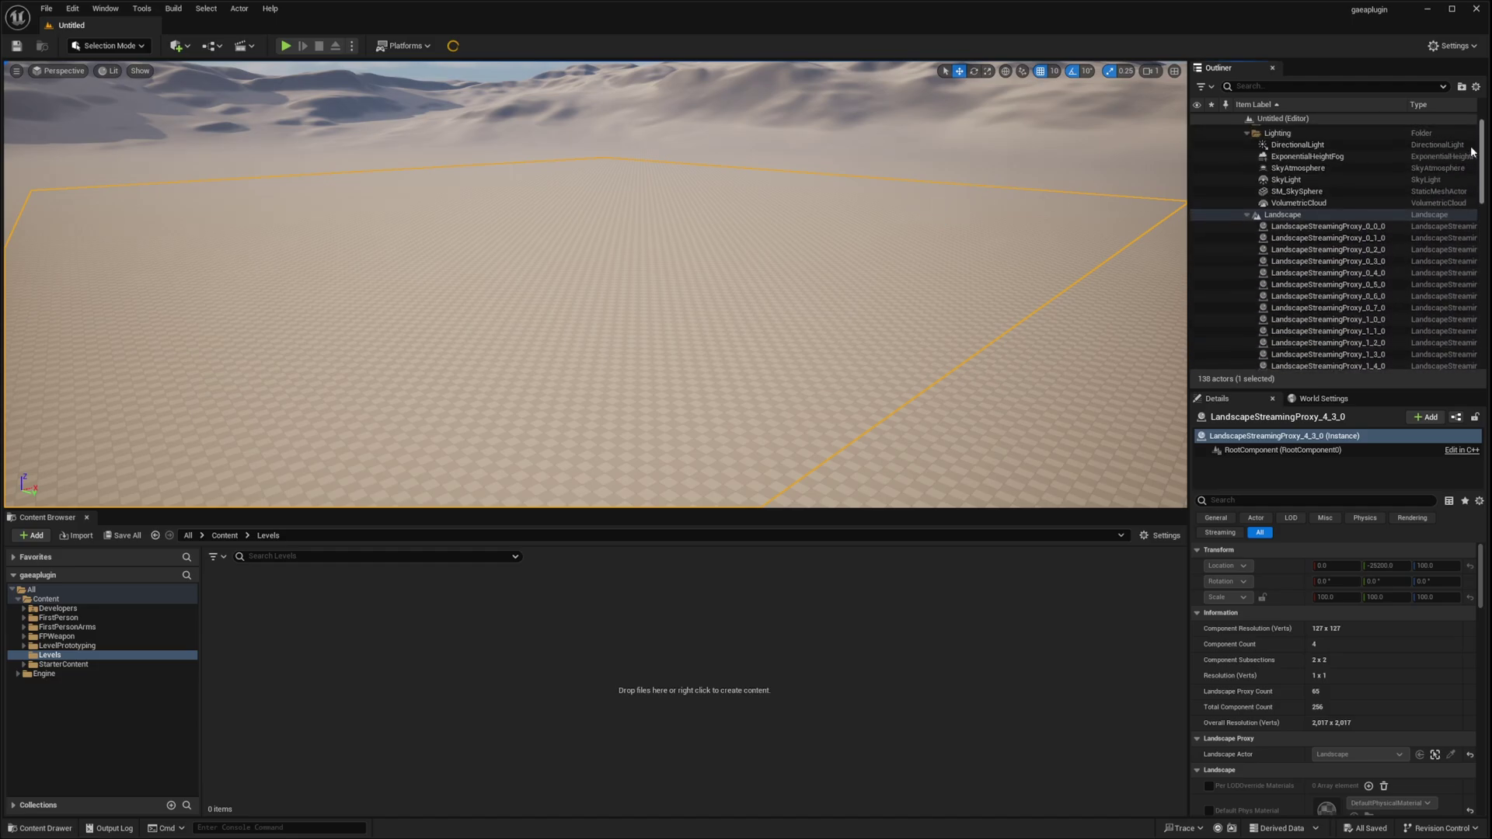
right_click_drag(862, 223, 832, 159)
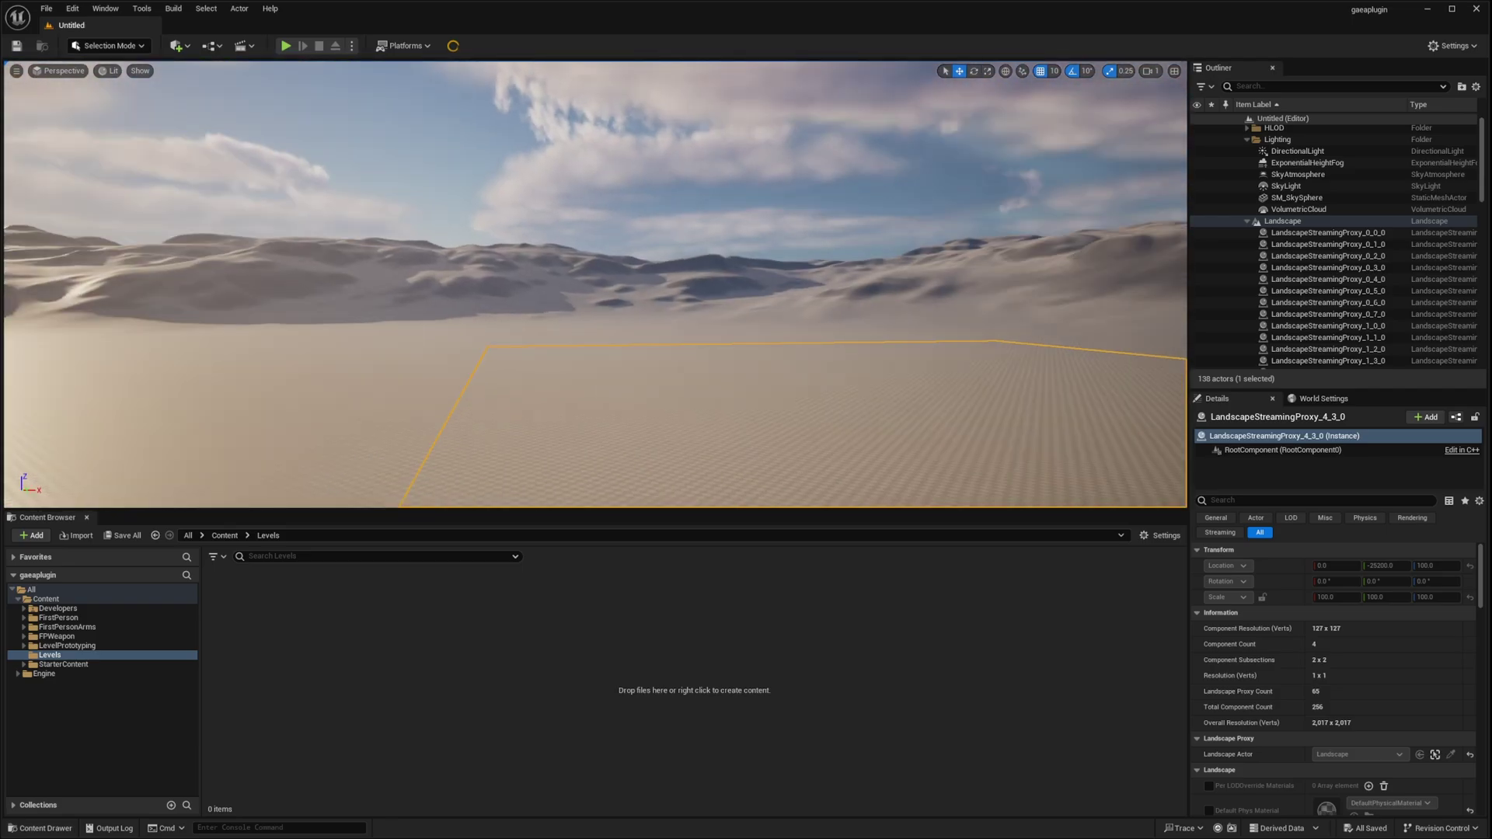
left_click(1262, 222)
left_click(1246, 222)
left_click(1246, 224)
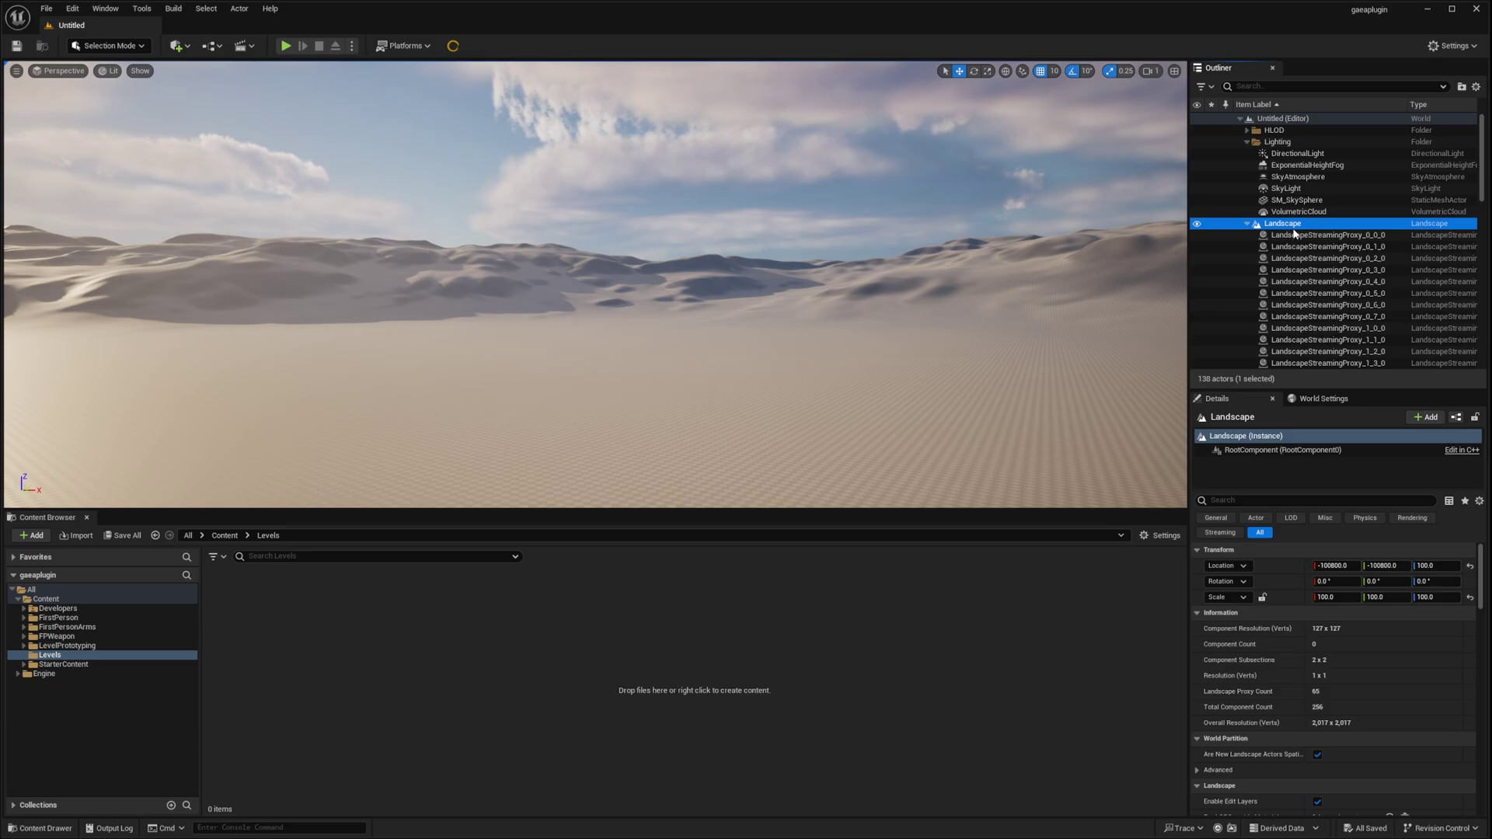
left_click(1337, 235)
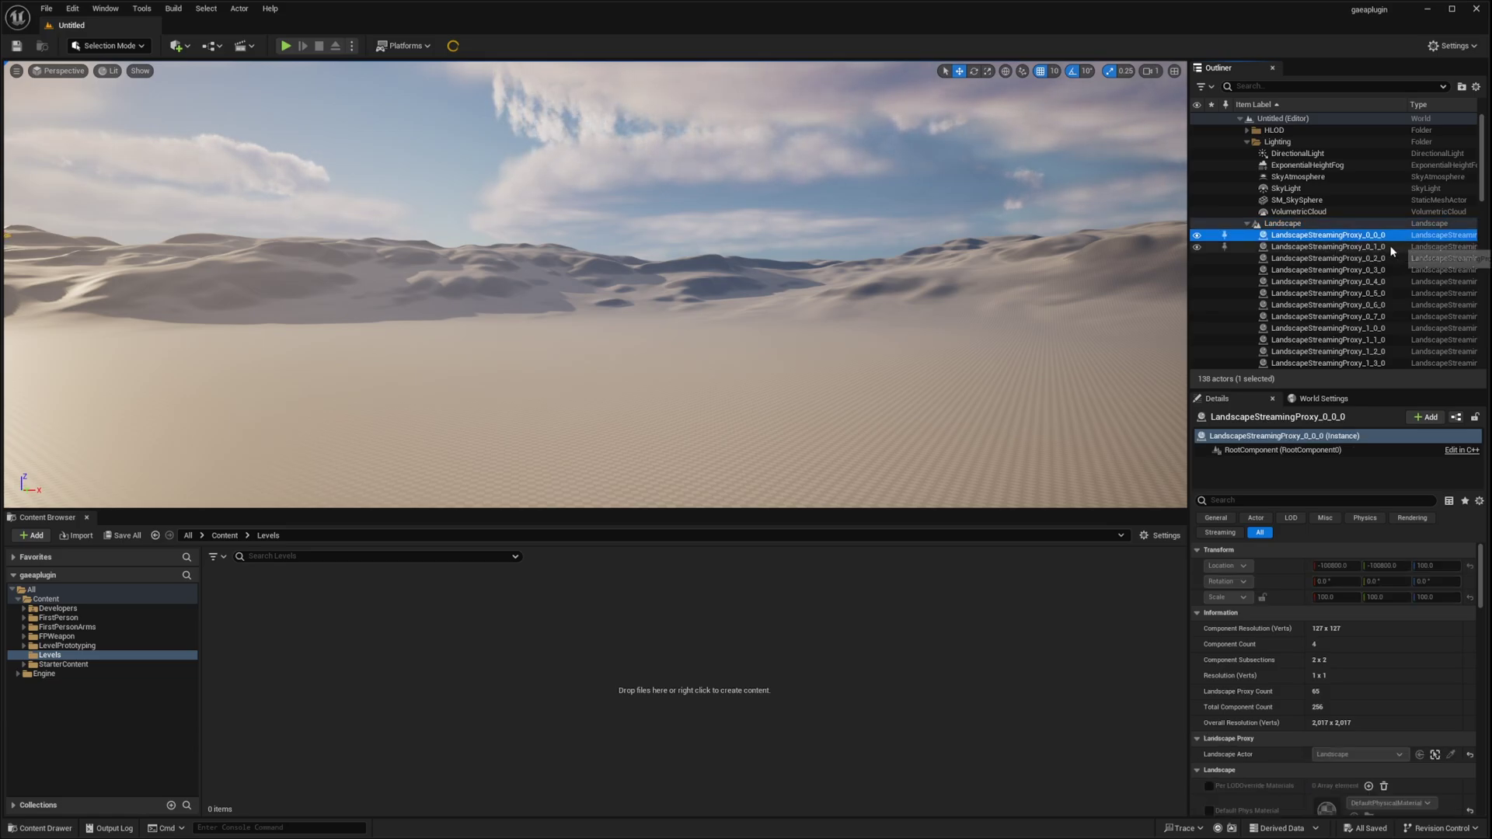
scroll(1367, 287, "down", 5)
scroll(1382, 300, "down", 12)
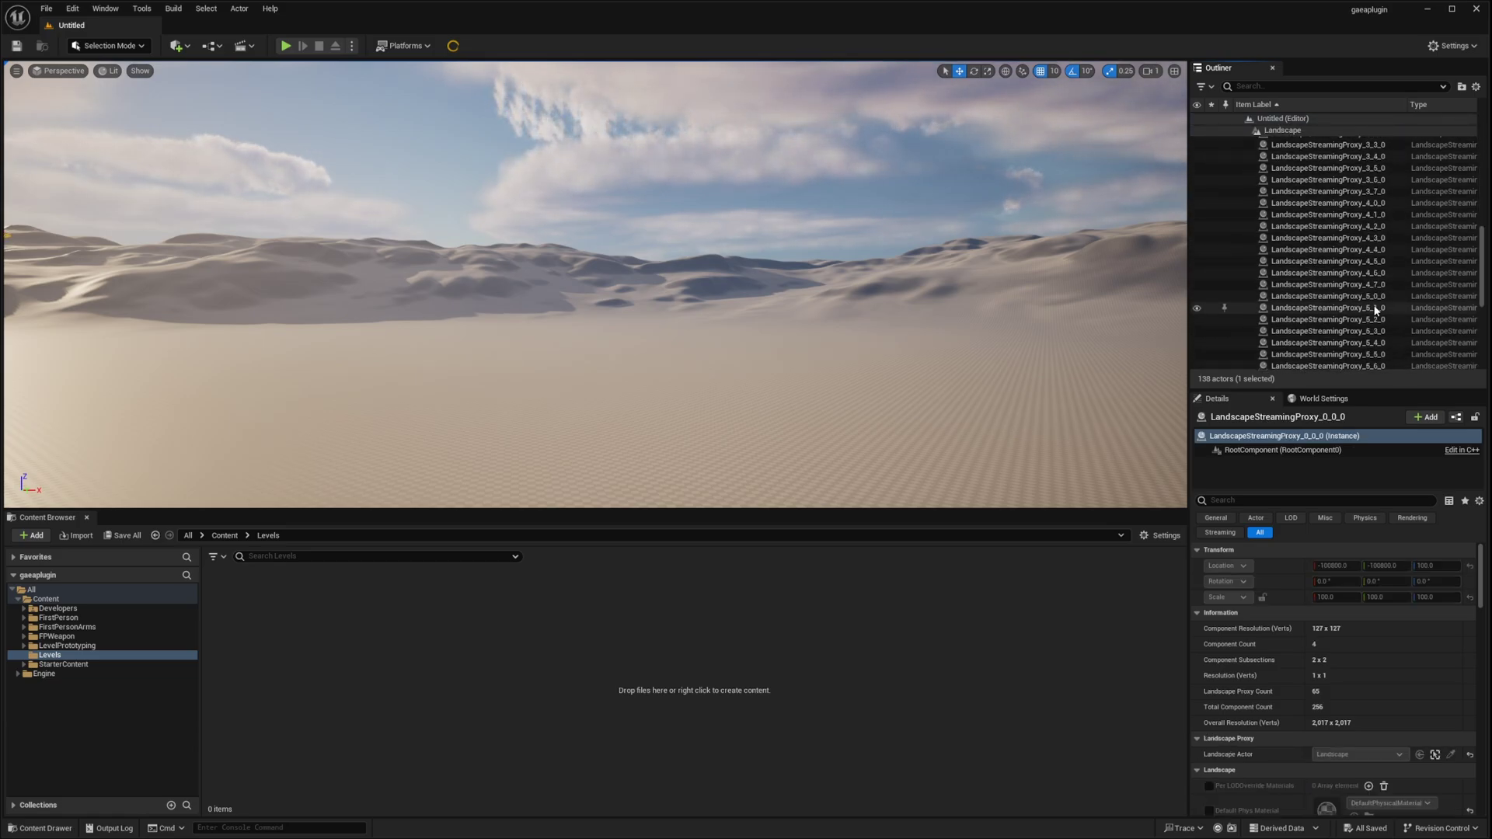
scroll(1313, 299, "down", 2)
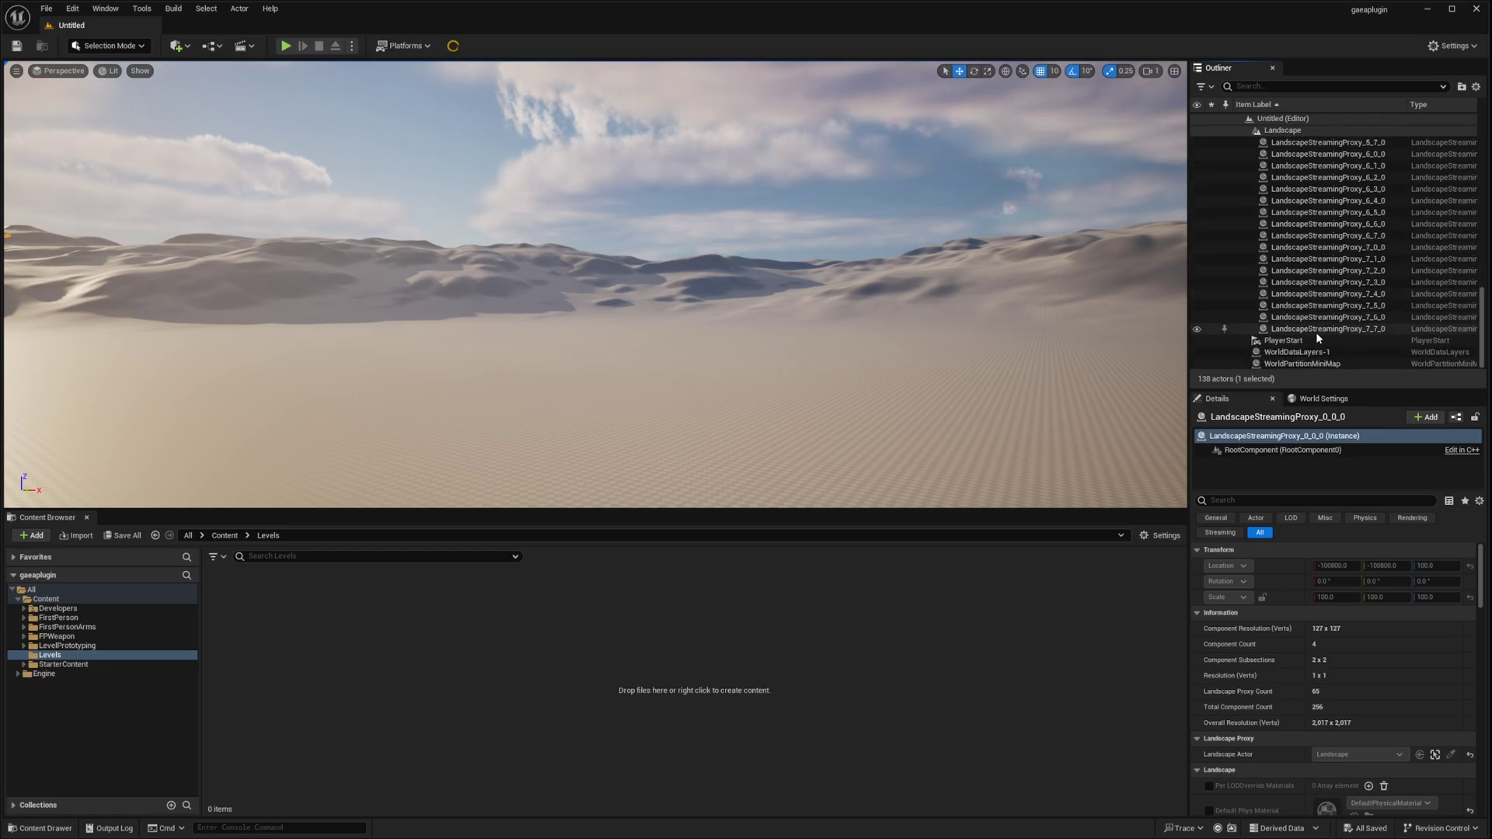
left_click(1316, 329, "shift")
key("Delete")
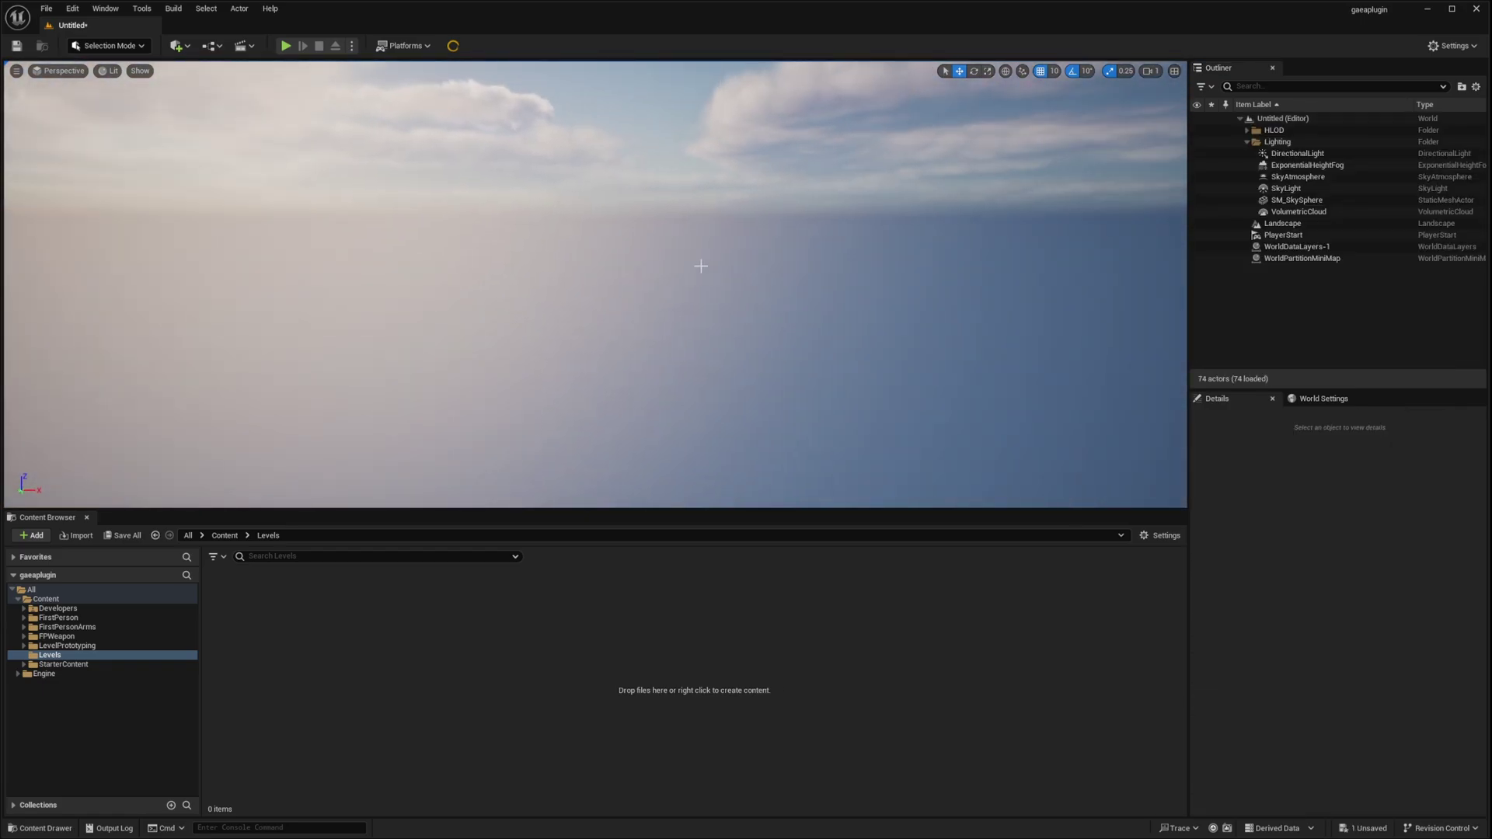
- Open the Gaea Landscape Importer and pick H_Mountain_Out.png as the heightmap
left_click(452, 48)
left_click_drag(1051, 501, 679, 225)
scroll(836, 376, "down", 1)
scroll(823, 370, "up", 2)
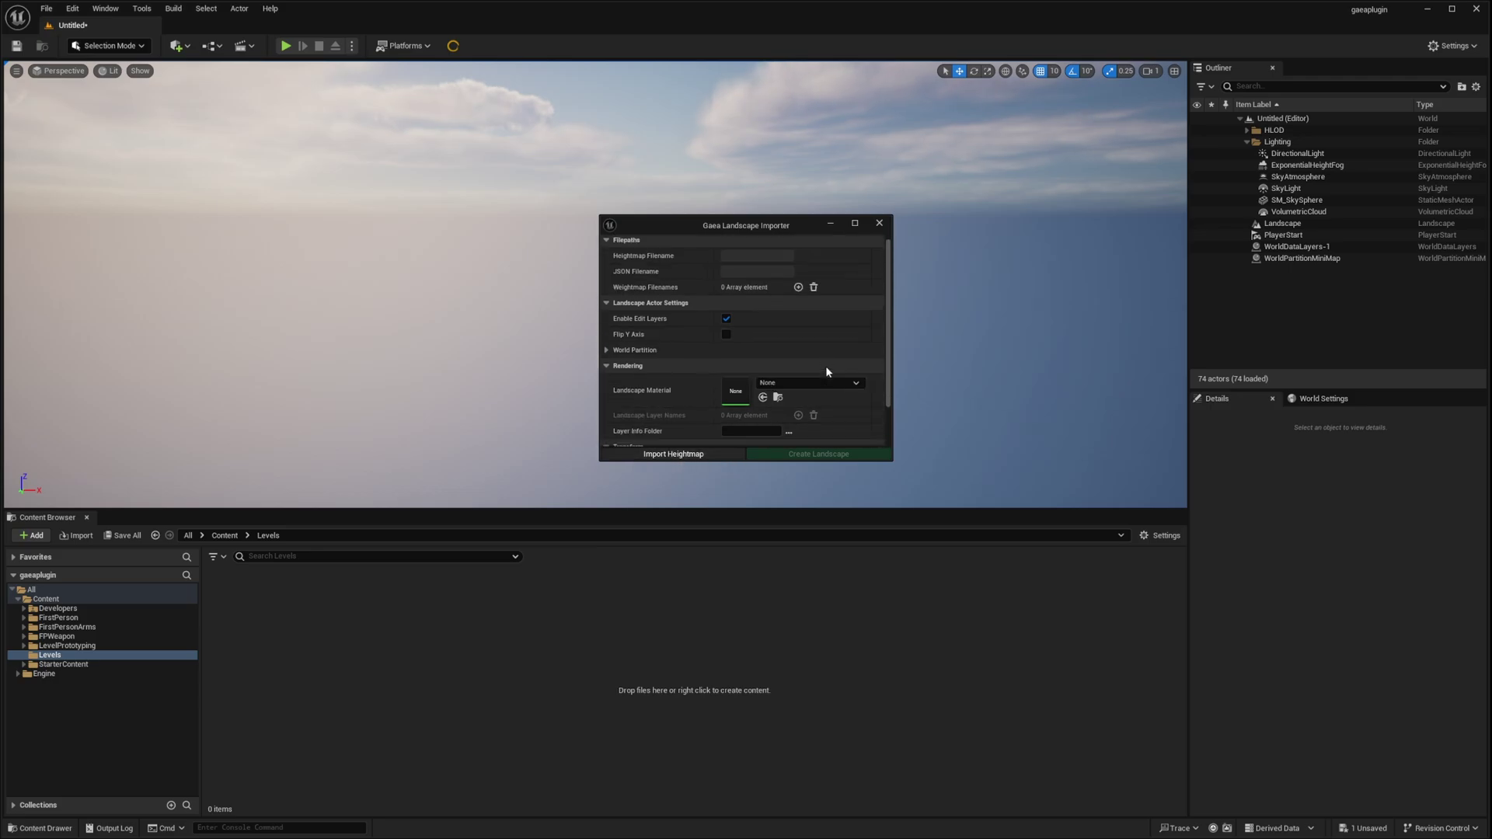
scroll(730, 377, "down", 1)
scroll(730, 377, "up", 1)
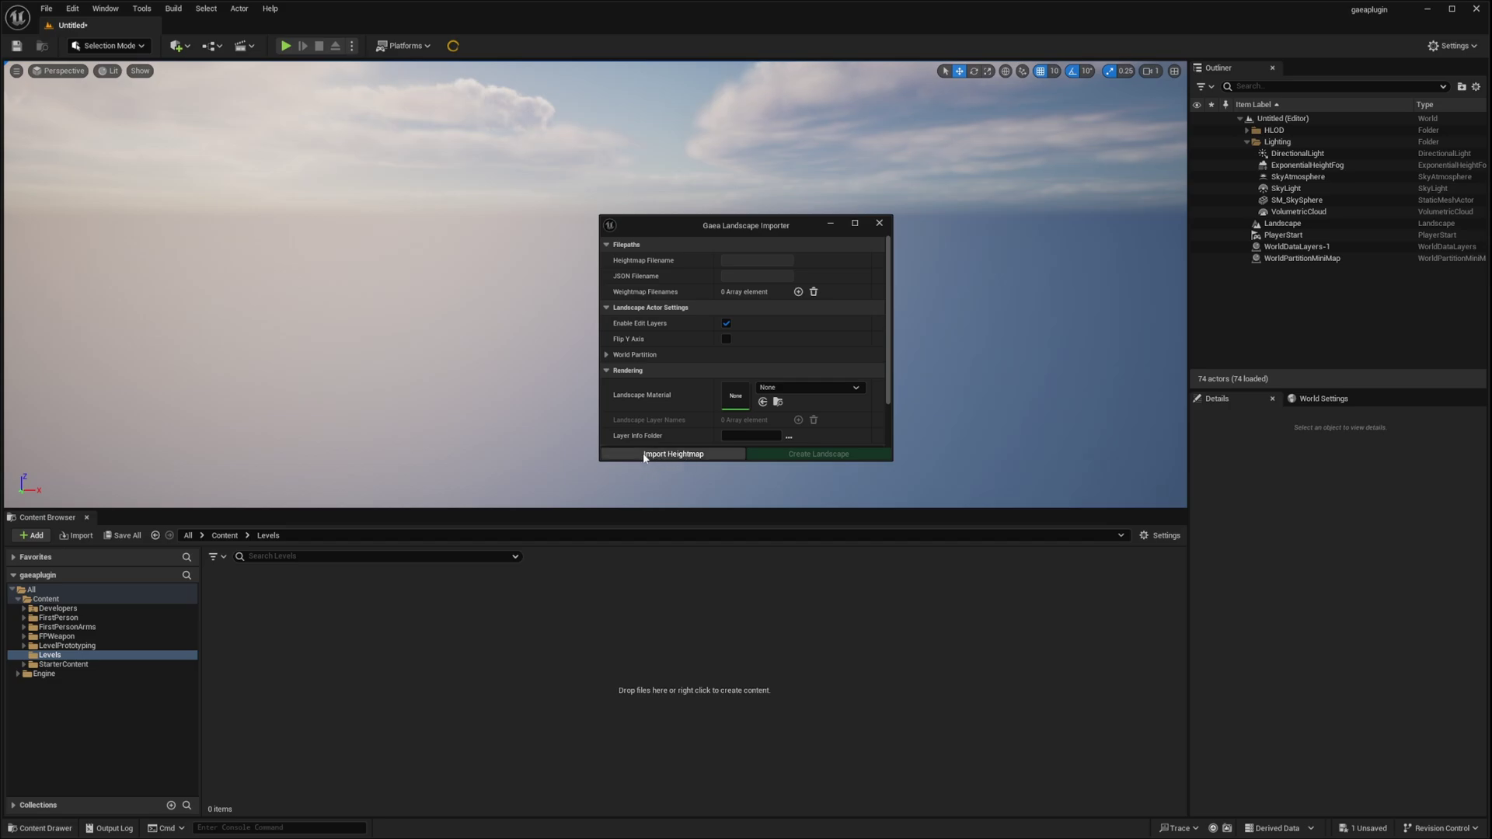
left_click(691, 455)
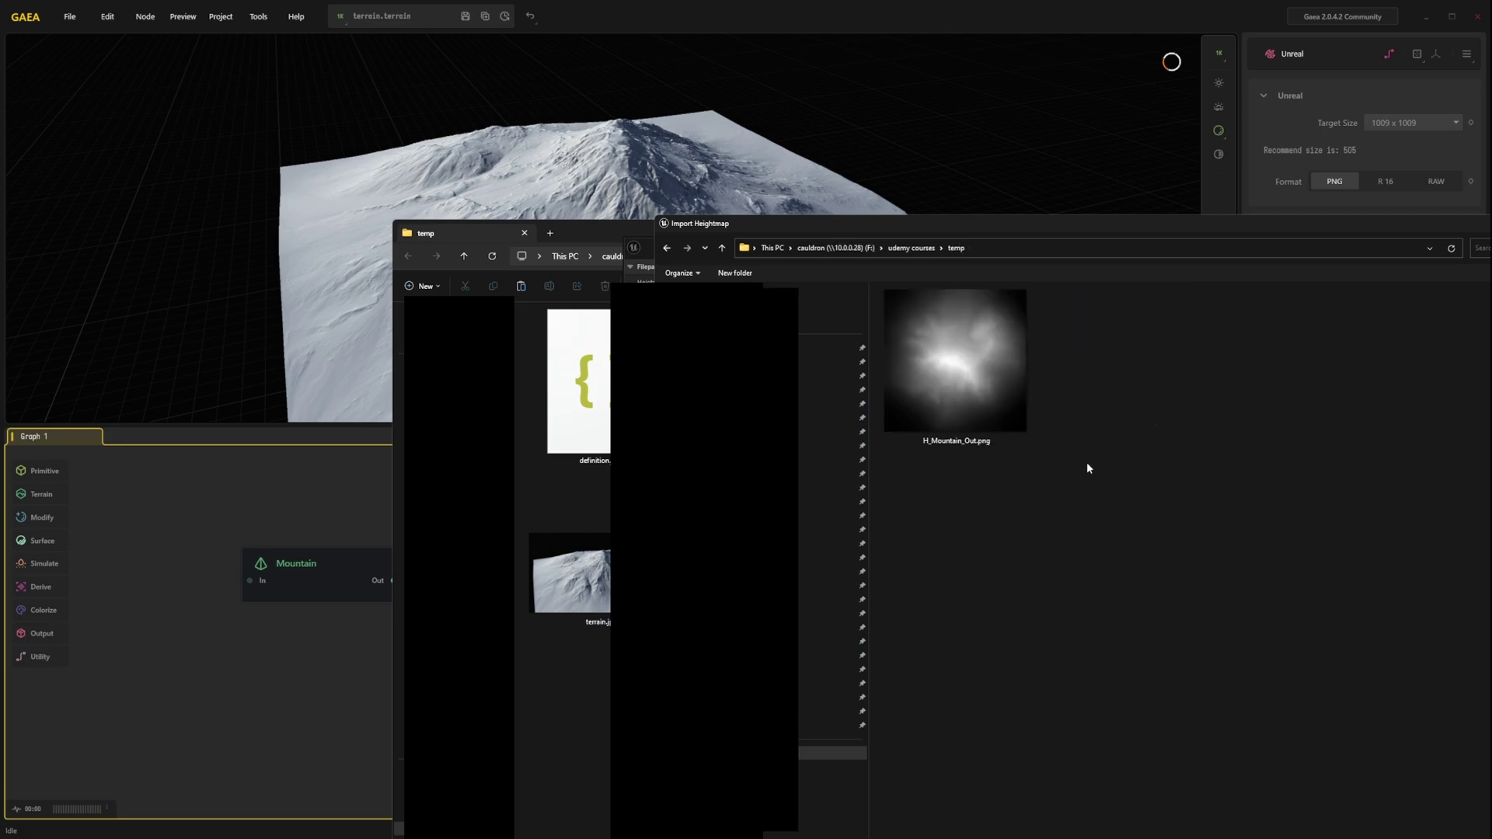
left_click(968, 377)
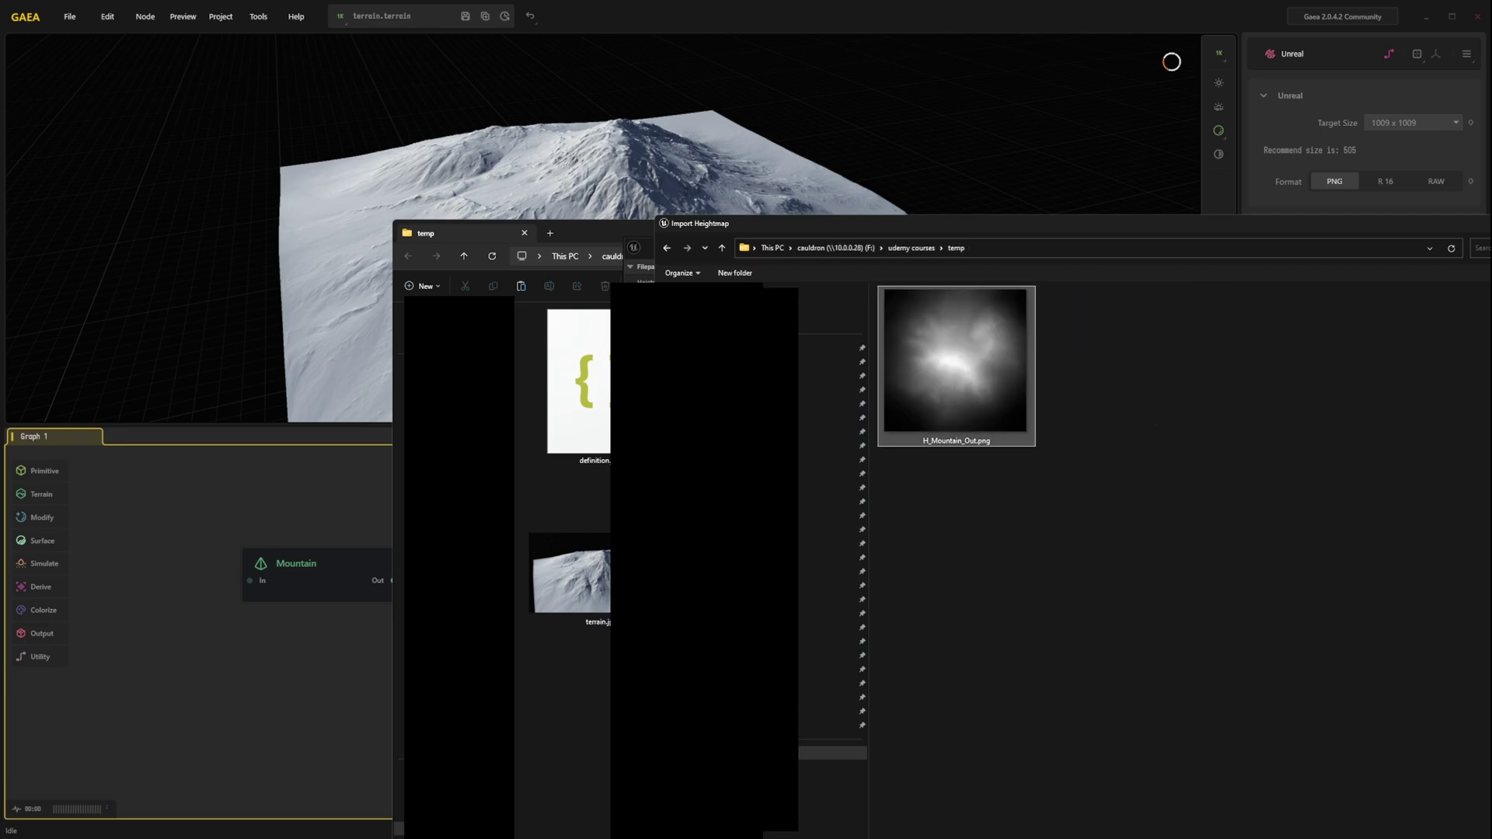
- Confirm H_Mountain_Out.png and expand the importer's World Partition settings (enabled, grid size 2)
key("Return")
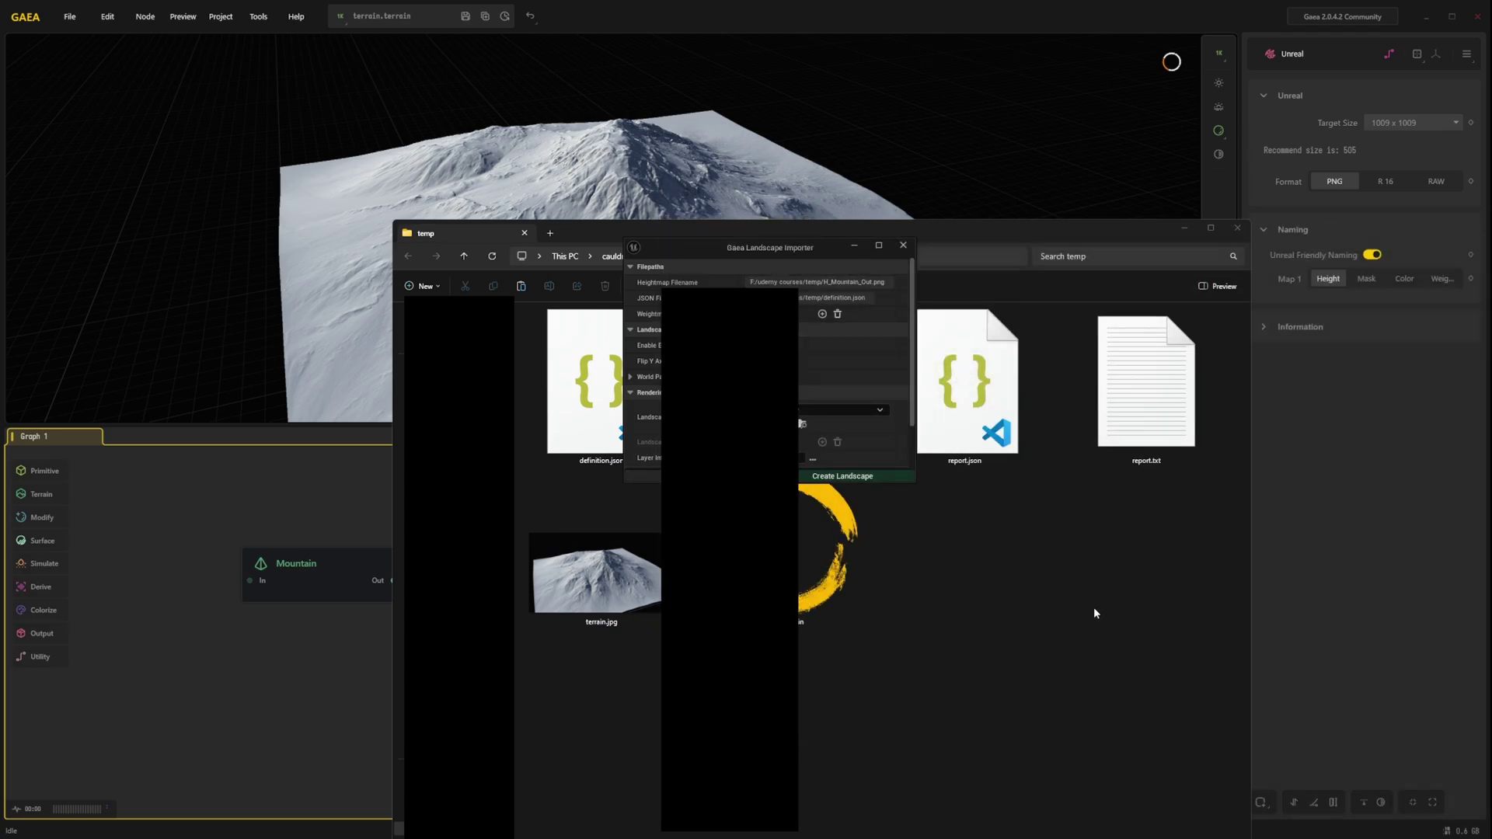
scroll(722, 343, "down", 2)
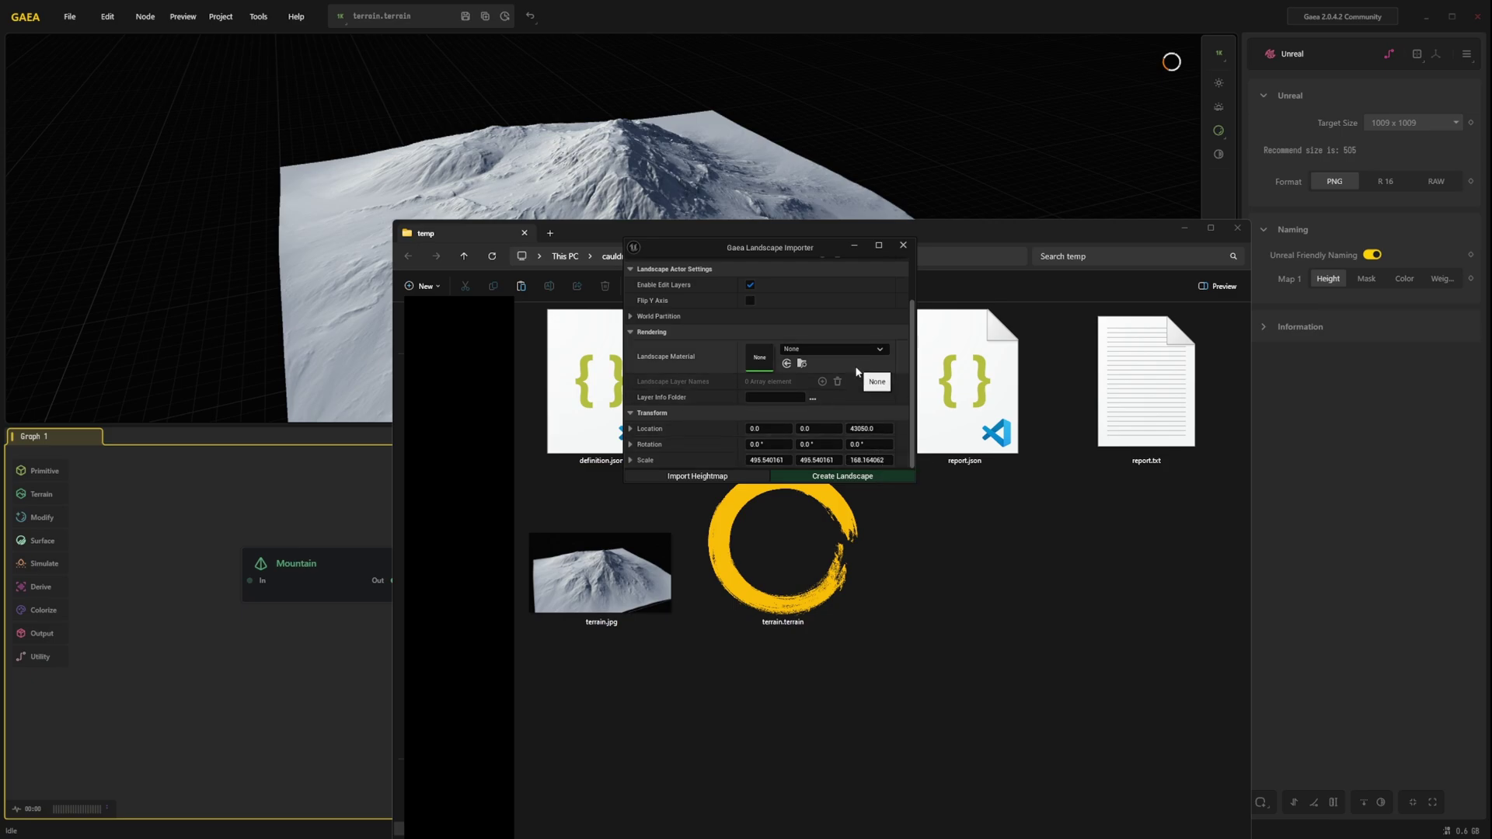
scroll(878, 389, "up", 2)
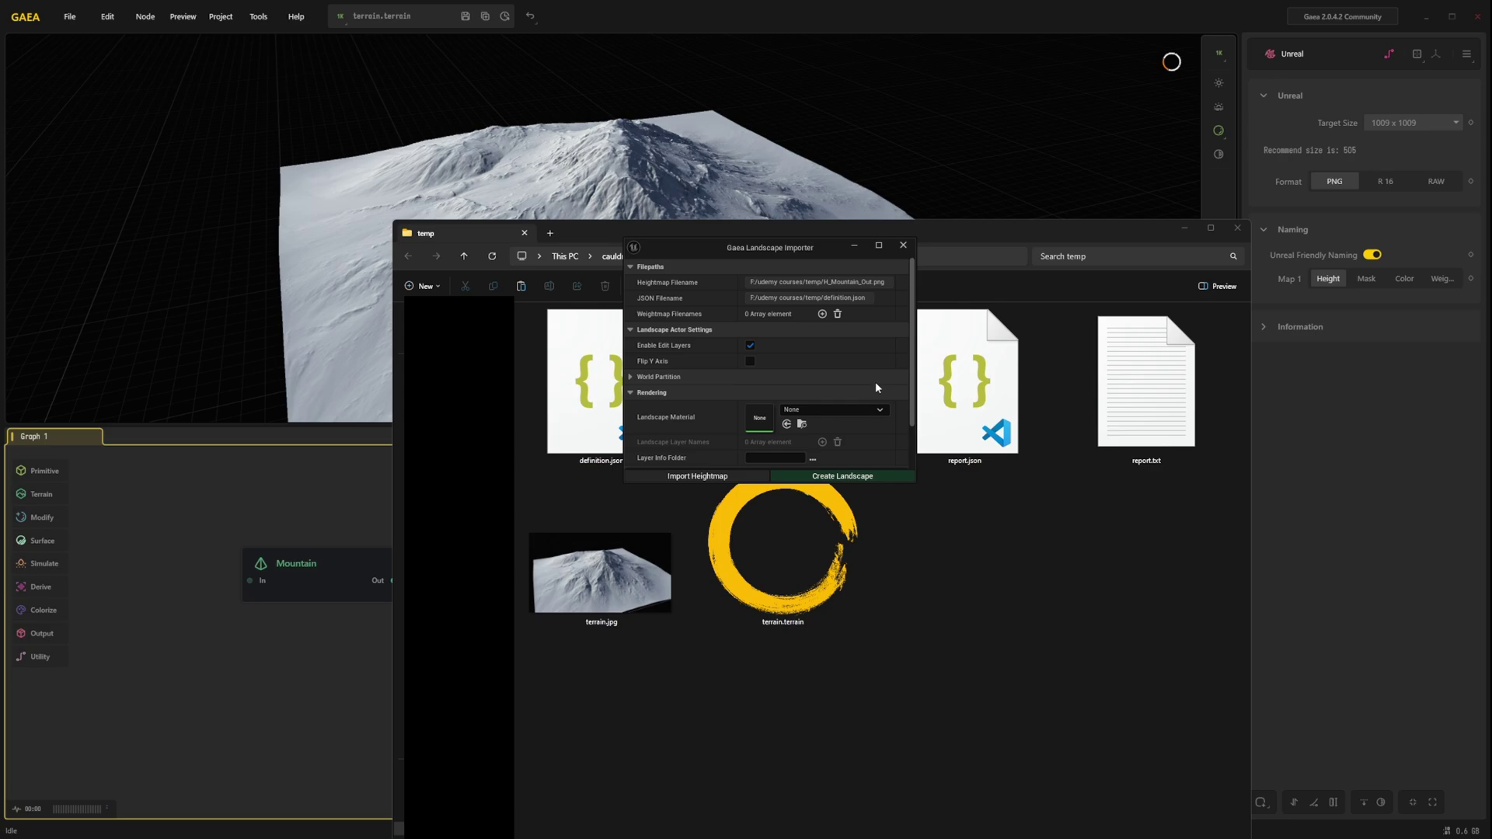
left_click(874, 380)
scroll(794, 337, "down", 2)
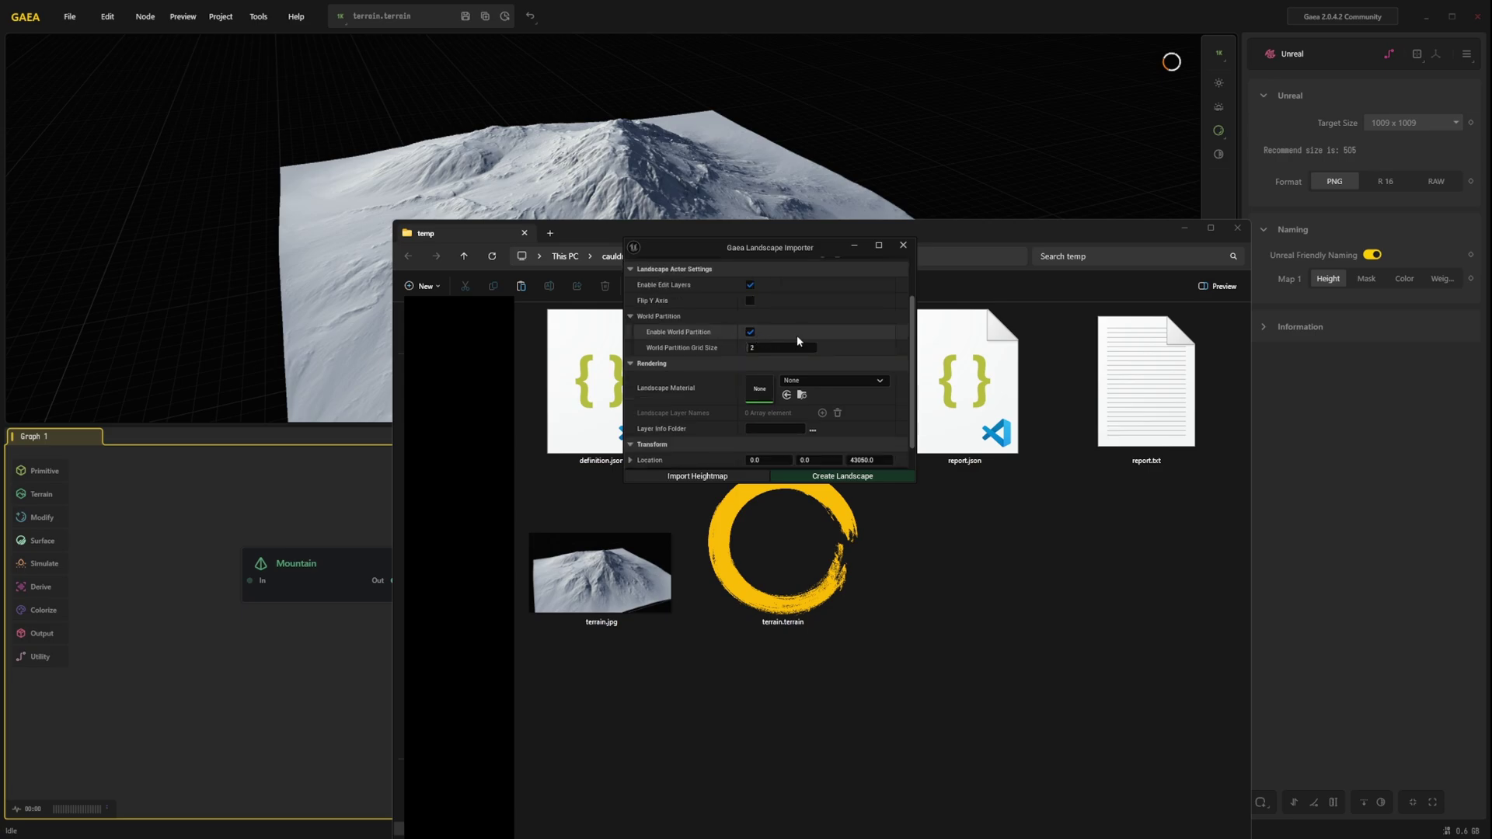
- Create the landscape from the Gaea heightmap, then select the new Landscape in the Outliner
left_click(832, 476)
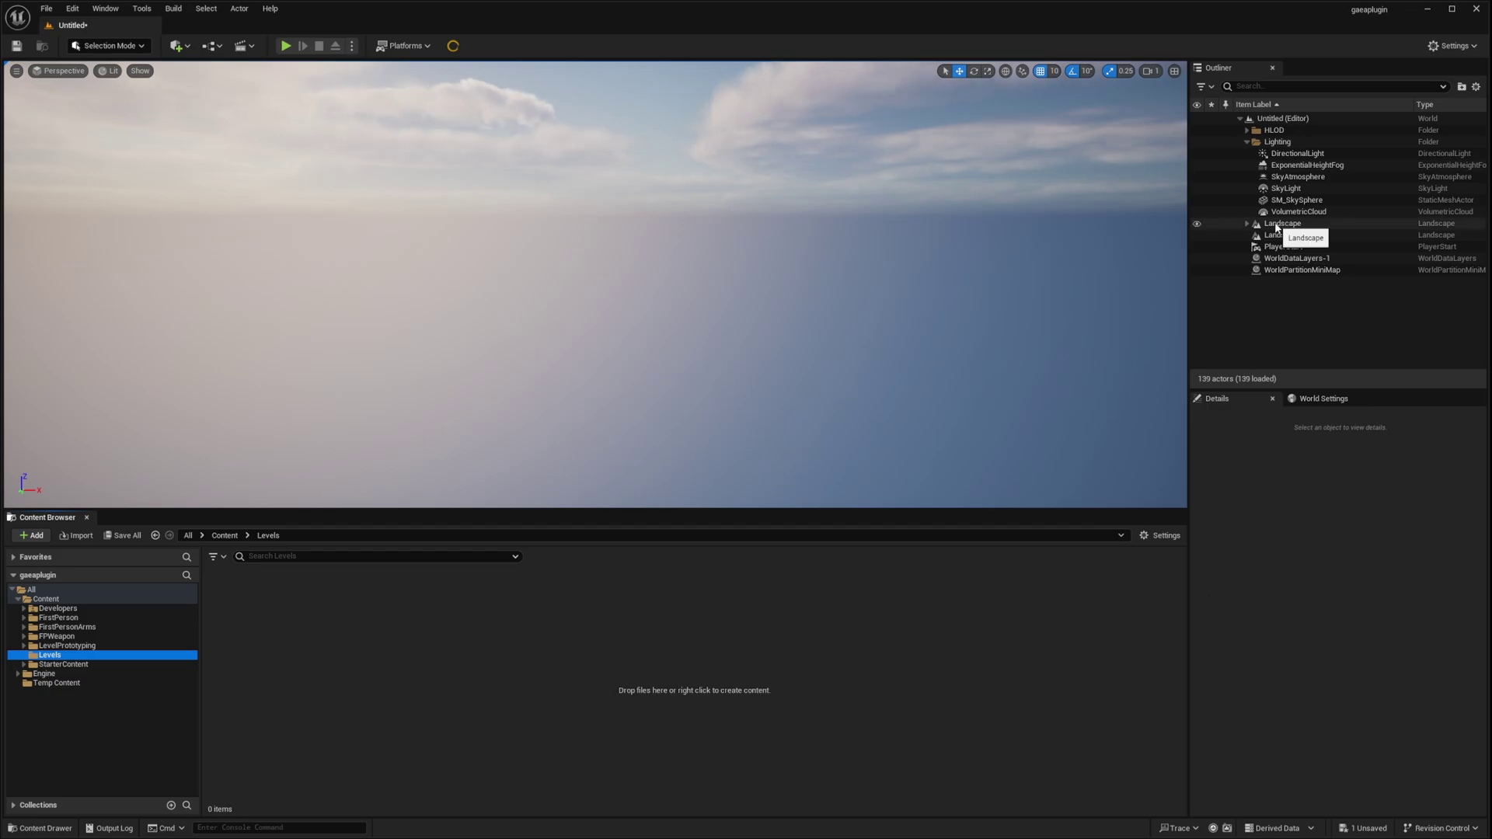
left_click(1325, 224)
scroll(1336, 240, "down", 3)
scroll(1358, 243, "down", 6)
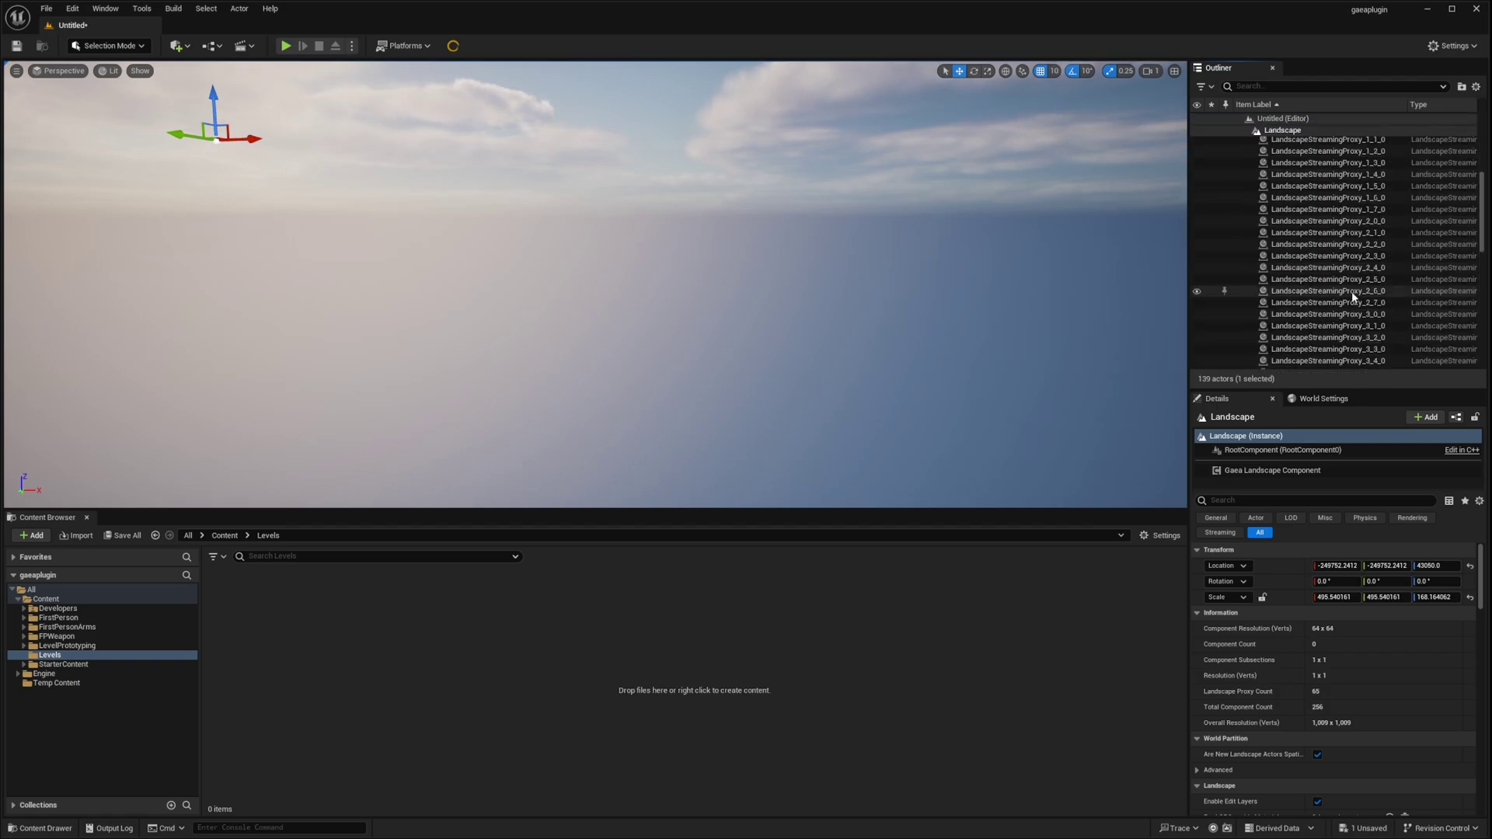
scroll(1336, 271, "up", 9)
left_click(1246, 224)
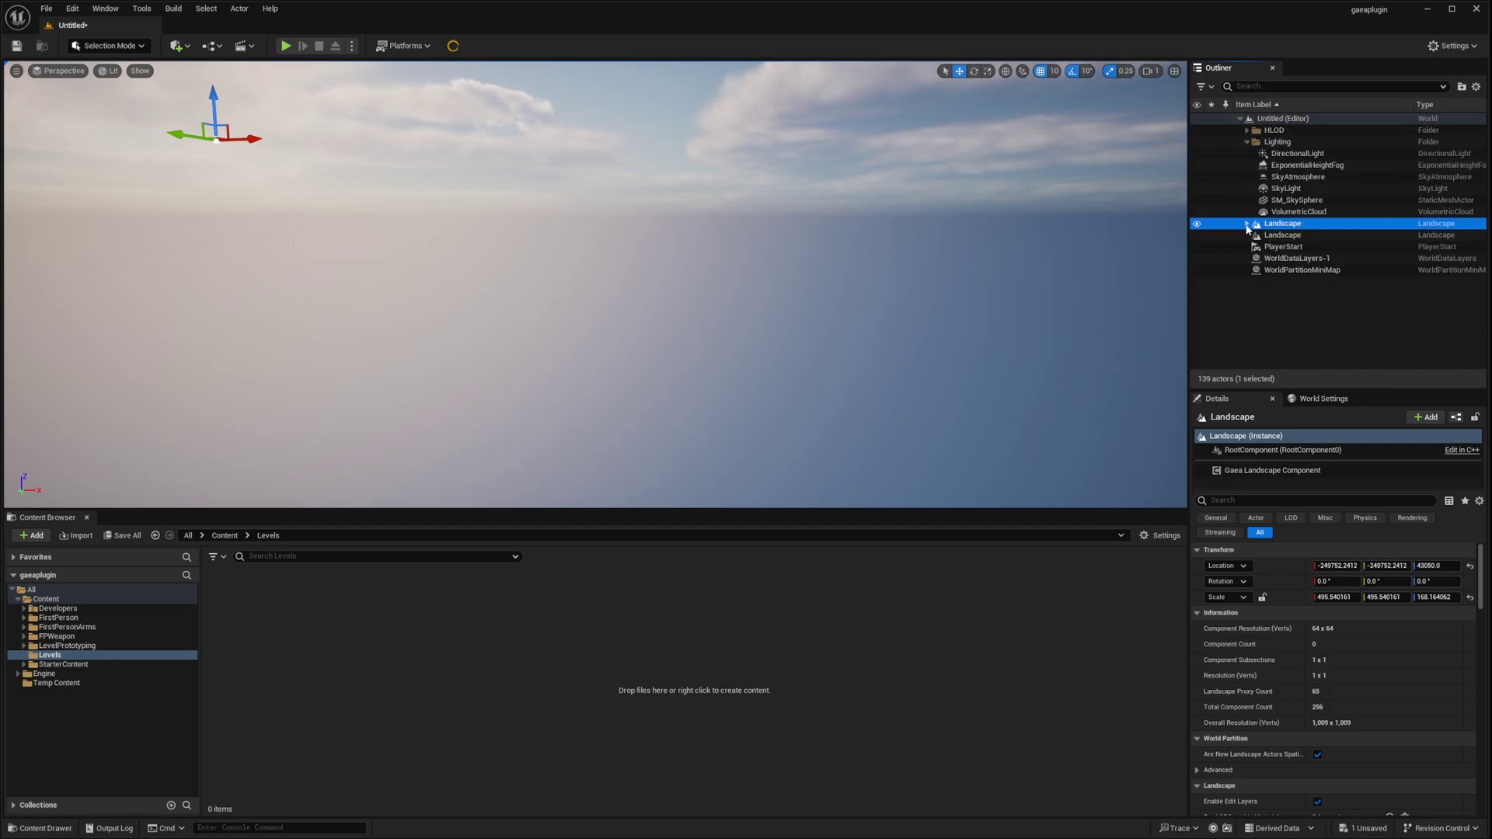
left_click(1283, 236)
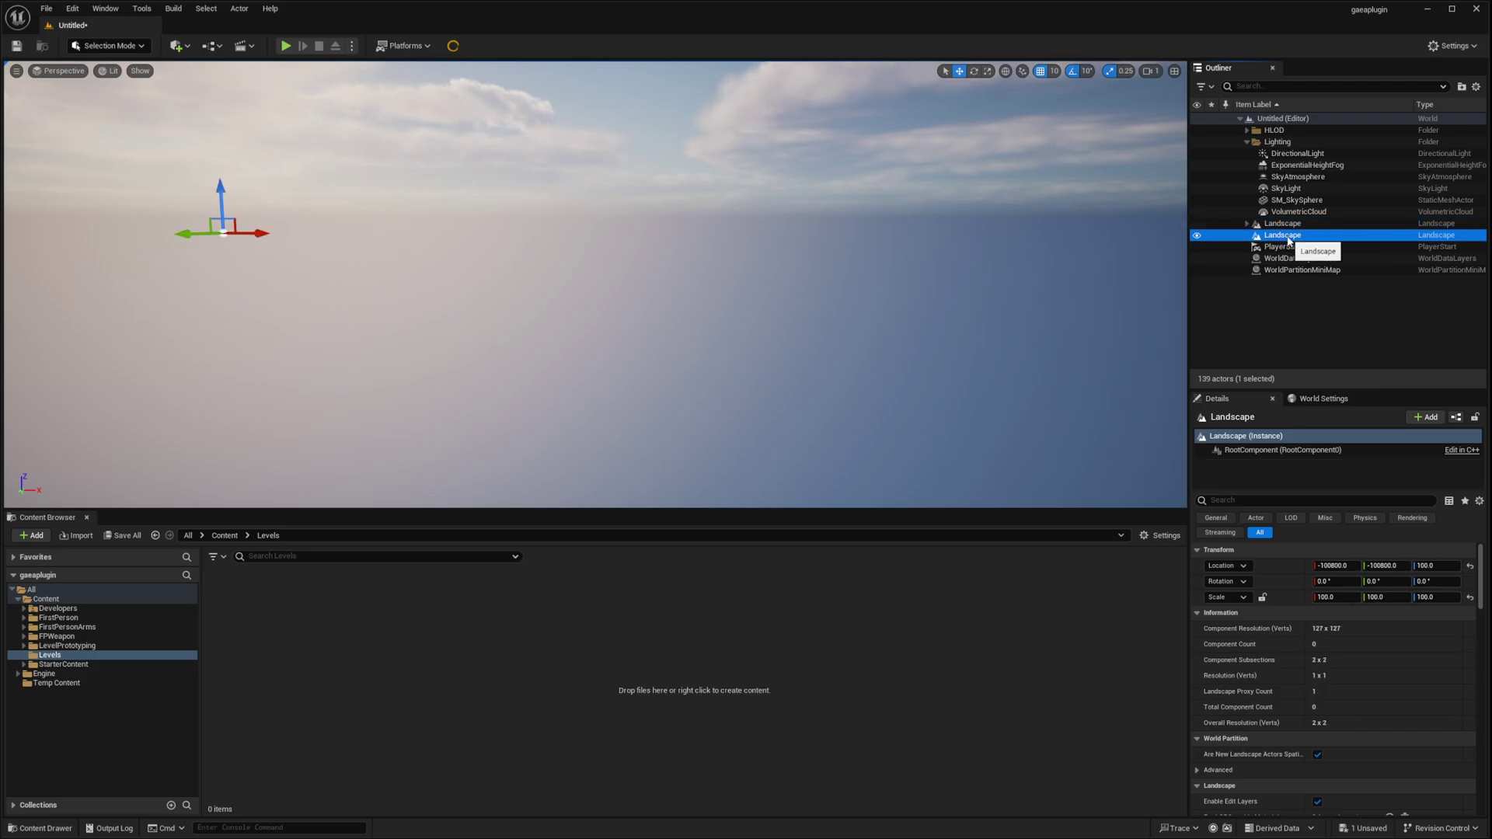
- Focus on the new Landscape and fly the viewport camera close to the mountain
double_click(1296, 225)
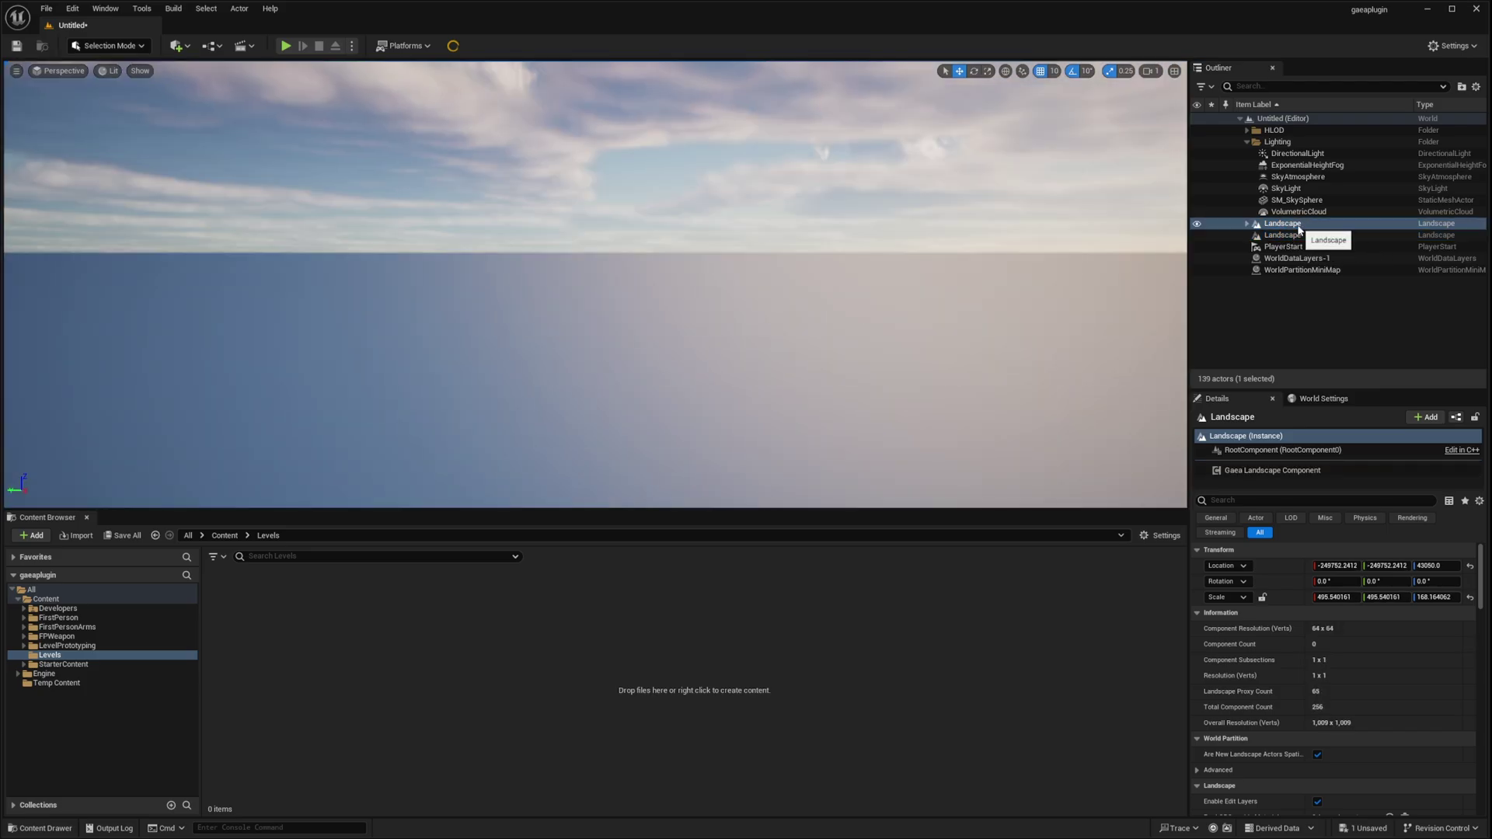
left_click(1296, 225)
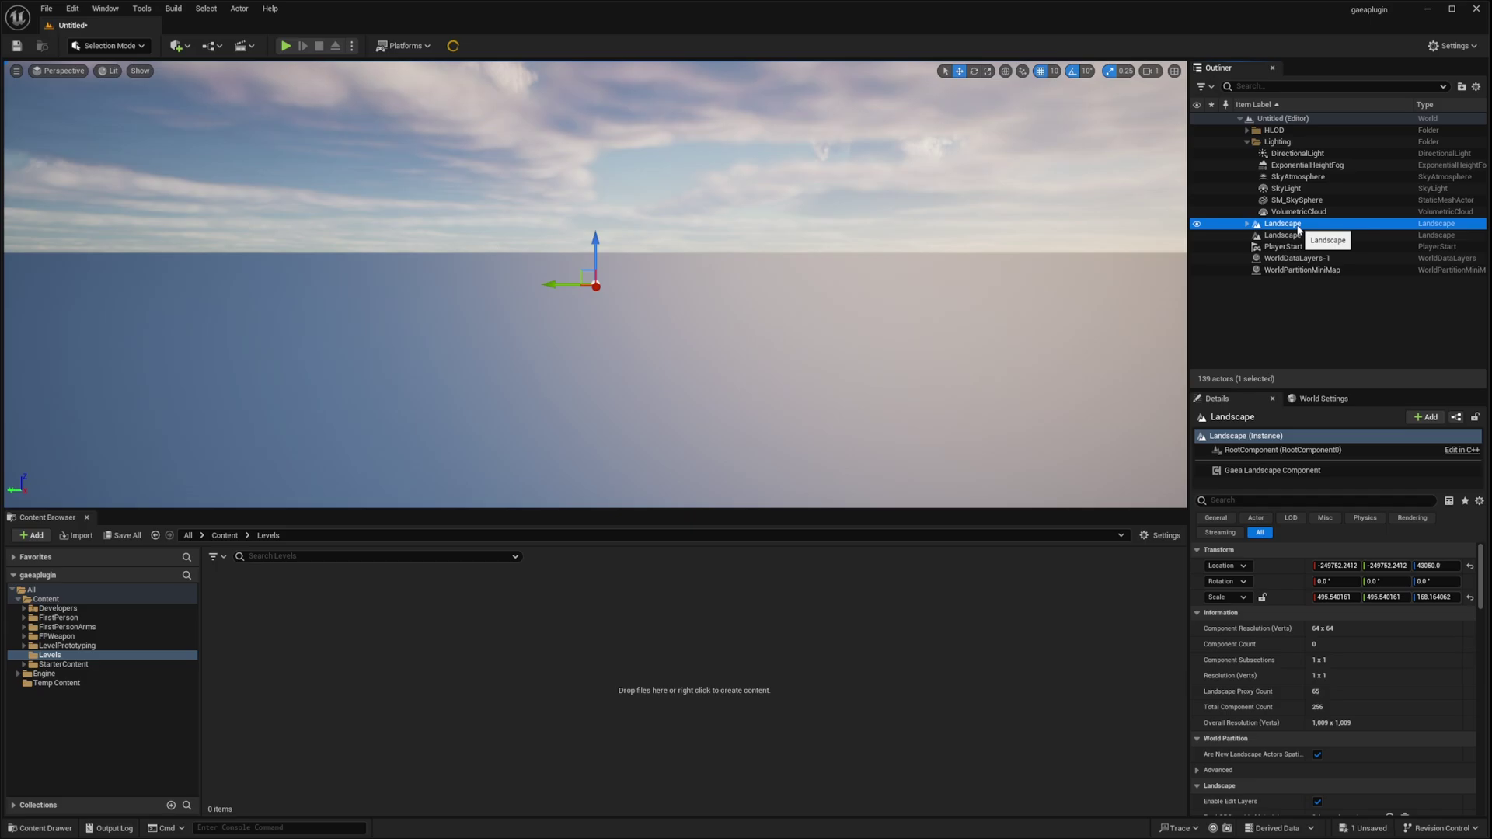
right_click_drag(665, 288, 425, 313)
scroll(465, 287, "up", 3)
key("w")
scroll(452, 294, "up", 1)
scroll(452, 301, "up", 1)
scroll(426, 312, "up", 1)
right_click_drag(571, 320, 571, 320)
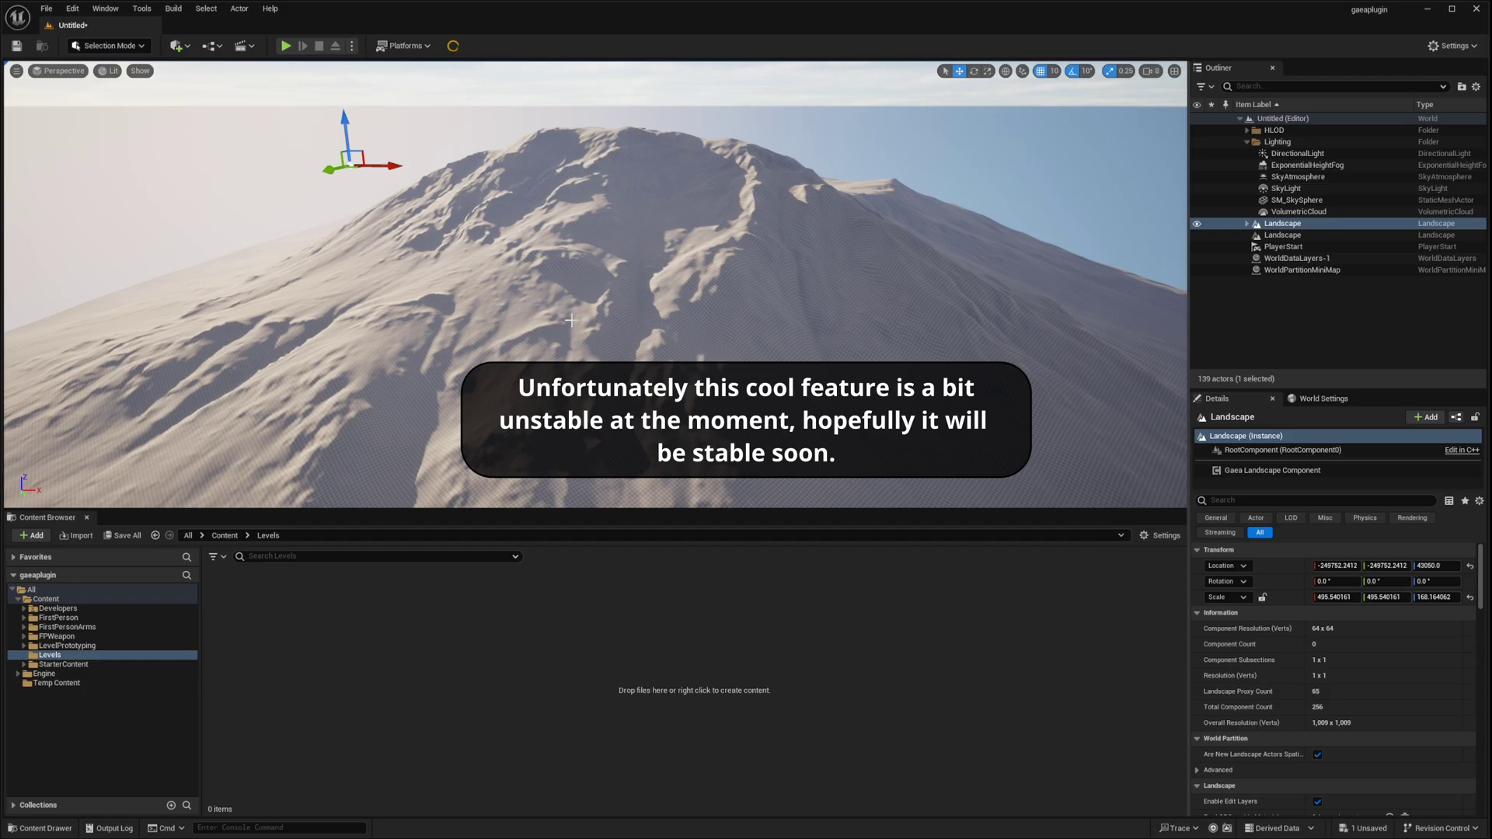
scroll(536, 327, "up", 5)
- In Gaea, switch the Mountain node to the Alpine style
key("alt+Tab")
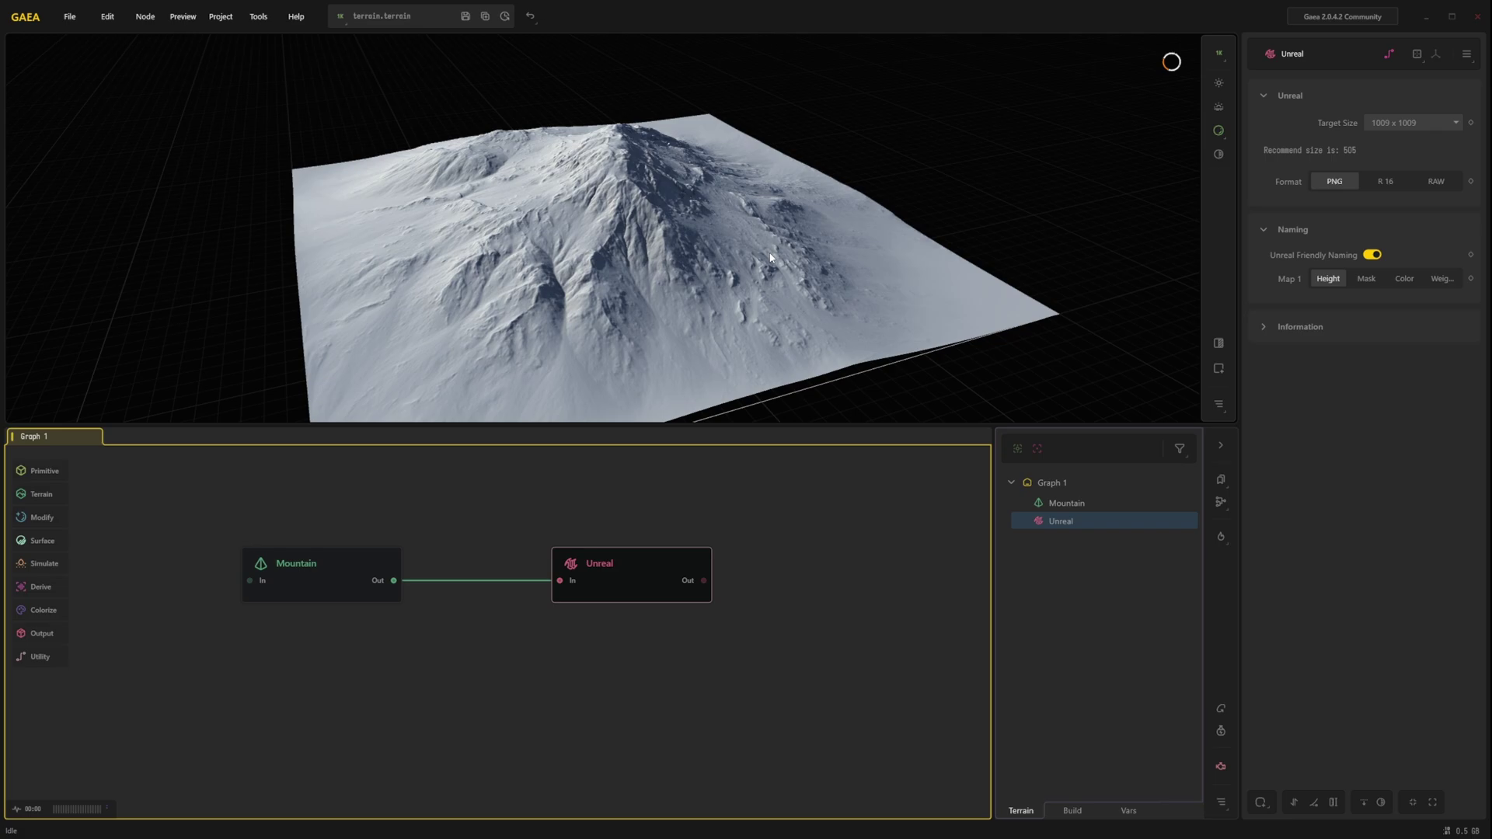
left_click(304, 579)
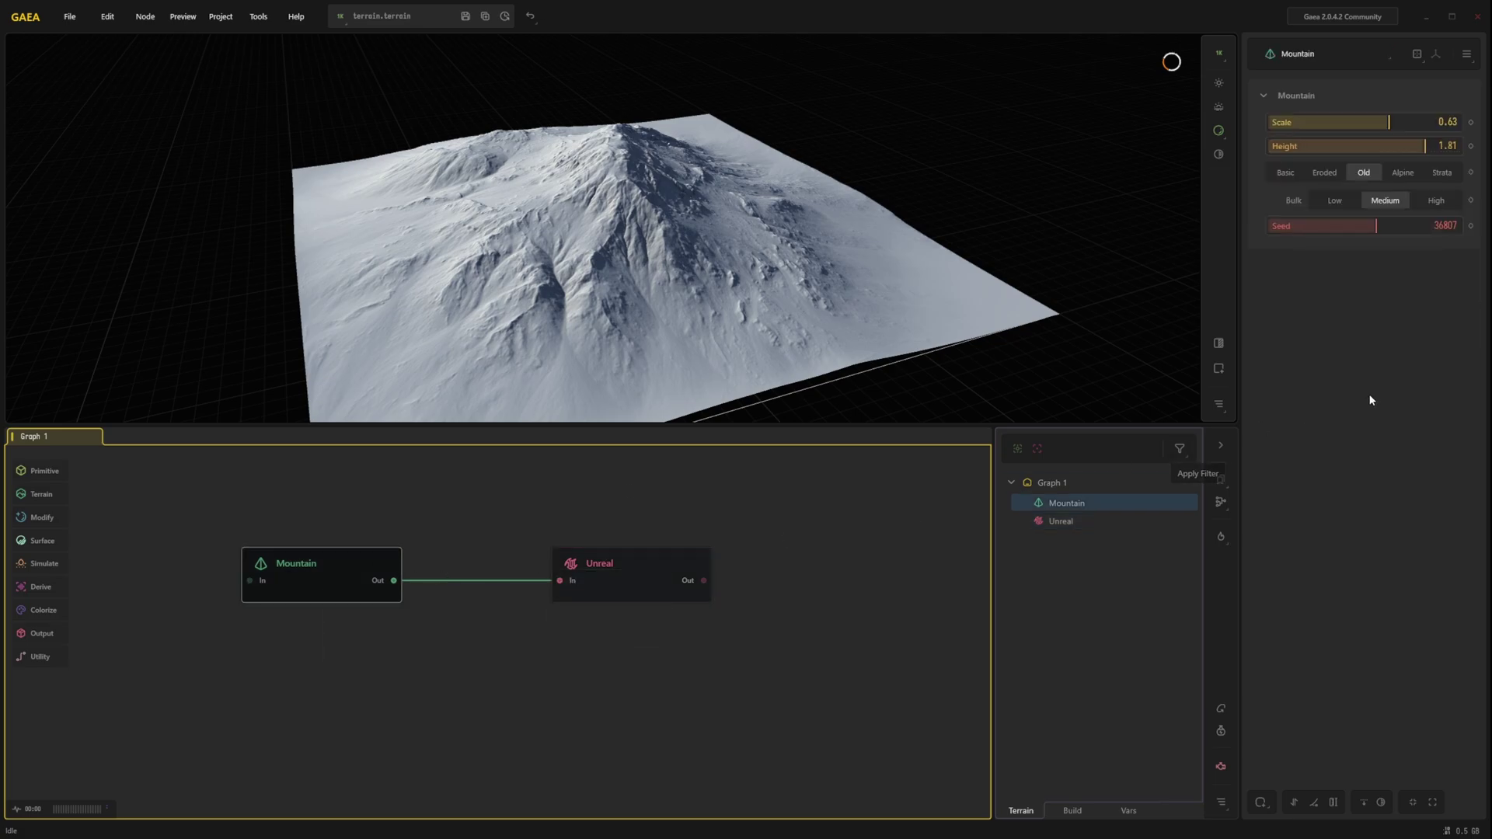
left_click(1403, 174)
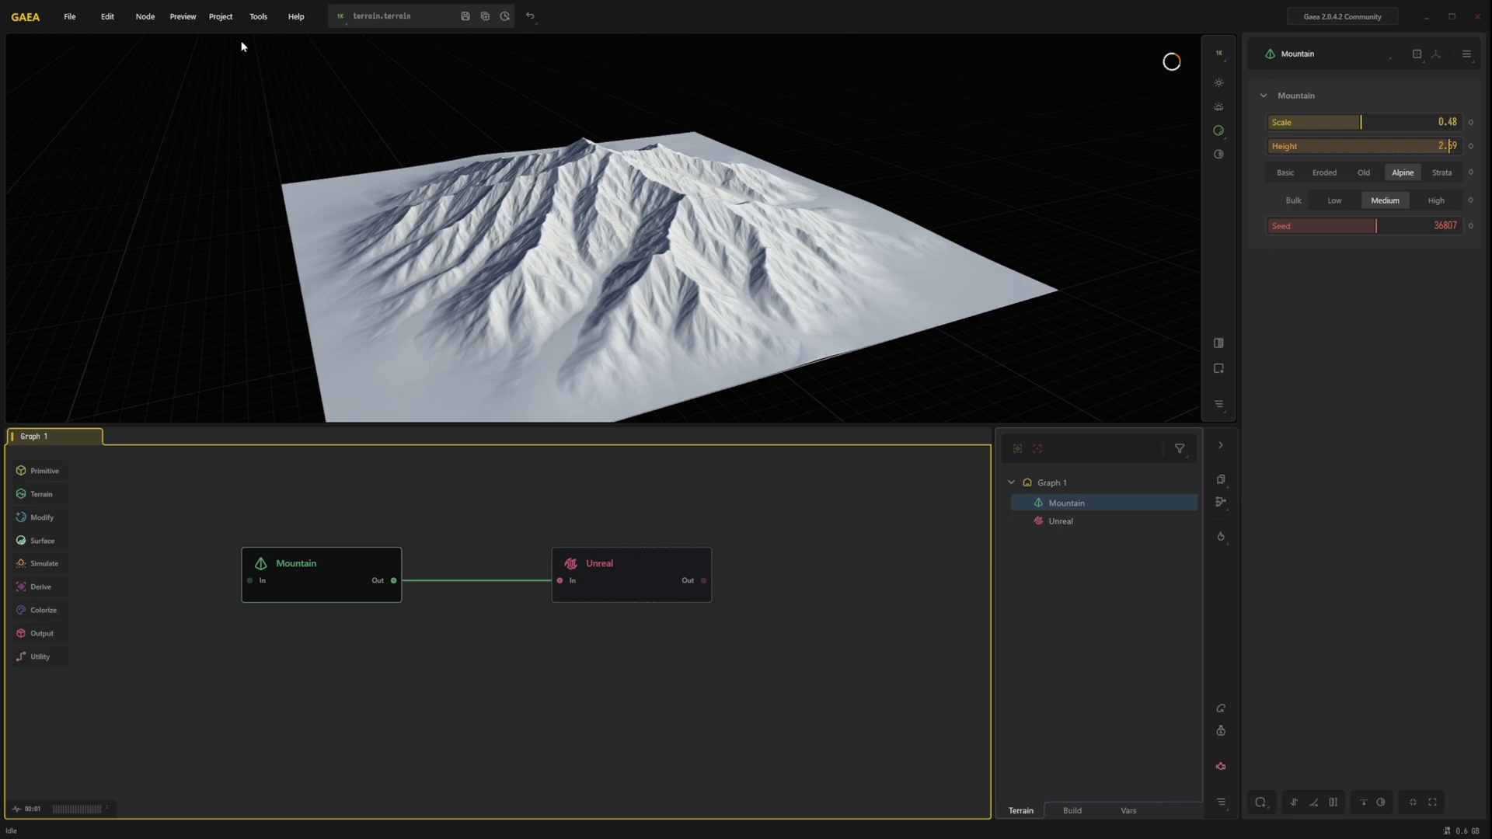
- Build and export the Gaea project to regenerate H_Mountain_Out.png
left_click(220, 17)
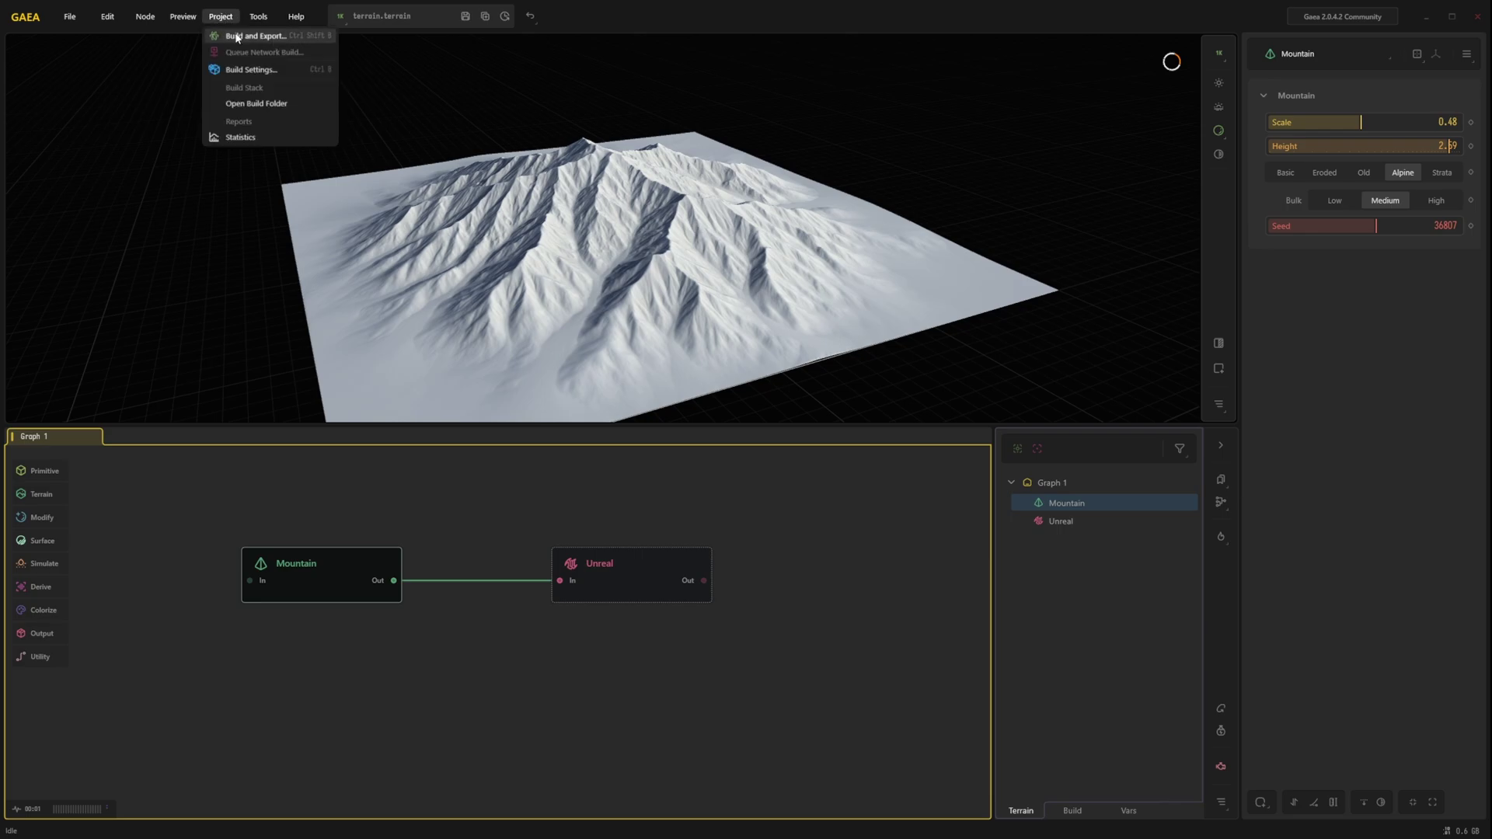
left_click(255, 35)
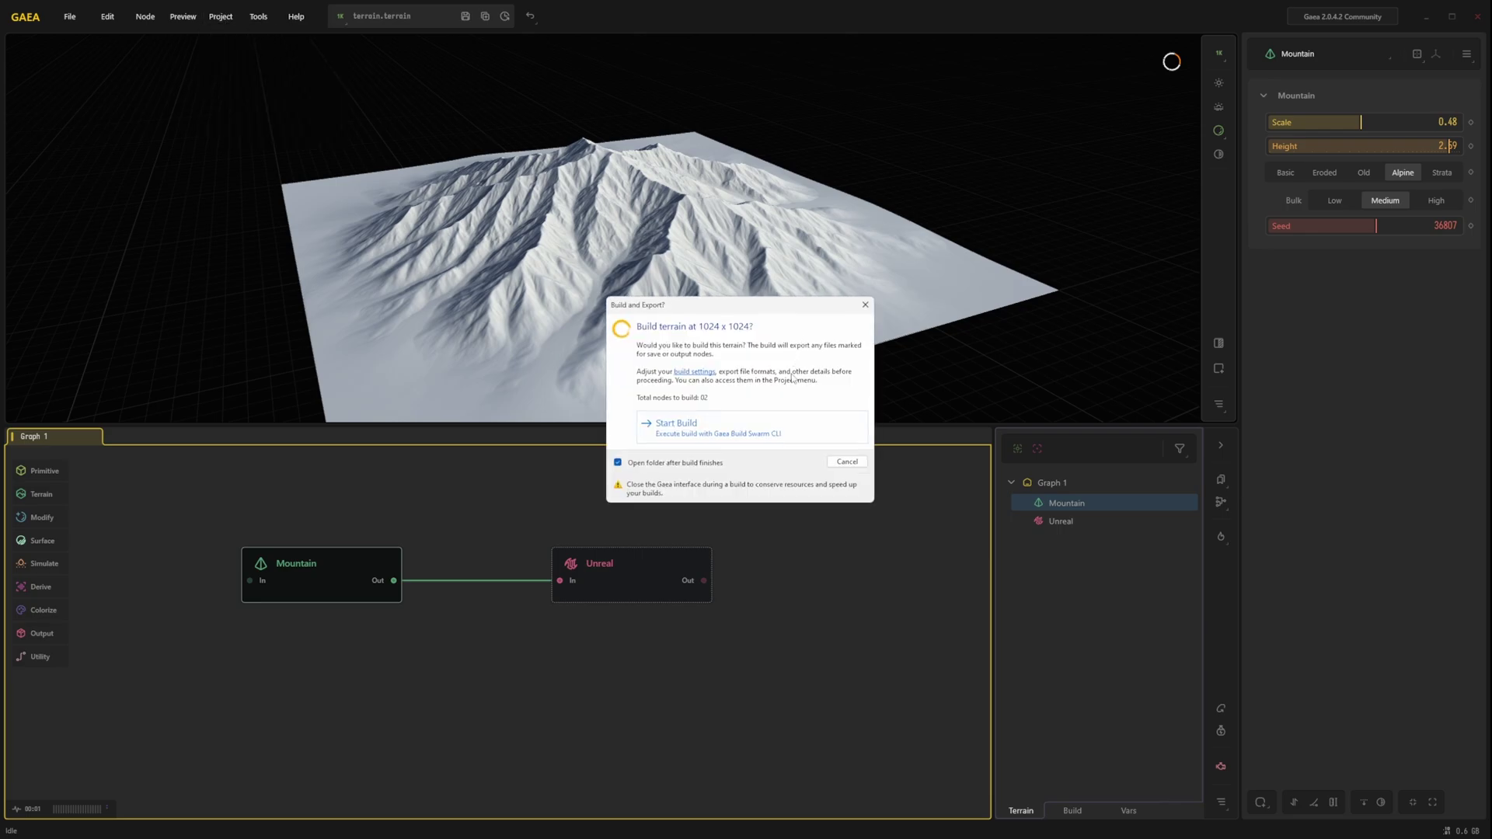
left_click(759, 435)
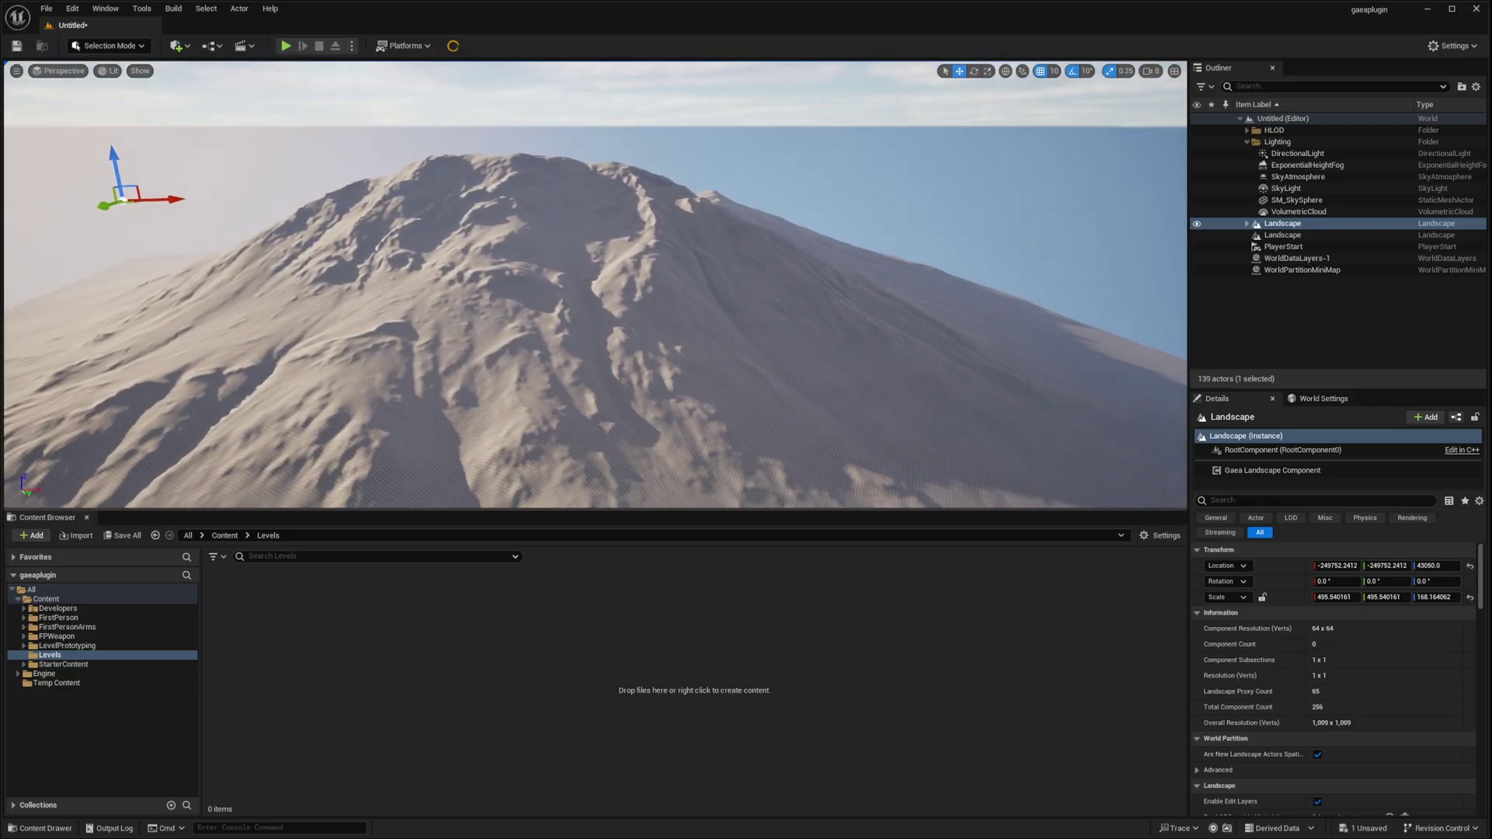
- Refresh the Landscape from the rebuilt export via Gaea Landscape Actions > Refresh
right_click_drag(783, 300, 784, 299)
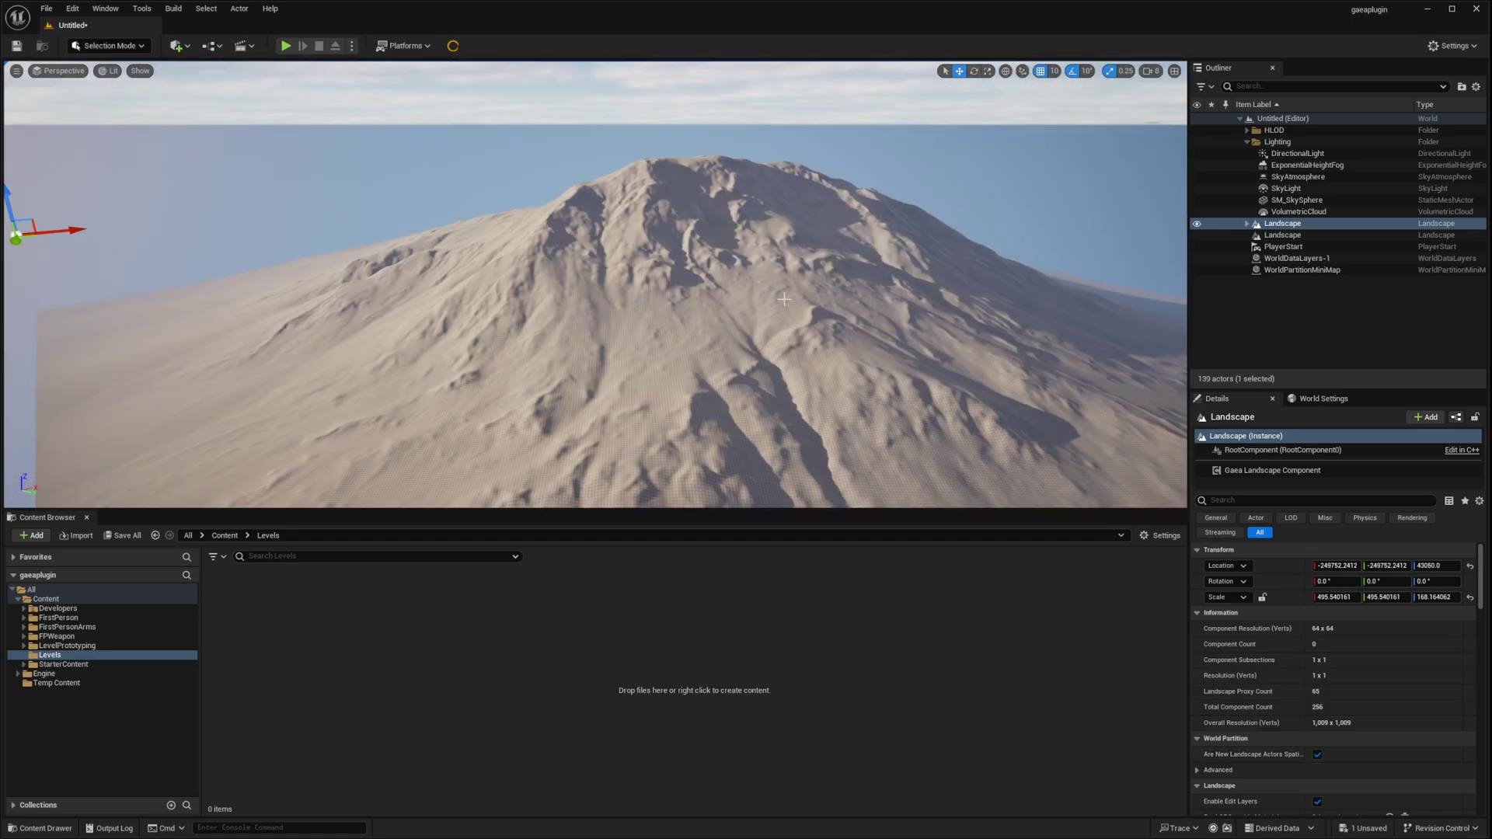
right_click(1288, 227)
mouse_move(1343, 268)
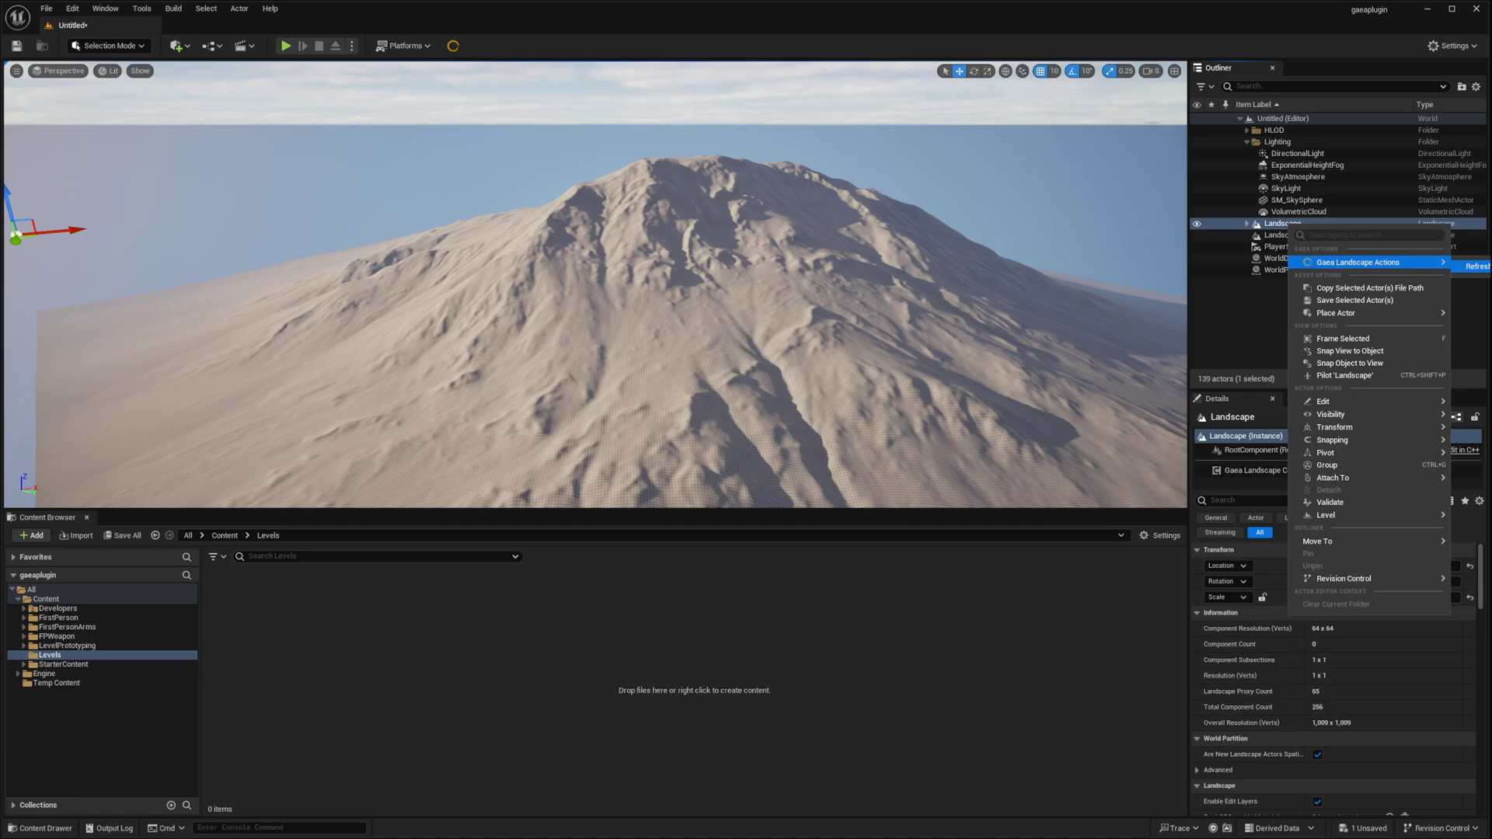
left_click(1476, 266)
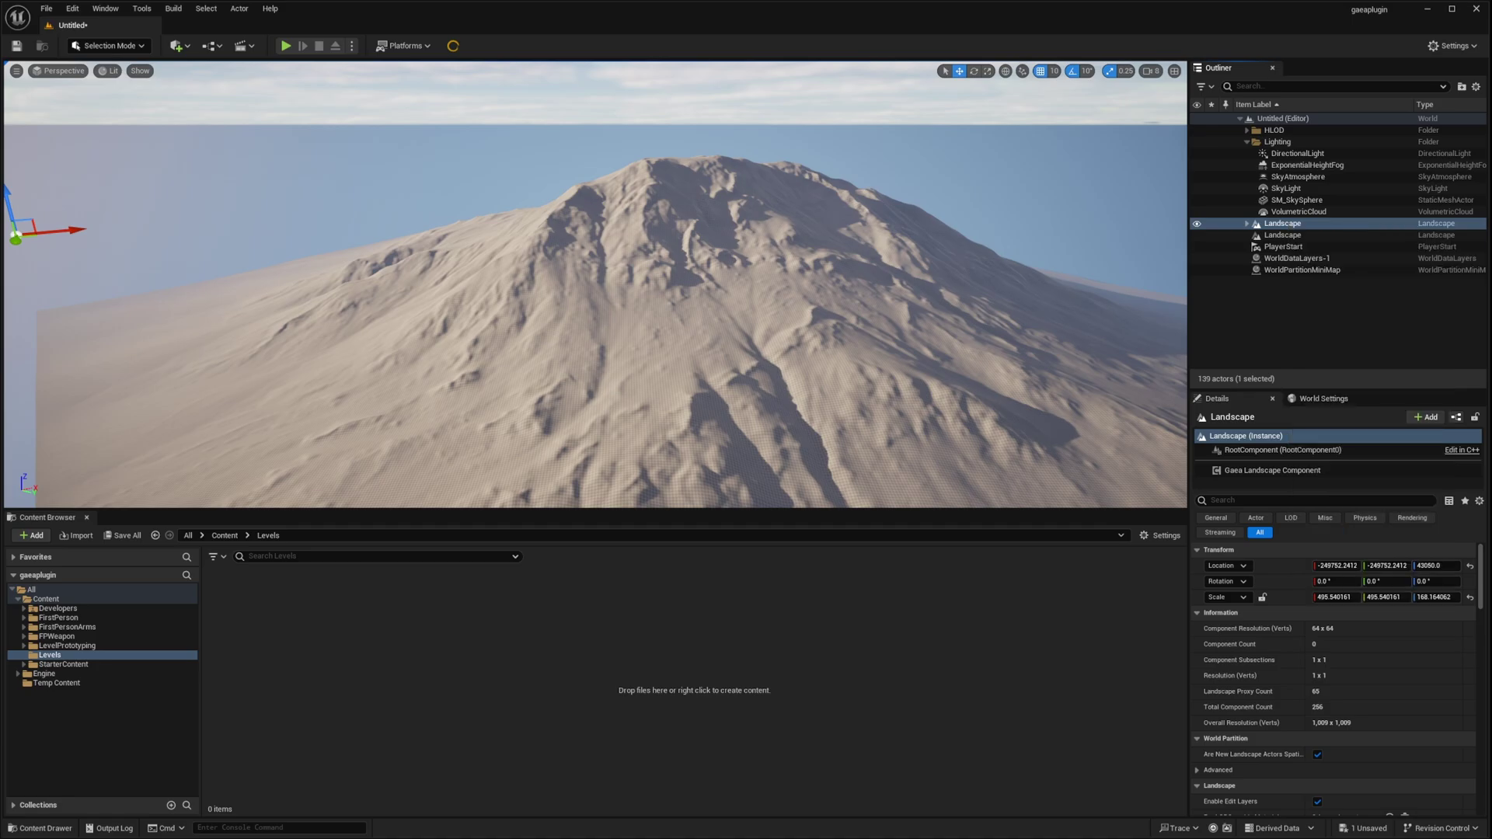